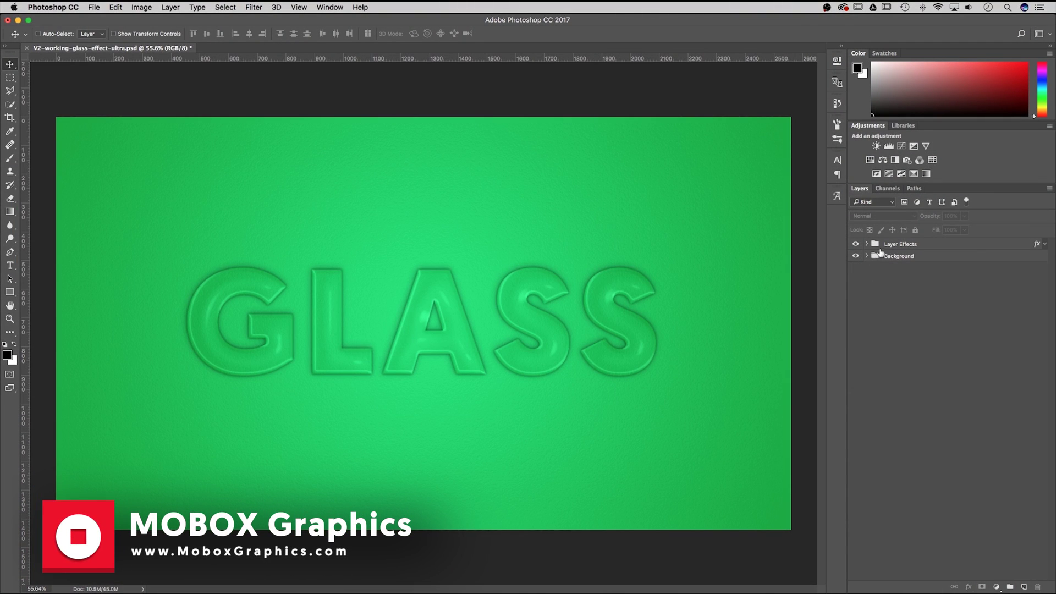
Expand the Background group to look at its Texture and Color layers.
{"action": "left_click", "coordinate": [900, 245]}
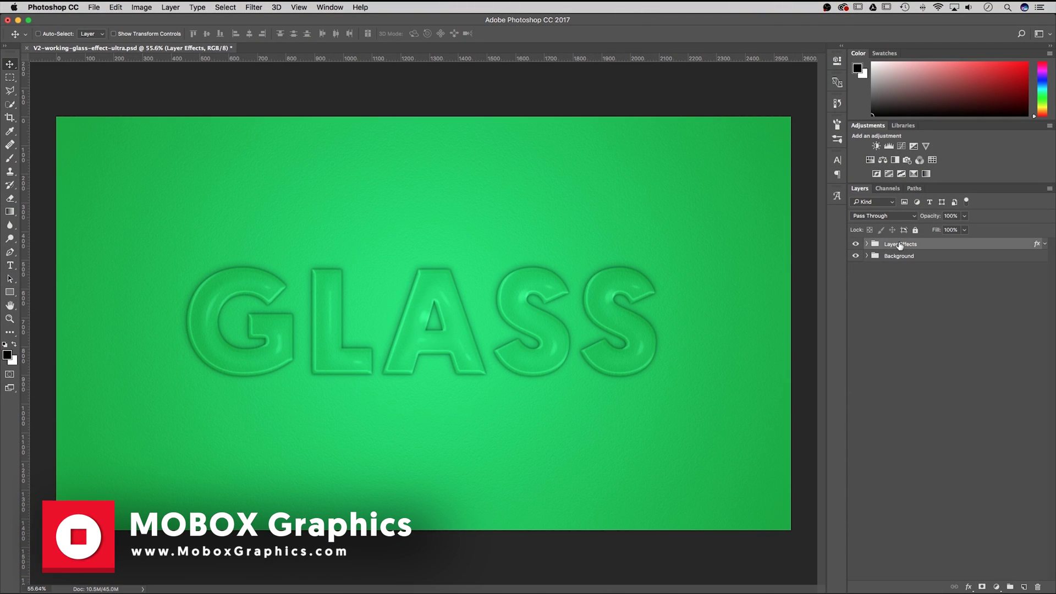
{"action": "left_click", "coordinate": [891, 261]}
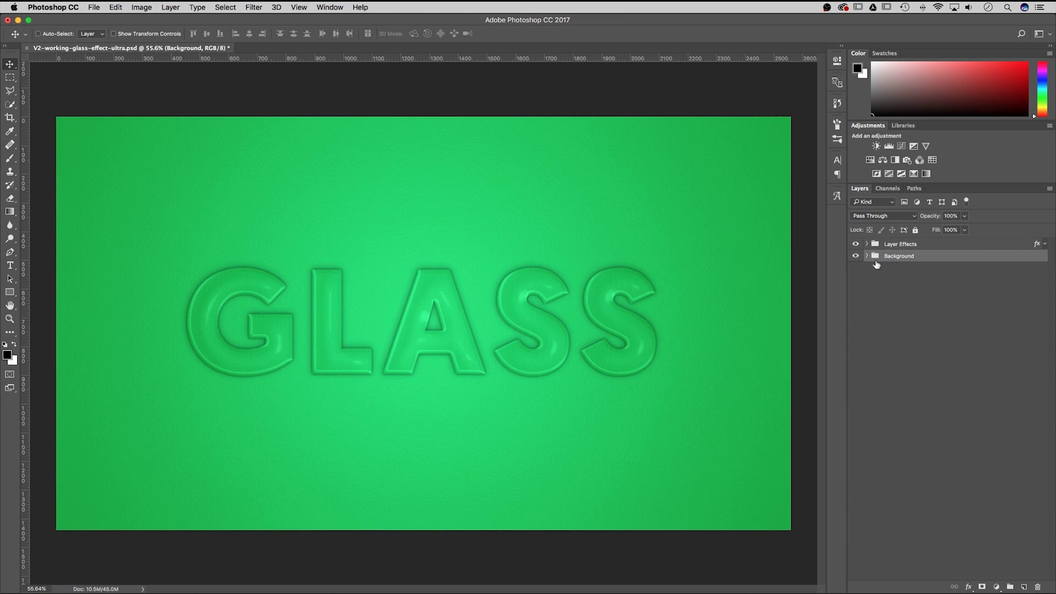
{"action": "left_click", "coordinate": [867, 256]}
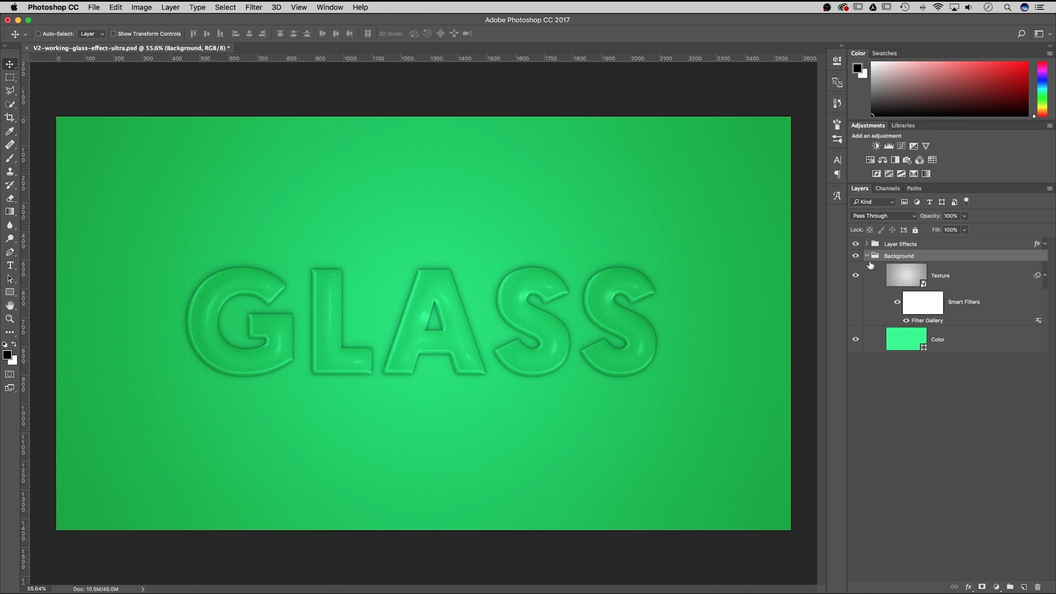
{"action": "left_click", "coordinate": [956, 280]}
{"action": "left_click", "coordinate": [943, 303]}
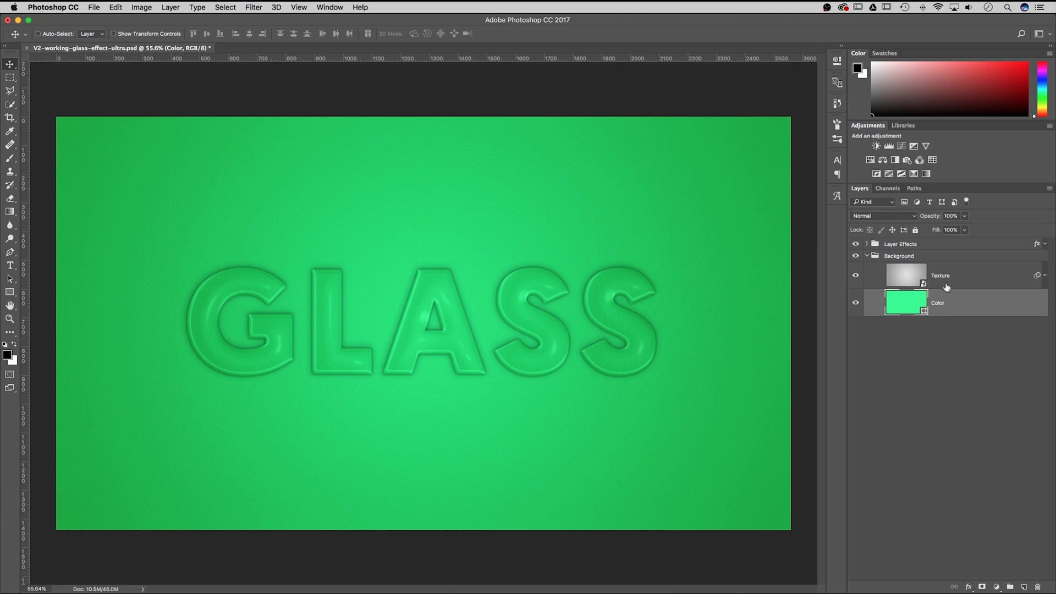
Collapse Background and expand Layer Effects and Artwork to show GLASS, Mobox Logo and Layer 3.
{"action": "left_click", "coordinate": [867, 256]}
{"action": "left_click", "coordinate": [866, 244]}
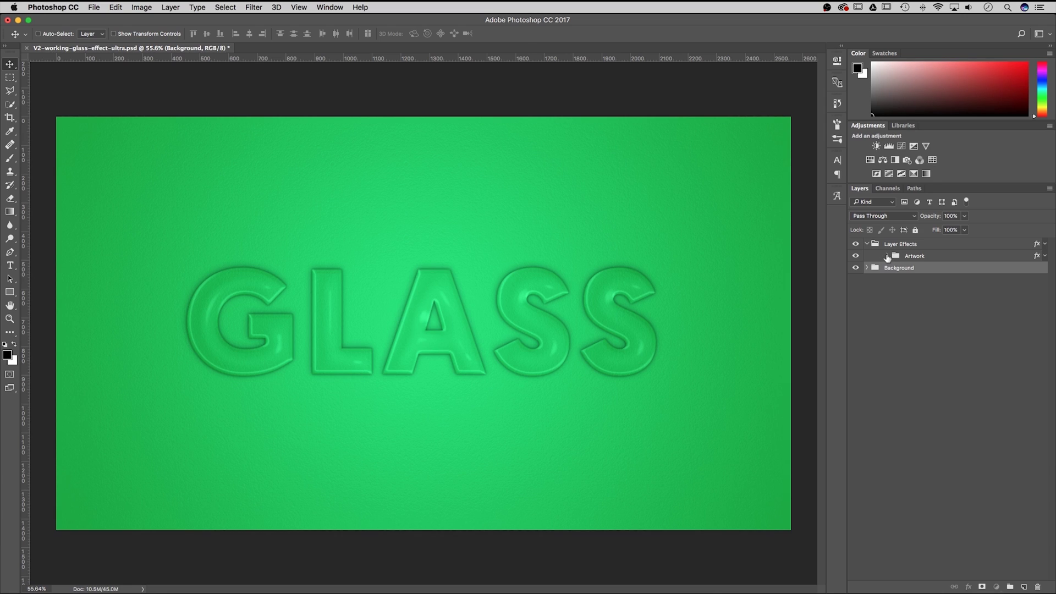
{"action": "left_click", "coordinate": [887, 256]}
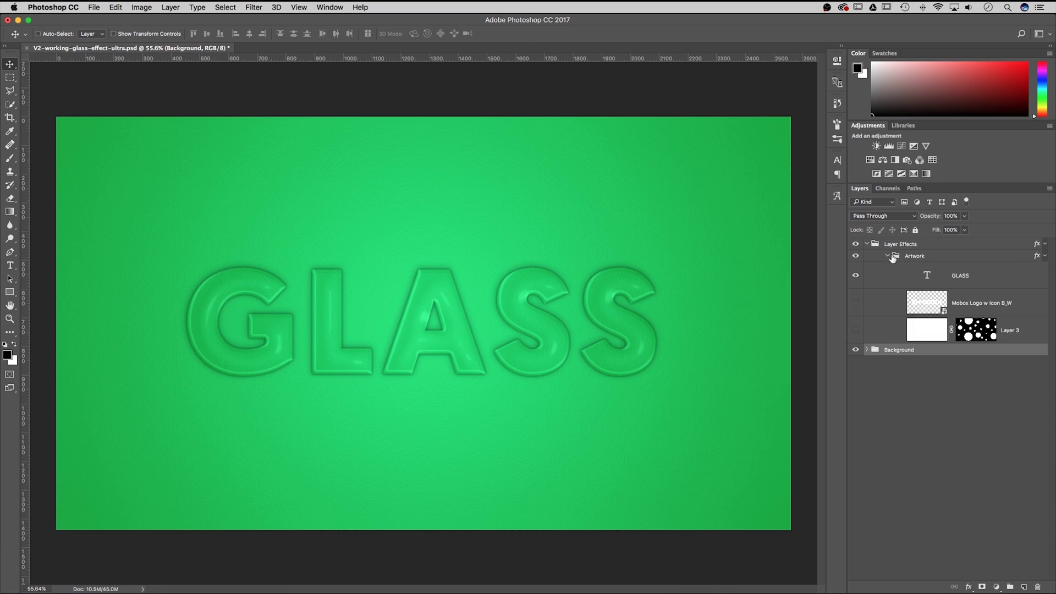
Replace the GLASS text layer's wording with EFFECT.
{"action": "left_click", "coordinate": [953, 276]}
{"action": "key", "text": "t"}
{"action": "double_click", "coordinate": [554, 310]}
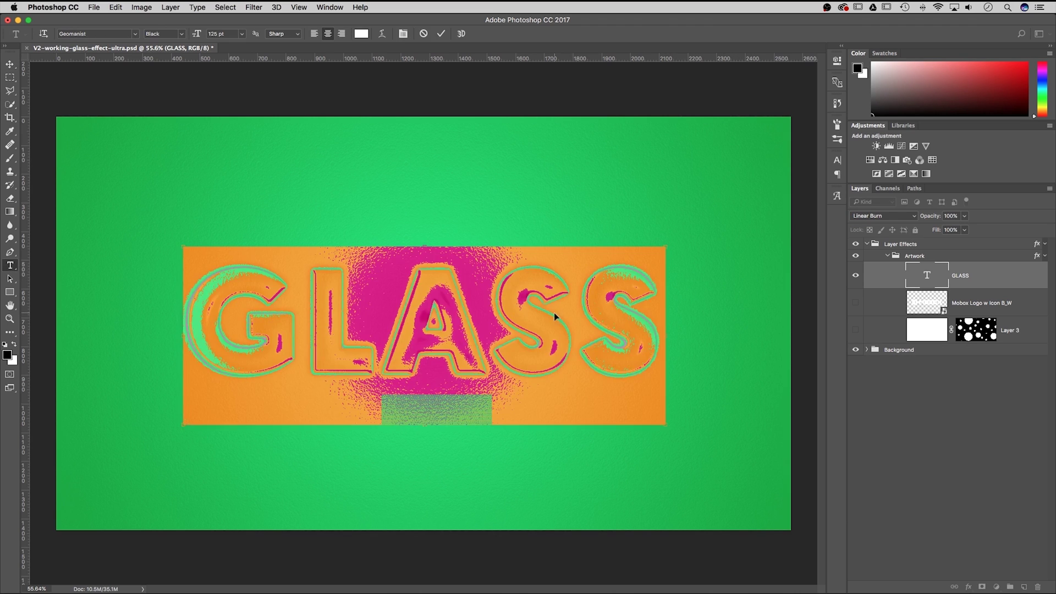
{"action": "type", "text": "EFFECT"}
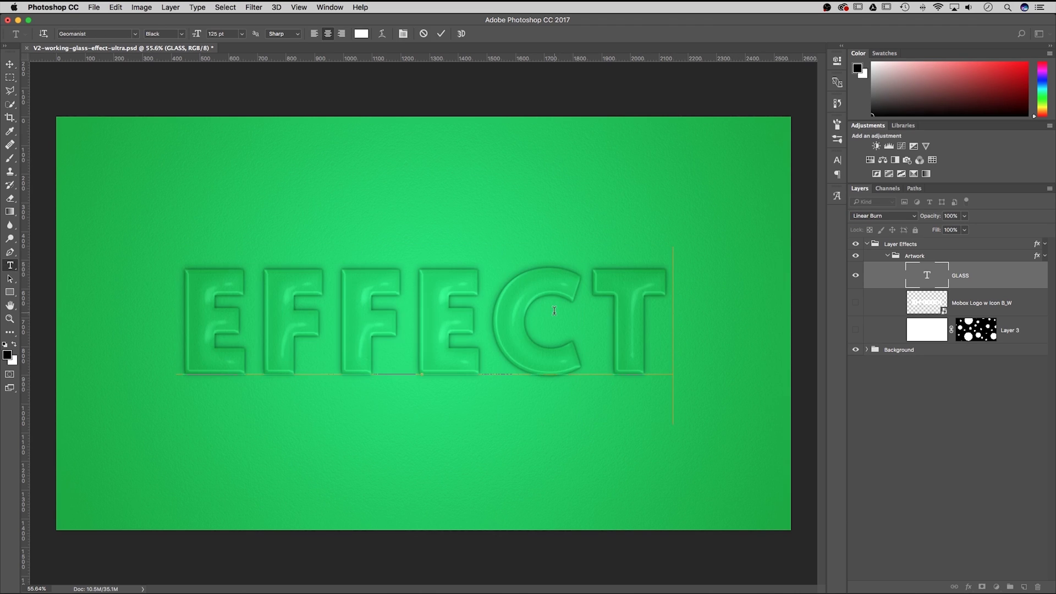
{"action": "key", "text": "super+Return"}
Hide the EFFECT text and Mobox Logo, show Layer 3, and target its mask.
{"action": "left_click", "coordinate": [855, 275]}
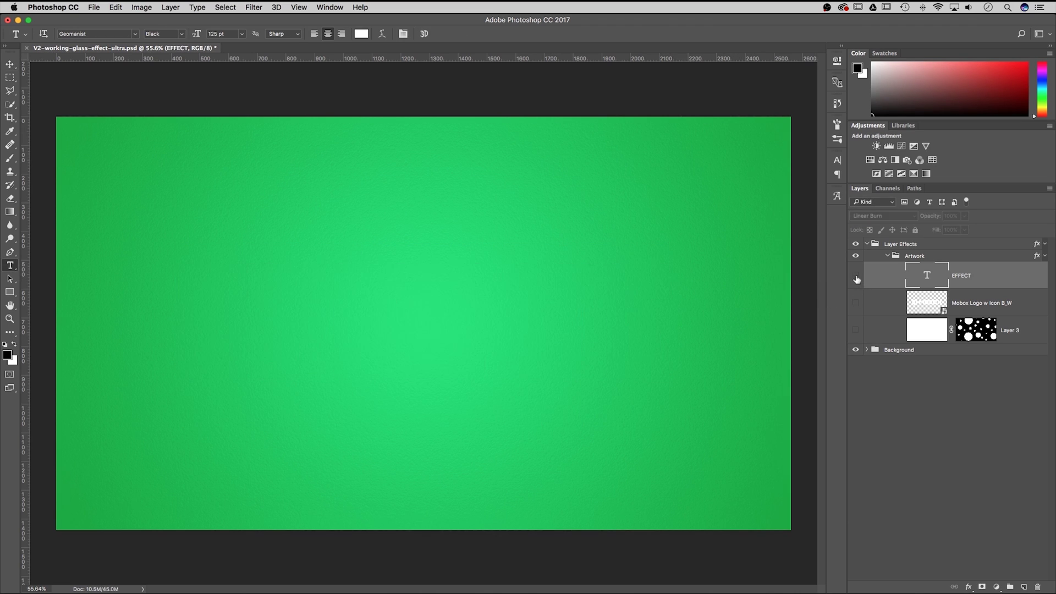
{"action": "left_click", "coordinate": [855, 303]}
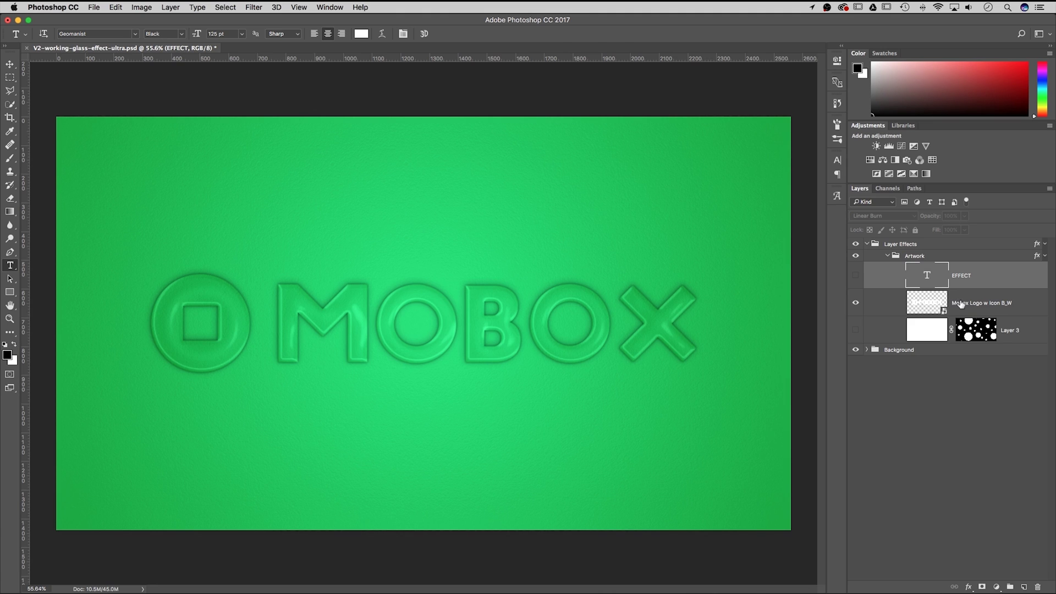
{"action": "left_click", "coordinate": [855, 302]}
{"action": "left_click", "coordinate": [855, 330]}
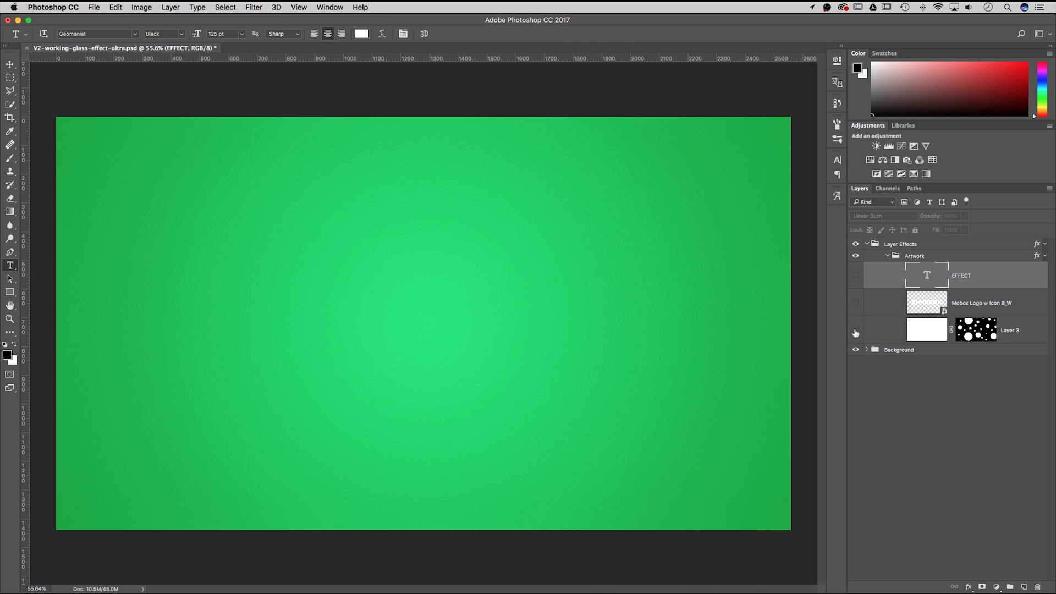
{"action": "left_click", "coordinate": [972, 330]}
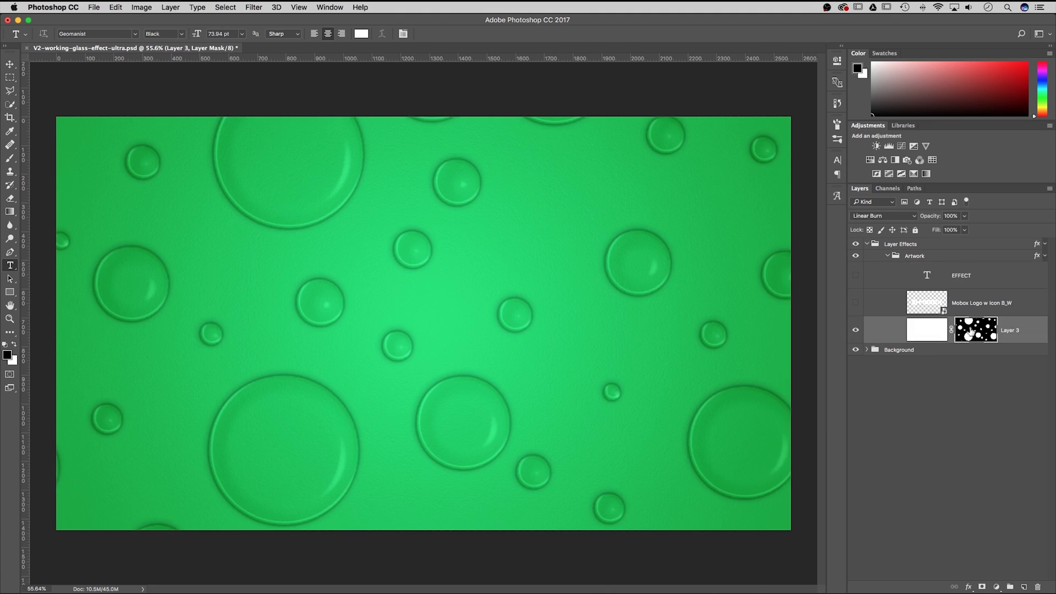
Brush black over the central bubbles on Layer 3's mask, then swap the colours.
{"action": "key", "text": "b"}
{"action": "mouse_move", "coordinate": [464, 242]}
{"action": "left_mouse_down"}
{"action": "mouse_move", "coordinate": [419, 262]}
{"action": "mouse_move", "coordinate": [346, 196]}
{"action": "mouse_move", "coordinate": [288, 191]}
{"action": "mouse_move", "coordinate": [275, 239]}
{"action": "mouse_move", "coordinate": [323, 223]}
{"action": "mouse_move", "coordinate": [428, 226]}
{"action": "mouse_move", "coordinate": [483, 257]}
{"action": "mouse_move", "coordinate": [484, 286]}
{"action": "mouse_move", "coordinate": [338, 287]}
{"action": "mouse_move", "coordinate": [324, 329]}
{"action": "mouse_move", "coordinate": [408, 376]}
{"action": "mouse_move", "coordinate": [485, 372]}
{"action": "mouse_move", "coordinate": [527, 345]}
{"action": "mouse_move", "coordinate": [543, 273]}
{"action": "mouse_move", "coordinate": [530, 240]}
{"action": "mouse_move", "coordinate": [586, 395]}
{"action": "mouse_move", "coordinate": [588, 310]}
{"action": "mouse_move", "coordinate": [553, 243]}
{"action": "mouse_move", "coordinate": [484, 213]}
{"action": "mouse_move", "coordinate": [390, 195]}
{"action": "mouse_move", "coordinate": [318, 207]}
{"action": "mouse_move", "coordinate": [339, 305]}
{"action": "mouse_move", "coordinate": [435, 304]}
{"action": "mouse_move", "coordinate": [497, 346]}
{"action": "mouse_move", "coordinate": [508, 400]}
{"action": "mouse_move", "coordinate": [437, 408]}
{"action": "mouse_move", "coordinate": [352, 385]}
{"action": "left_mouse_up"}
{"action": "key", "text": "x"}
{"action": "key", "text": "x"}
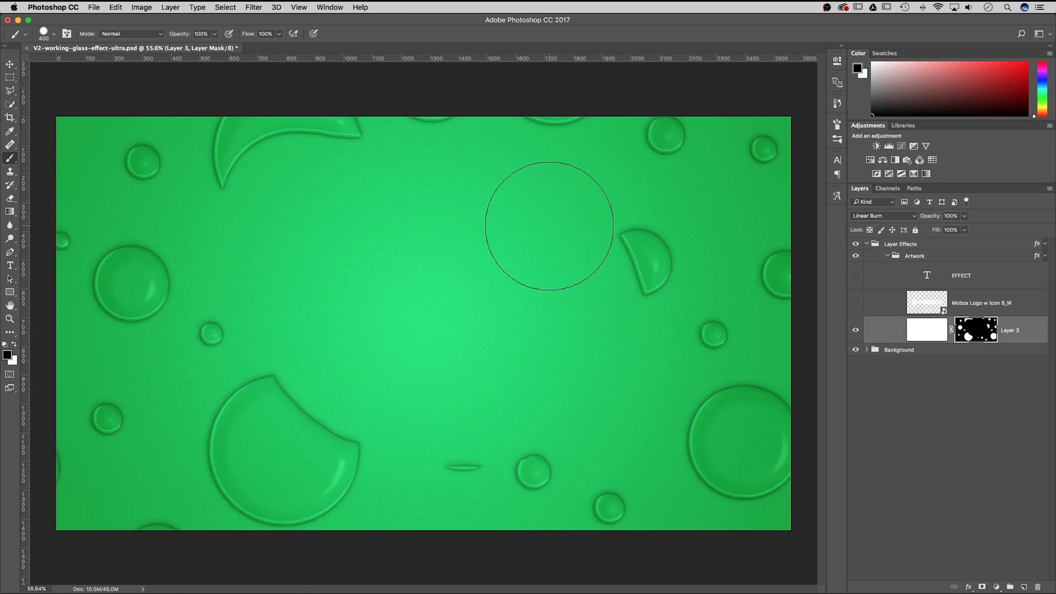
Create a new document measured in pixels, 2560 wide by 1440 high.
{"action": "left_click", "coordinate": [94, 8]}
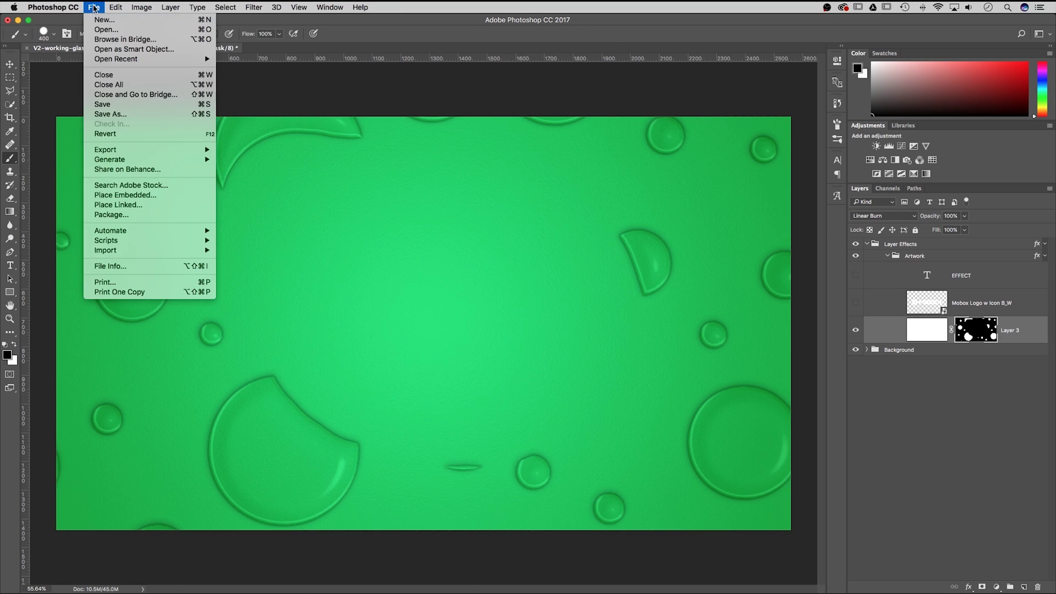
{"action": "left_click", "coordinate": [99, 20]}
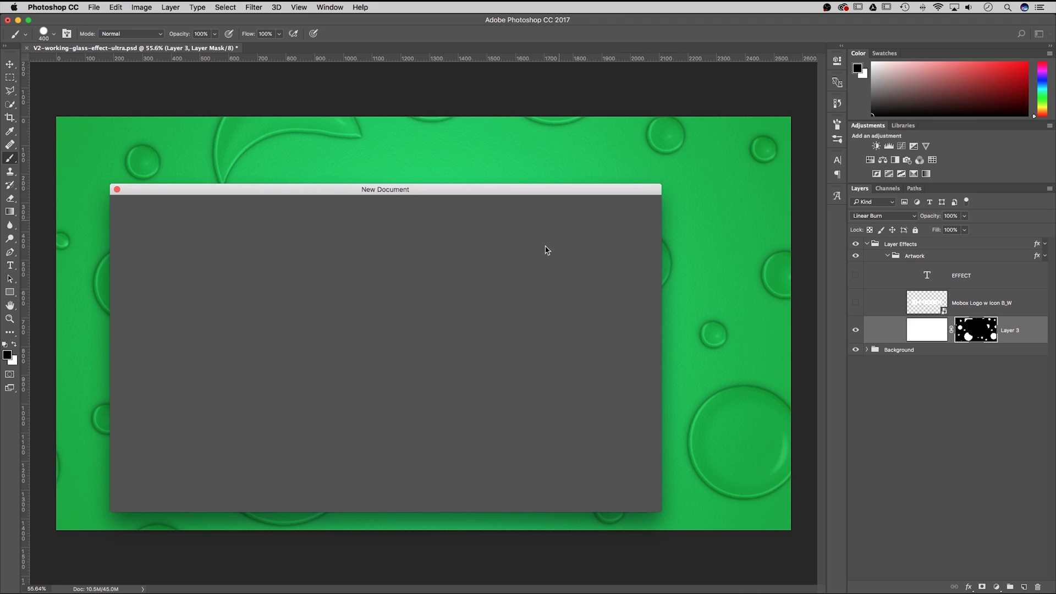
{"action": "left_click_drag", "start_coordinate": [554, 133], "coordinate": [567, 116]}
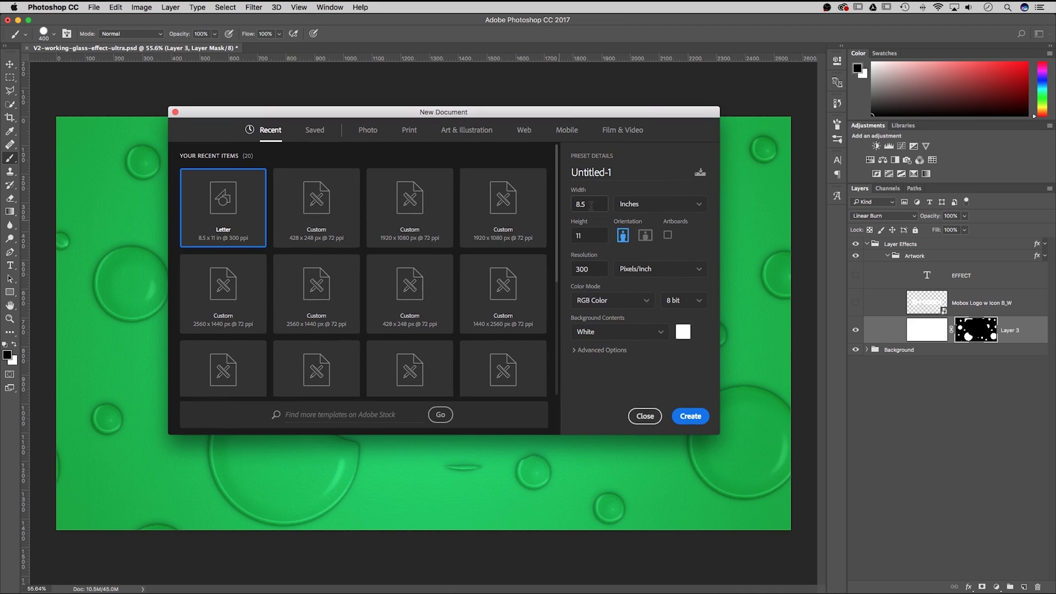
{"action": "left_click", "coordinate": [631, 206]}
{"action": "left_click", "coordinate": [630, 221]}
{"action": "type", "text": "2560"}
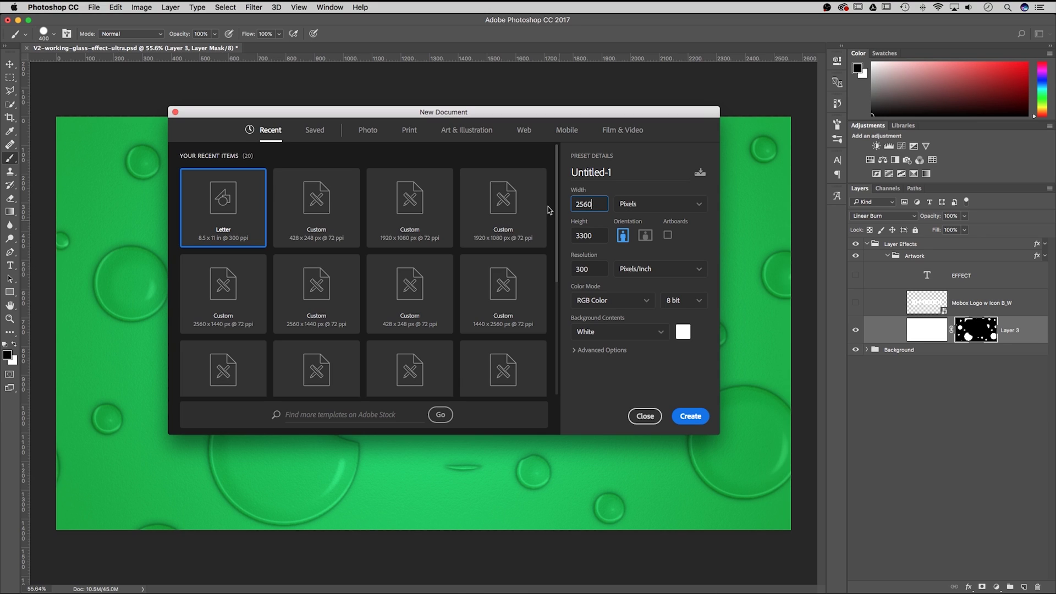
{"action": "key", "text": "Tab"}
{"action": "type", "text": "14"}
{"action": "key", "text": "Tab"}
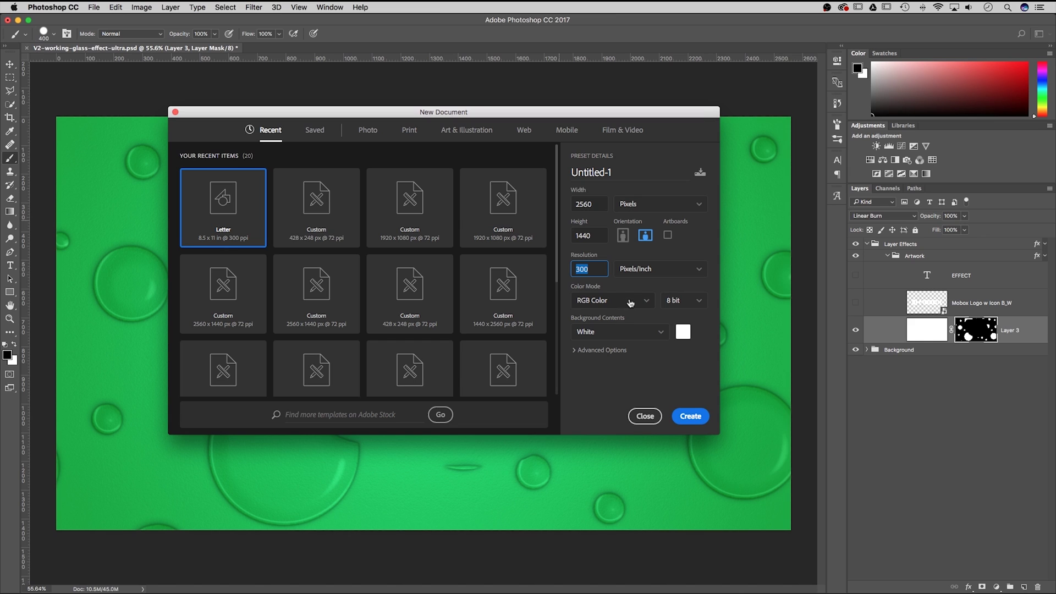
{"action": "left_click", "coordinate": [694, 422]}
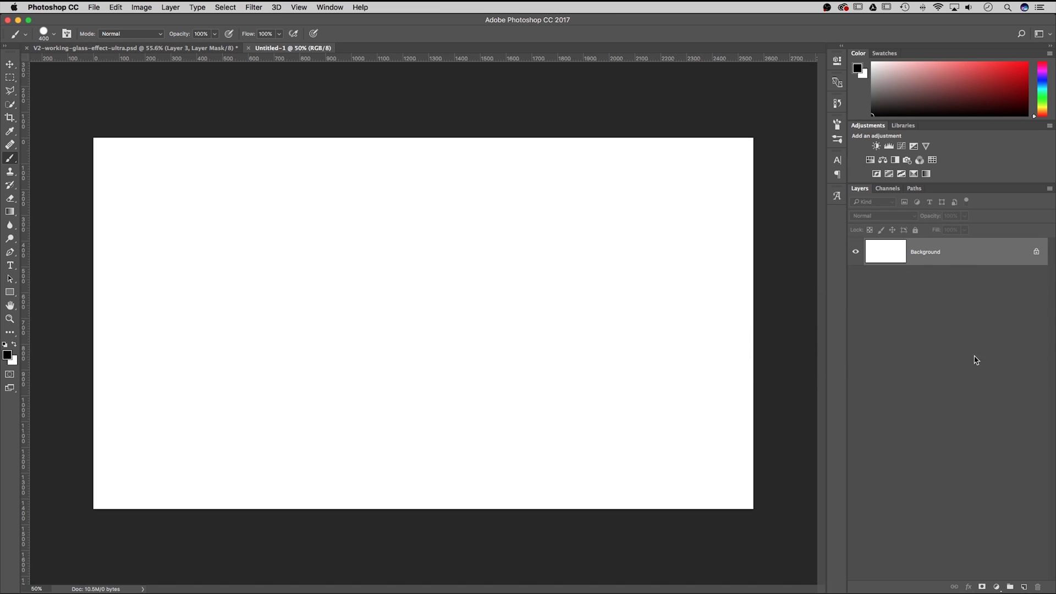
Add two layer groups named Layer Effects and Background.
{"action": "left_click", "coordinate": [1011, 587]}
{"action": "left_click", "coordinate": [1011, 587]}
{"action": "double_click", "coordinate": [893, 245]}
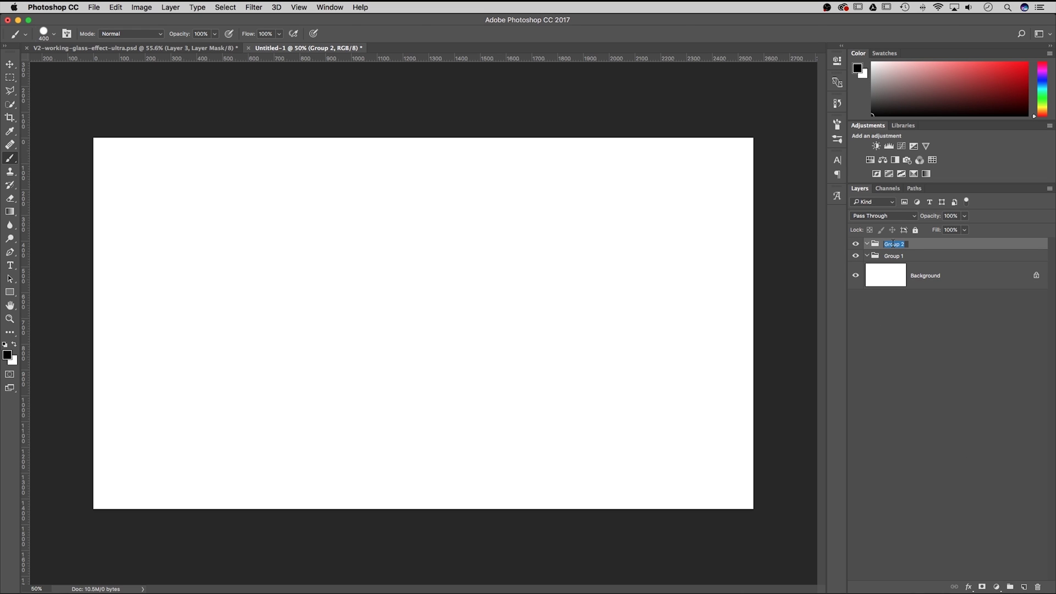
{"action": "type", "text": "Layer Effects"}
{"action": "key", "text": "Return"}
{"action": "double_click", "coordinate": [894, 256]}
{"action": "type", "text": "Backgro"}
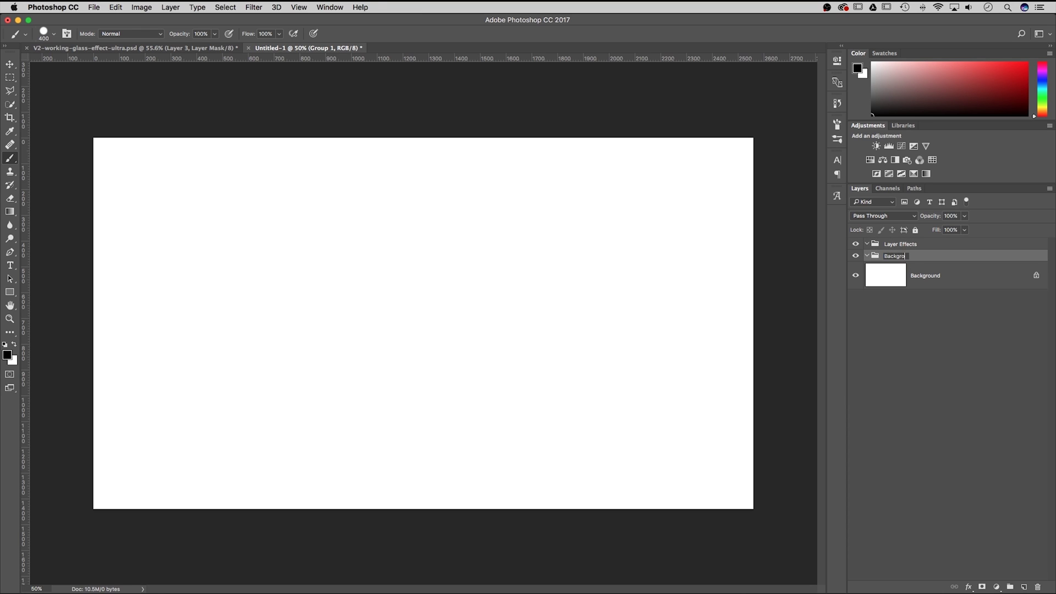
{"action": "type", "text": "und"}
{"action": "key", "text": "Return"}
Replace the white background layer with a new empty layer named Texture.
{"action": "double_click", "coordinate": [978, 279]}
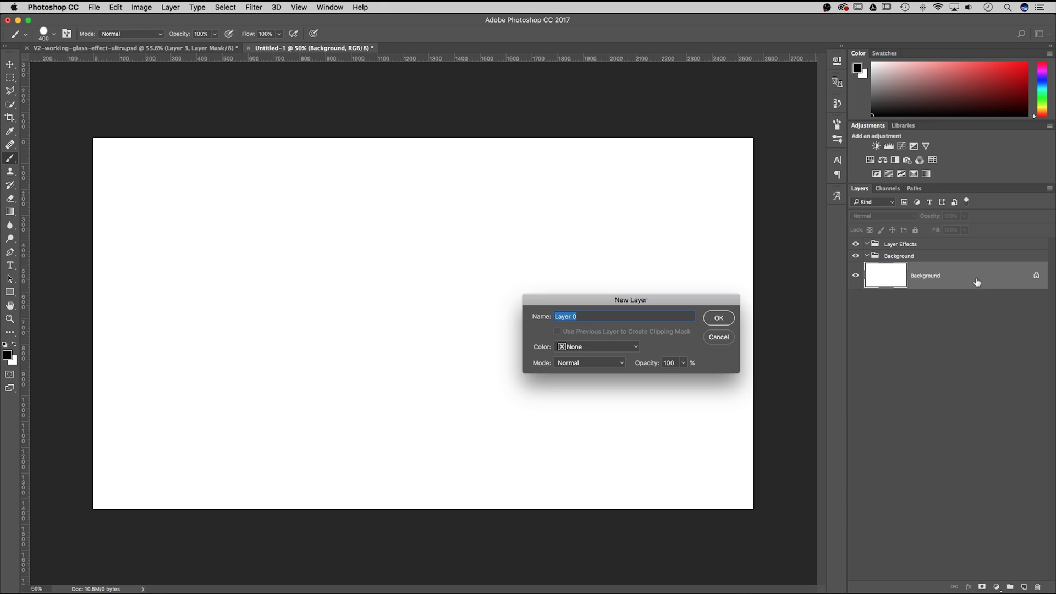
{"action": "left_click", "coordinate": [719, 318]}
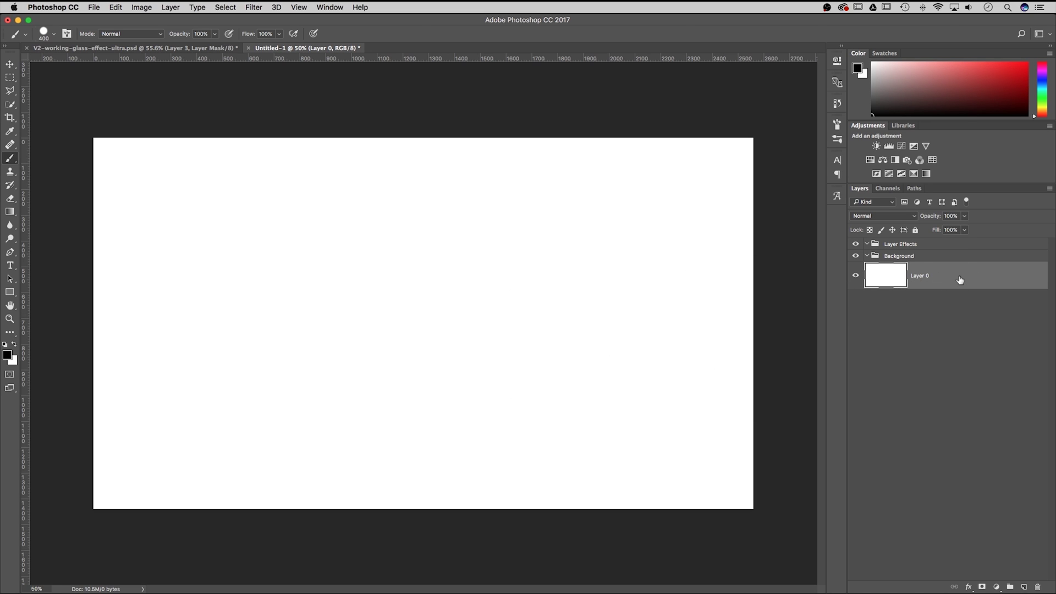
{"action": "key", "text": "Delete"}
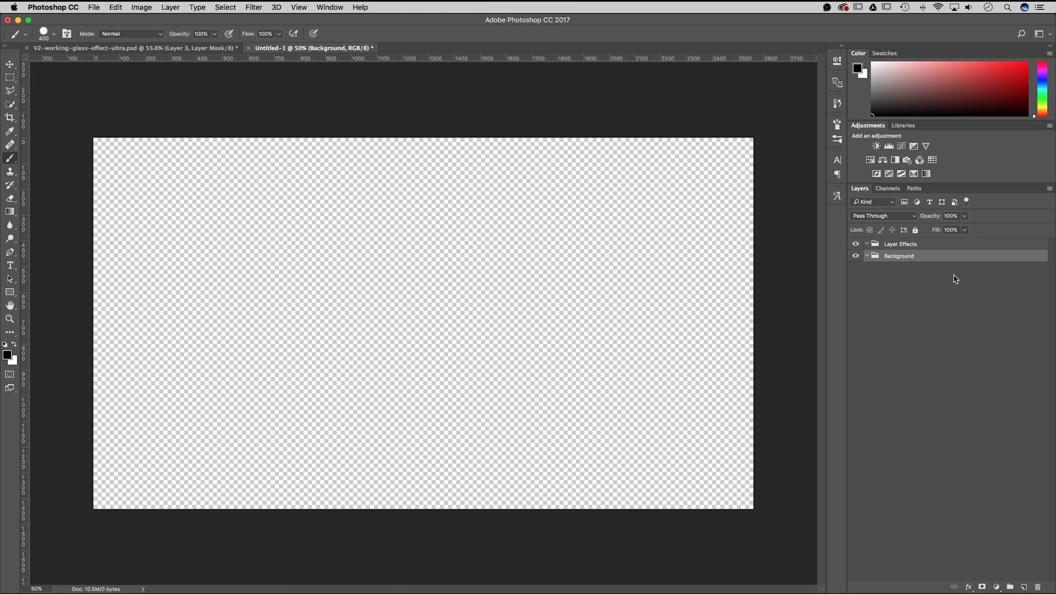
{"action": "left_click", "coordinate": [1025, 588]}
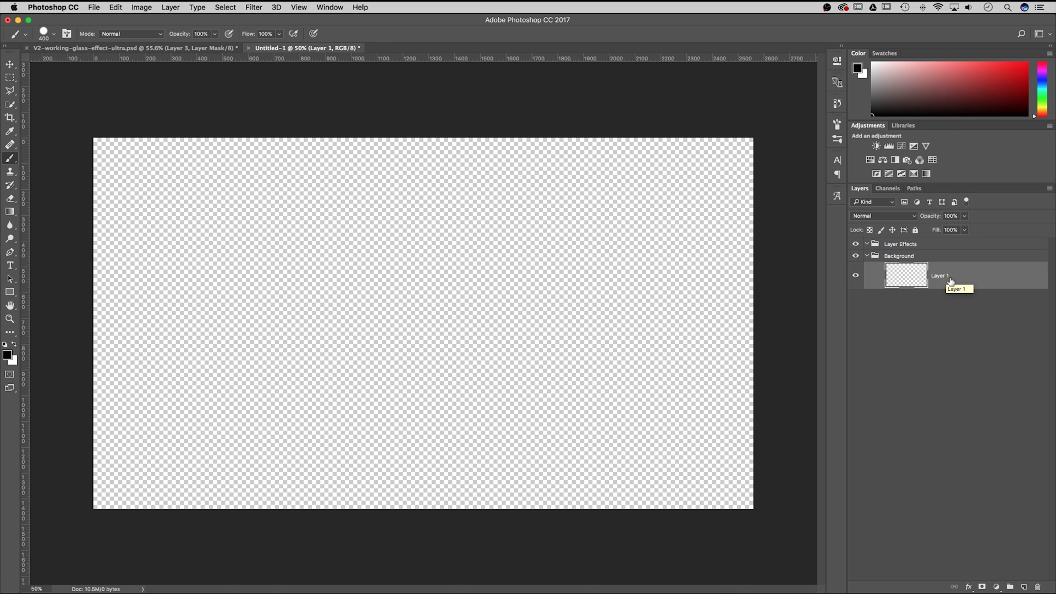
{"action": "double_click", "coordinate": [941, 276]}
{"action": "type", "text": "Texture"}
{"action": "key", "text": "Return"}
Start a Foreground to Background gradient and set its left stop to light grey e2e2e2.
{"action": "left_click", "coordinate": [10, 212]}
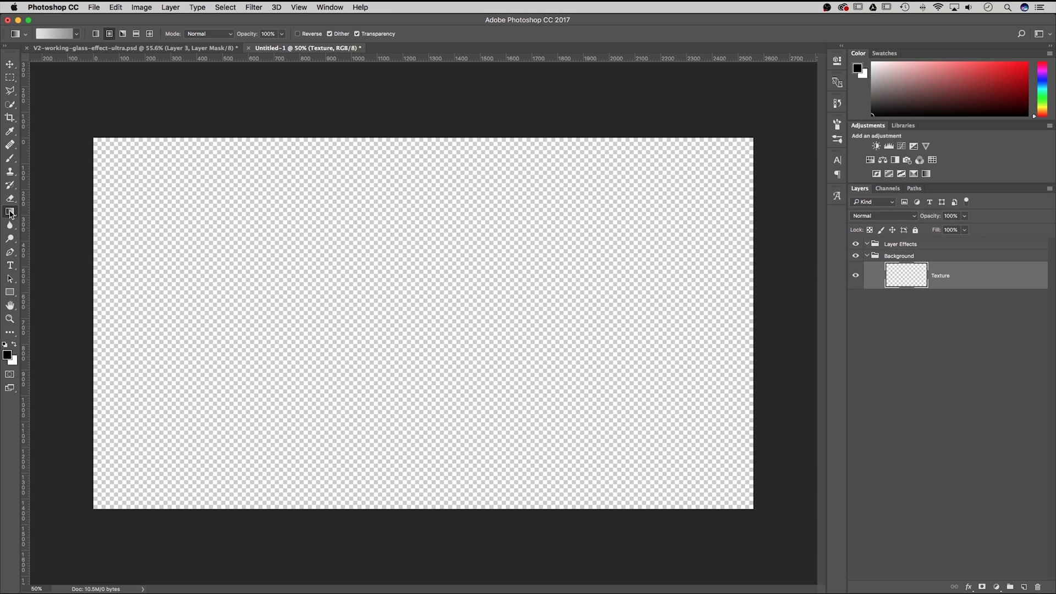
{"action": "left_click", "coordinate": [54, 34]}
{"action": "left_click", "coordinate": [112, 77]}
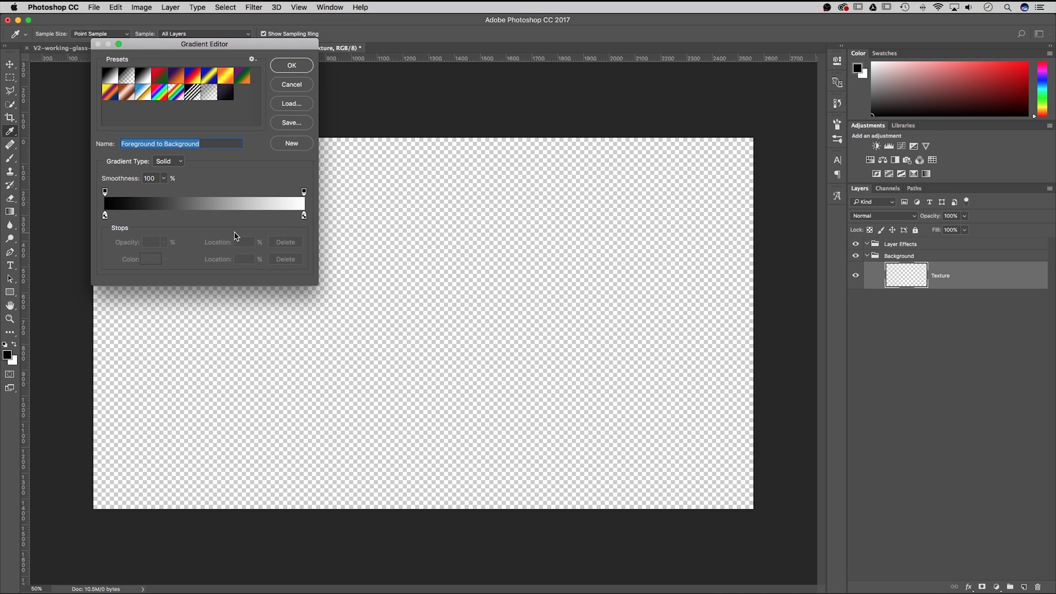
{"action": "double_click", "coordinate": [105, 217]}
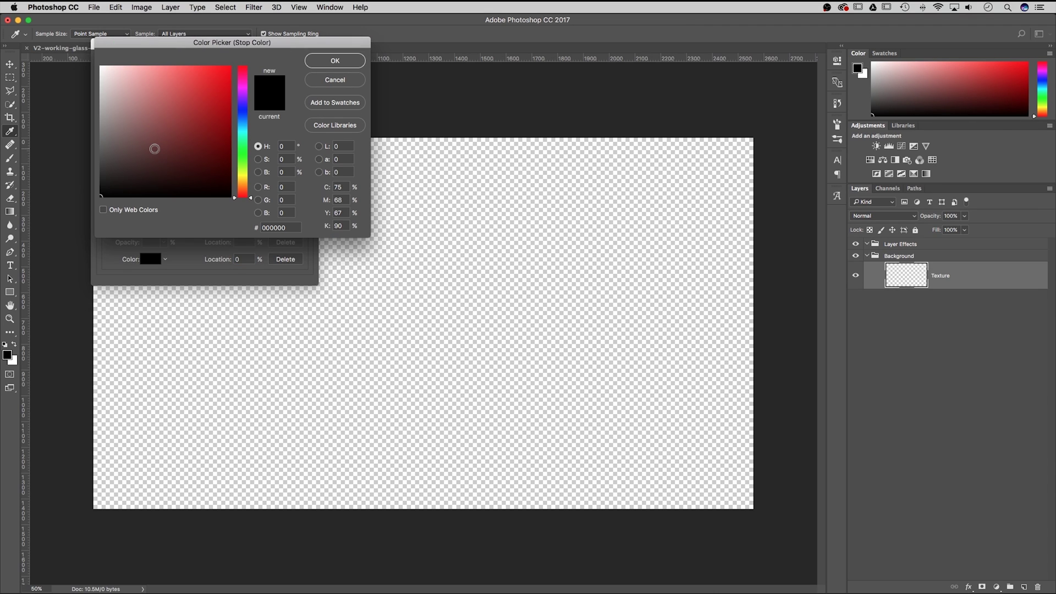
{"action": "mouse_move", "coordinate": [108, 88]}
{"action": "left_mouse_down"}
{"action": "mouse_move", "coordinate": [88, 62]}
{"action": "mouse_move", "coordinate": [90, 74]}
{"action": "left_mouse_up"}
{"action": "left_click", "coordinate": [330, 148]}
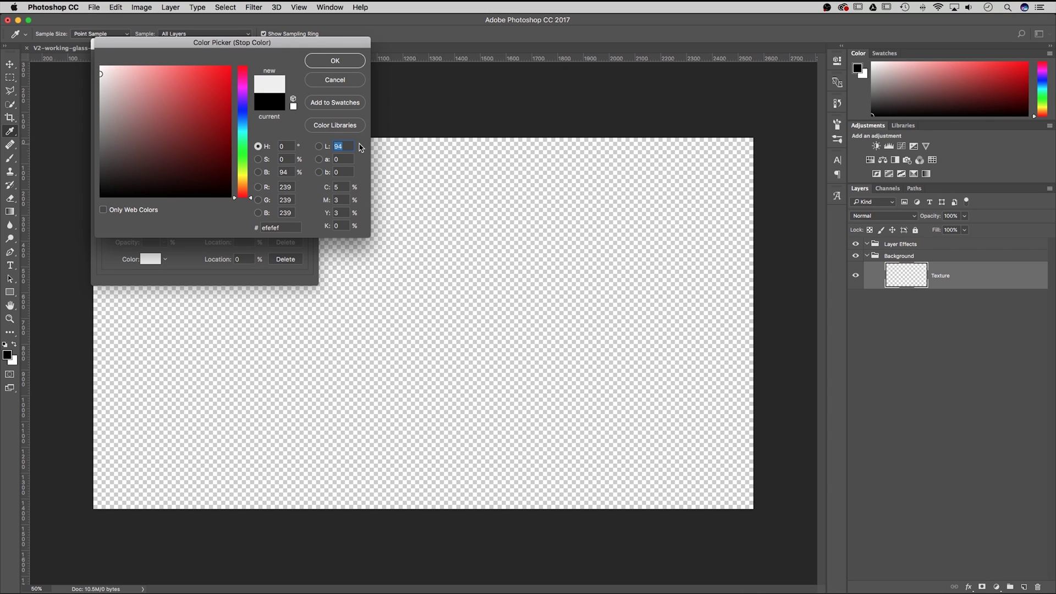
{"action": "type", "text": "90"}
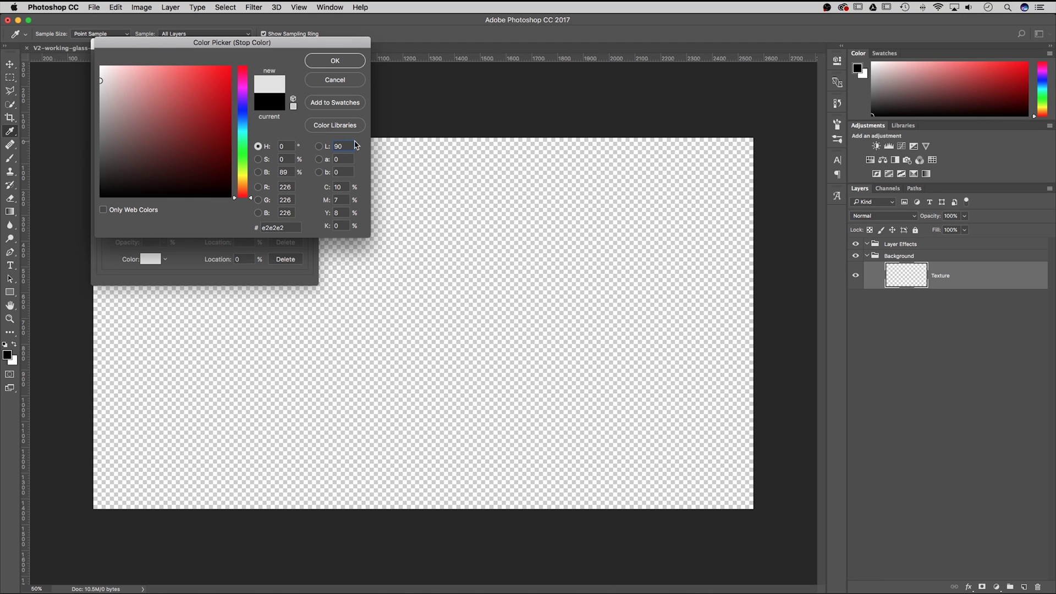
{"action": "left_click", "coordinate": [335, 60]}
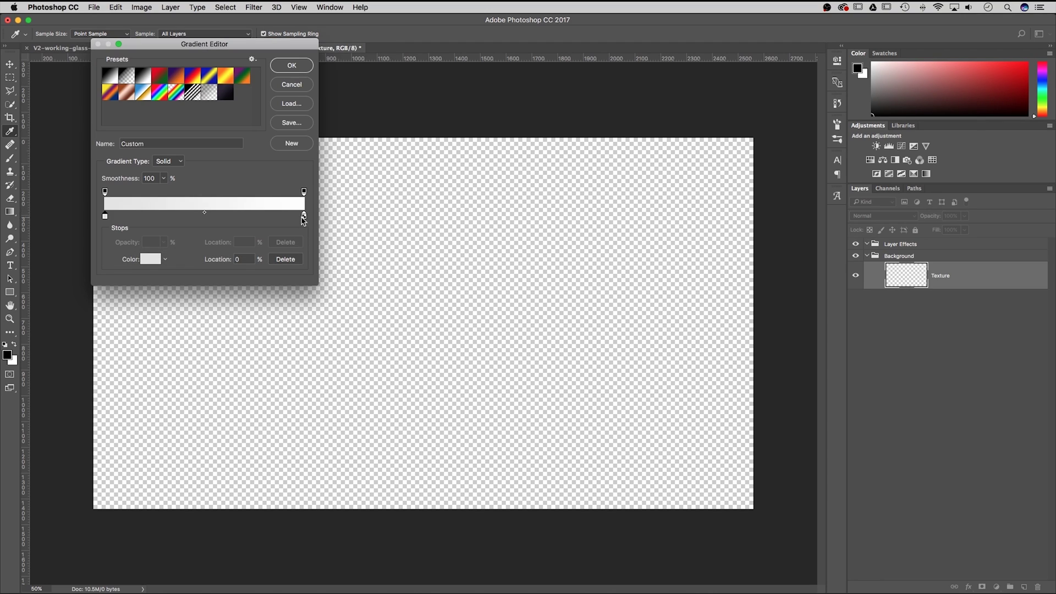
Set the right gradient stop to dark grey 5e5e5e and accept the gradient.
{"action": "double_click", "coordinate": [304, 216]}
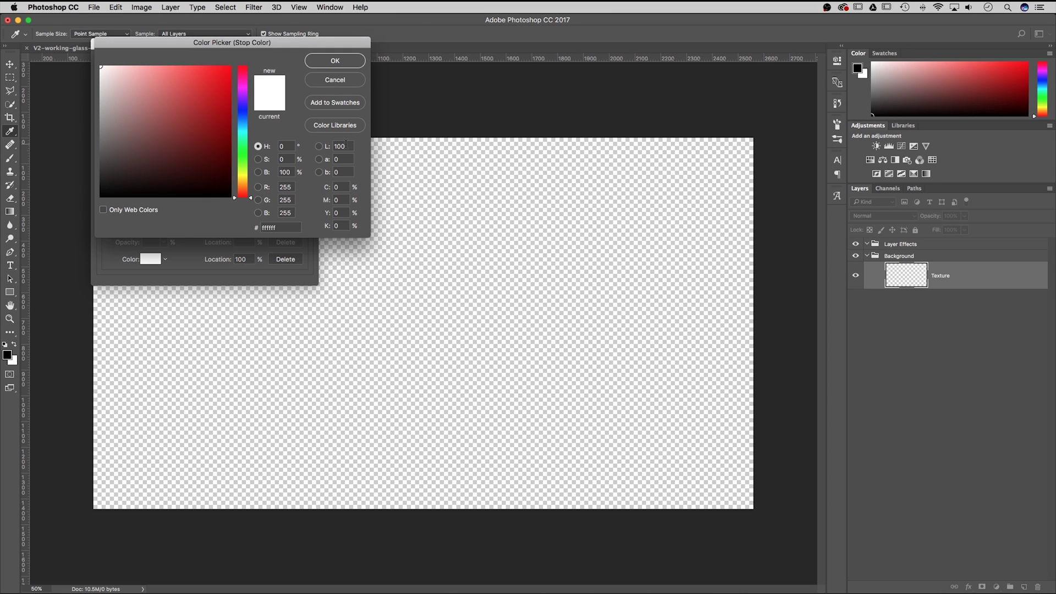
{"action": "left_click_drag", "start_coordinate": [343, 146], "coordinate": [322, 149]}
{"action": "type", "text": "40"}
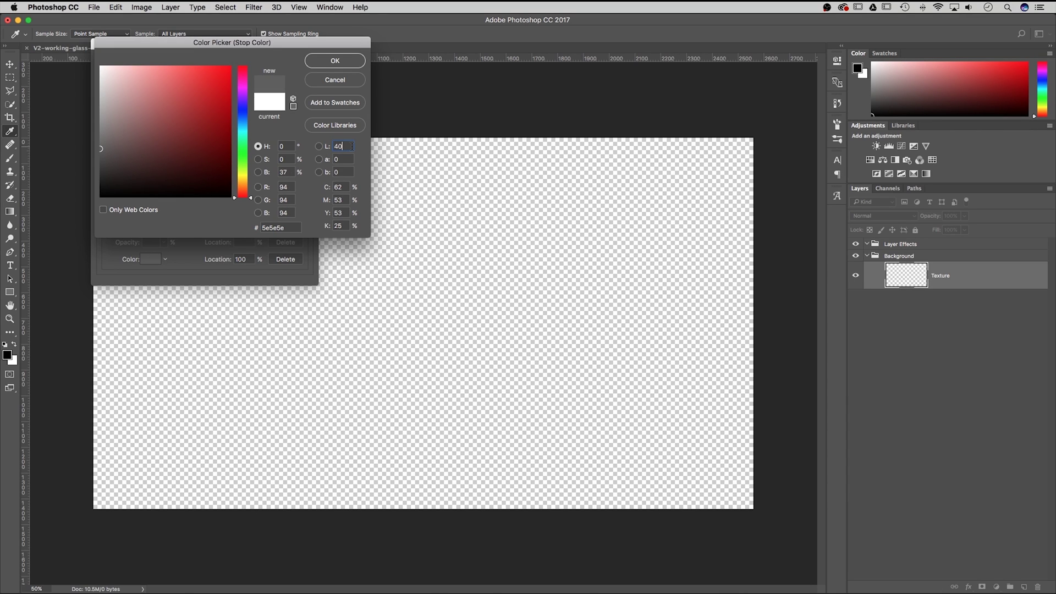
{"action": "left_click", "coordinate": [337, 59]}
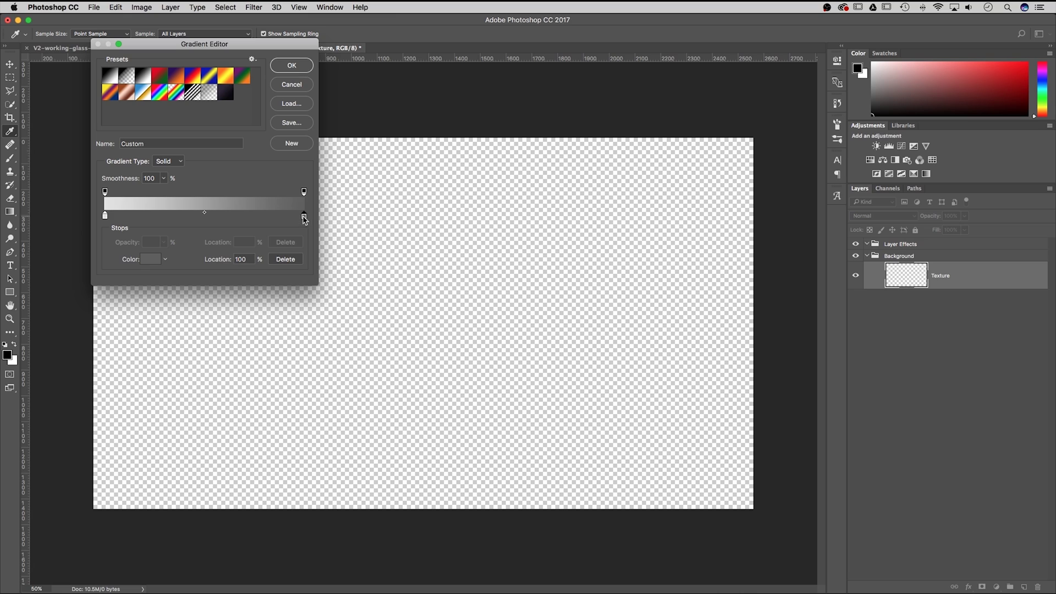
{"action": "left_click", "coordinate": [292, 65]}
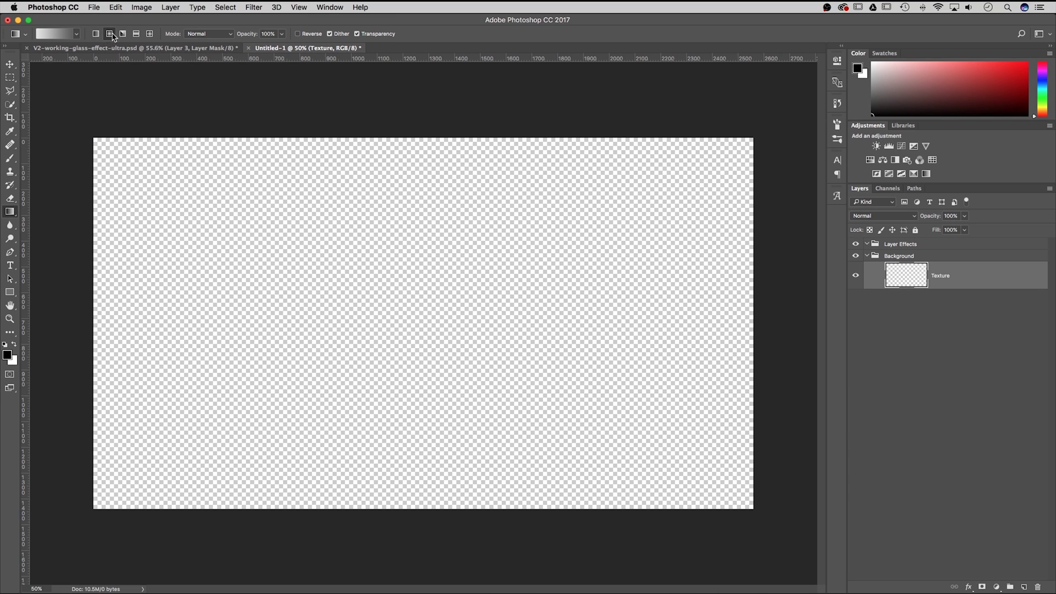
Drag a radial gradient from the canvas centre to the top-right corner on Texture.
{"action": "left_click", "coordinate": [95, 34]}
{"action": "left_click", "coordinate": [110, 34]}
{"action": "left_click_drag", "start_coordinate": [419, 318], "coordinate": [463, 289]}
{"action": "left_click_drag", "start_coordinate": [553, 245], "coordinate": [756, 135]}
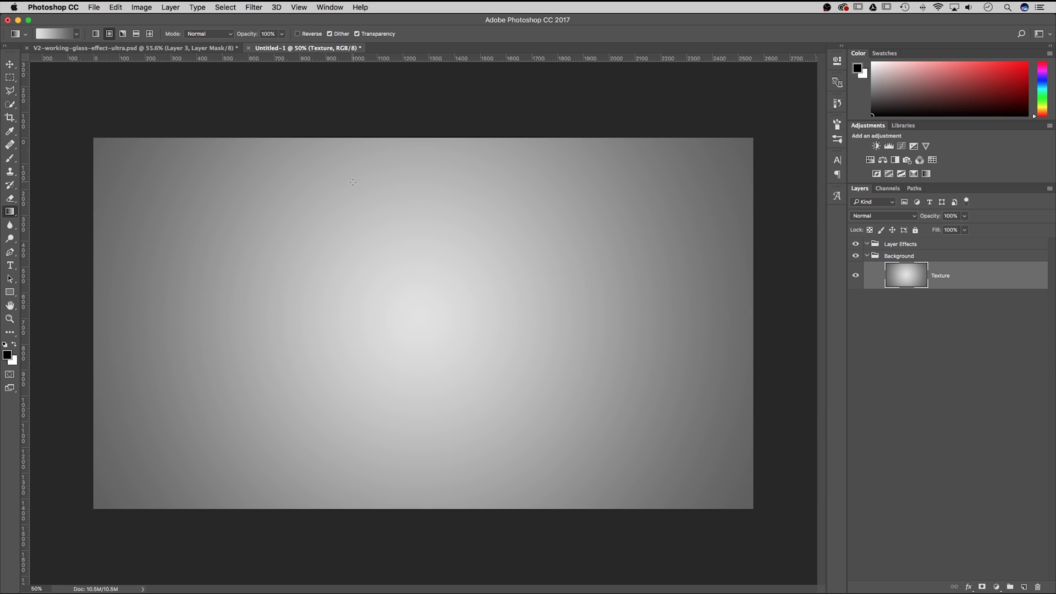
Convert Texture for Smart Filters and dismiss the gradient tool's not-editable warning.
{"action": "left_click", "coordinate": [254, 7]}
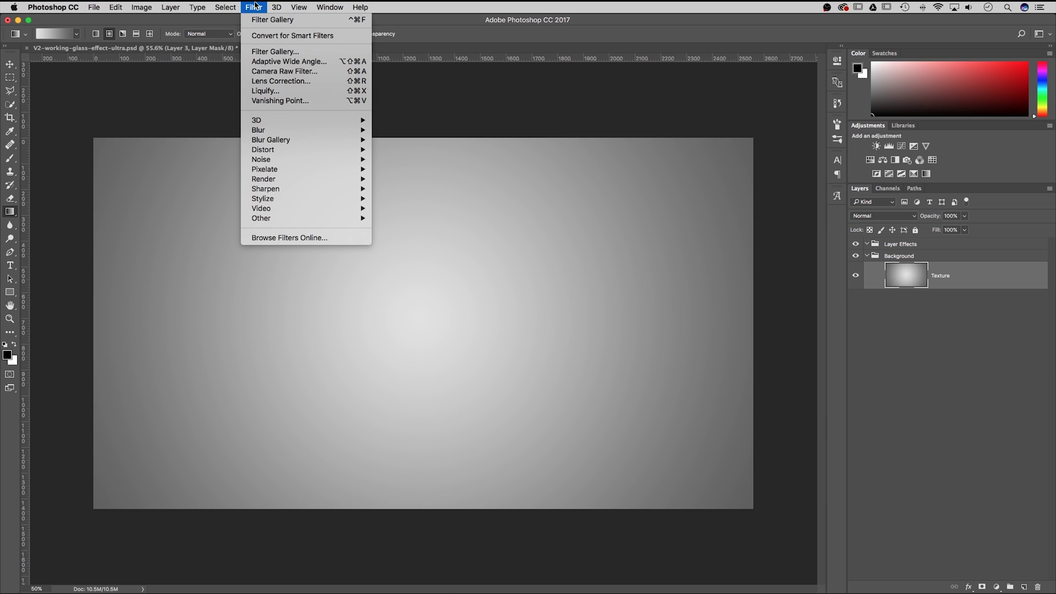
{"action": "left_click", "coordinate": [263, 37]}
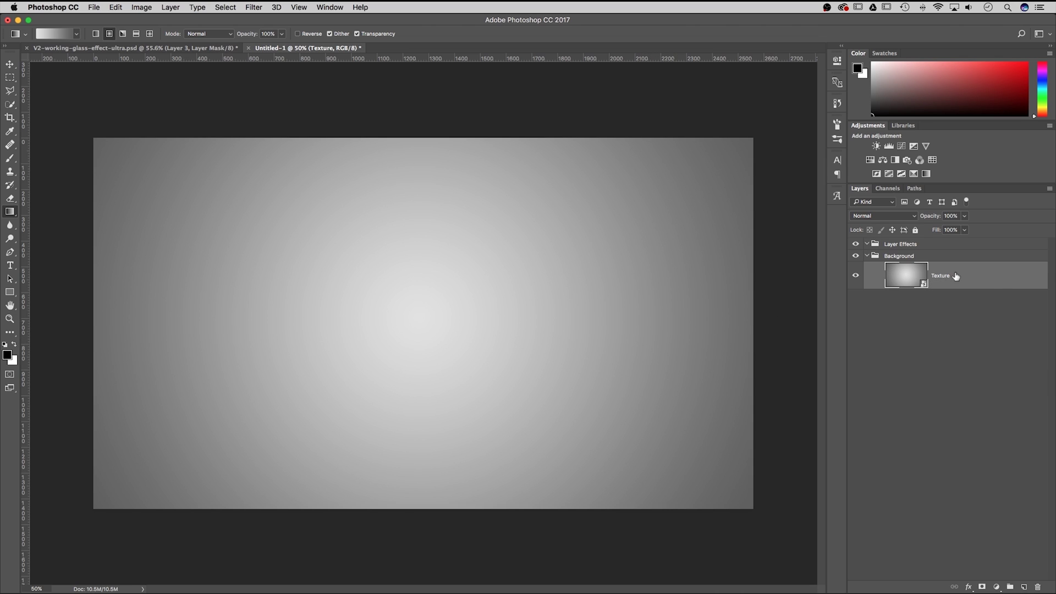
{"action": "left_click", "coordinate": [432, 308]}
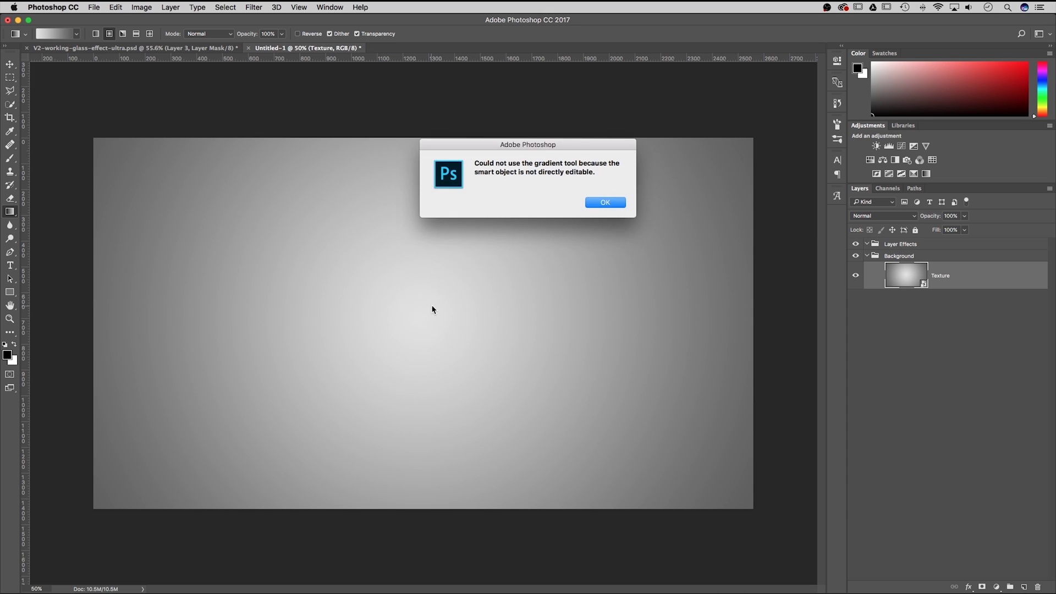
{"action": "left_click", "coordinate": [603, 204]}
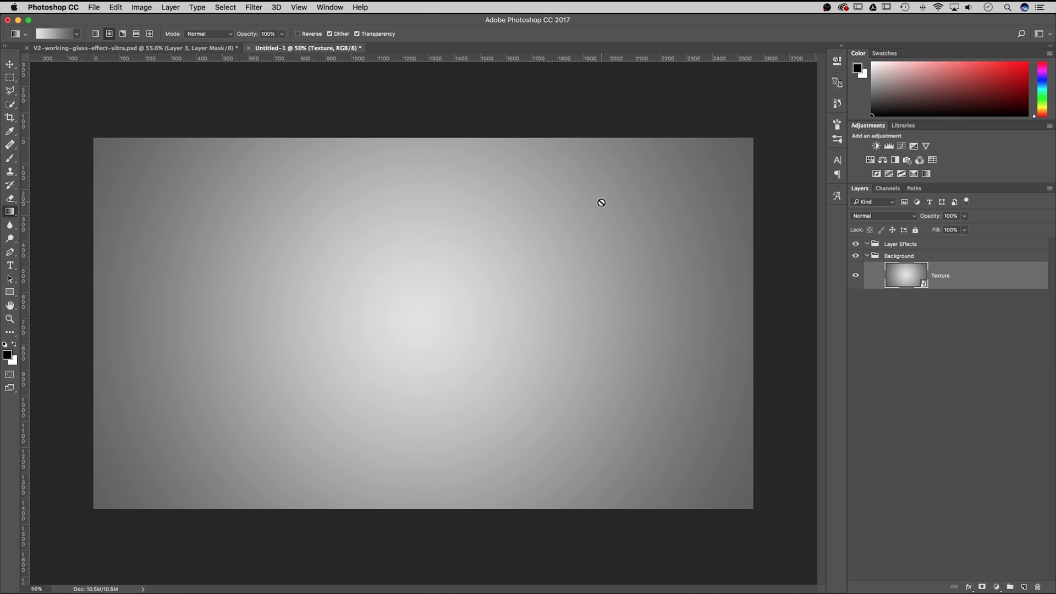
Inside the Texture smart object, redraw a wider radial gradient to the corner, save and close it.
{"action": "double_click", "coordinate": [902, 278]}
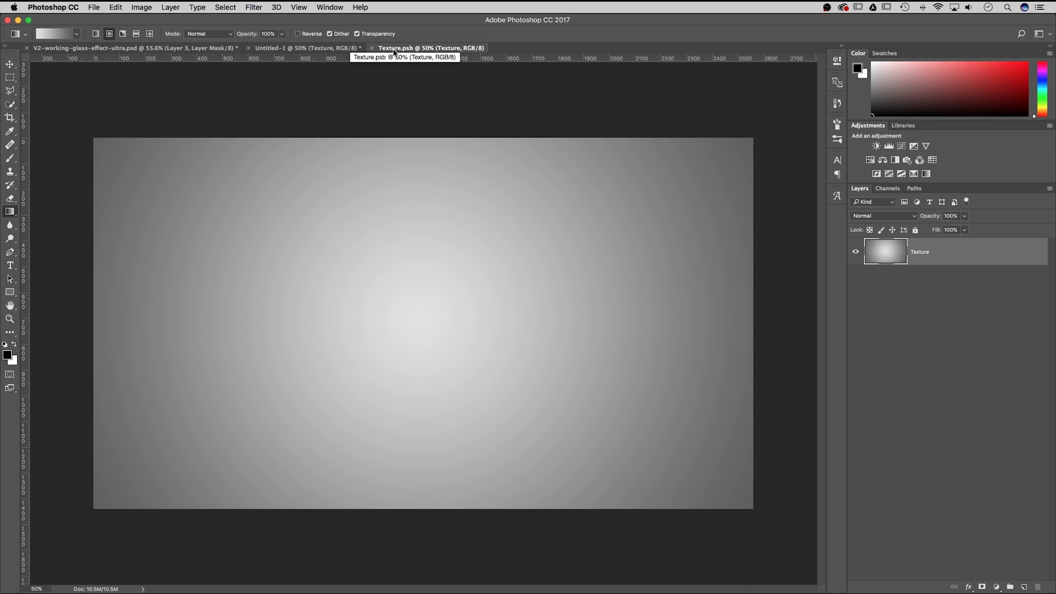
{"action": "left_click_drag", "start_coordinate": [438, 323], "coordinate": [556, 181]}
{"action": "left_click_drag", "start_coordinate": [439, 316], "coordinate": [742, 139]}
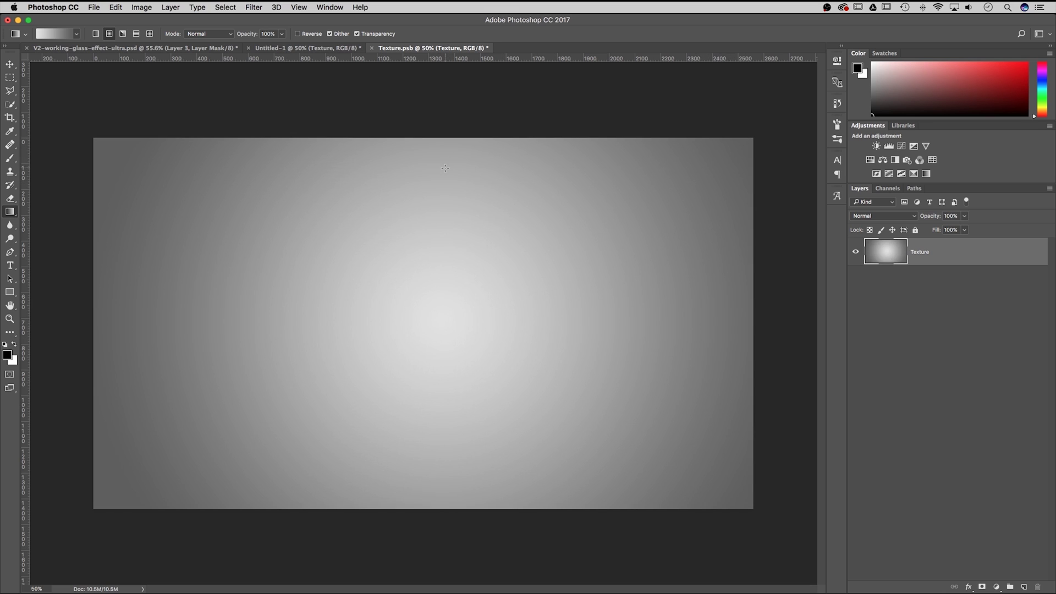
{"action": "key", "text": "super+s"}
{"action": "left_click", "coordinate": [371, 49]}
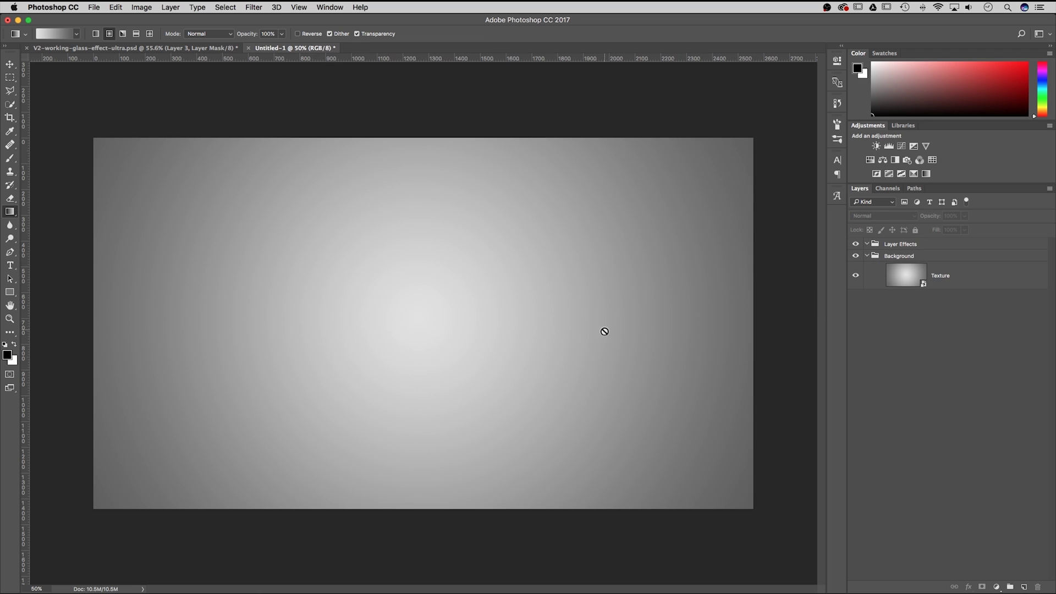
{"action": "left_click", "coordinate": [984, 281]}
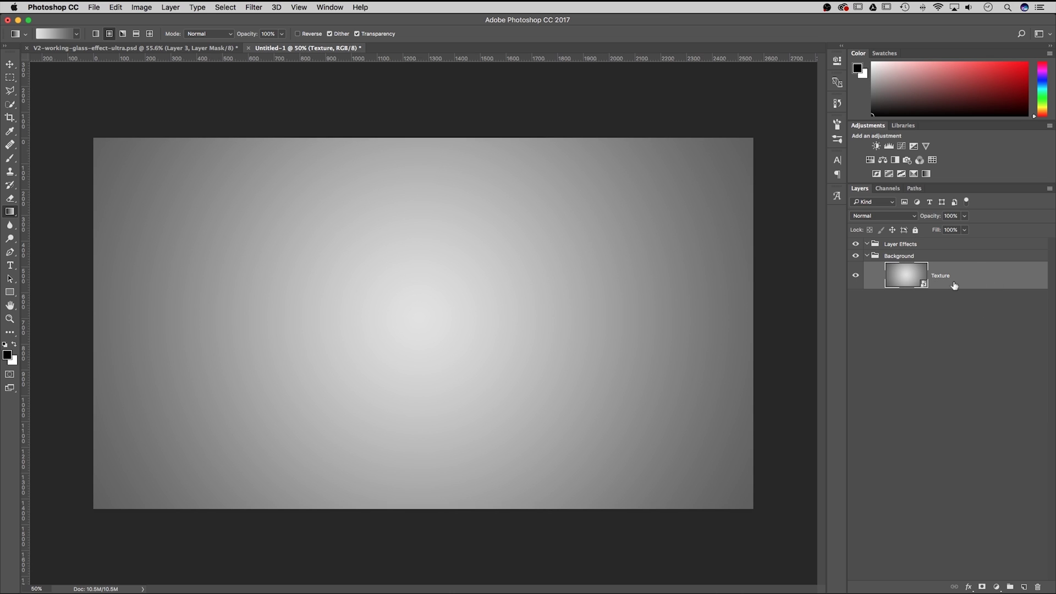
In the Filter Gallery, choose Distort > Glass with the Frosted texture.
{"action": "left_click", "coordinate": [254, 7]}
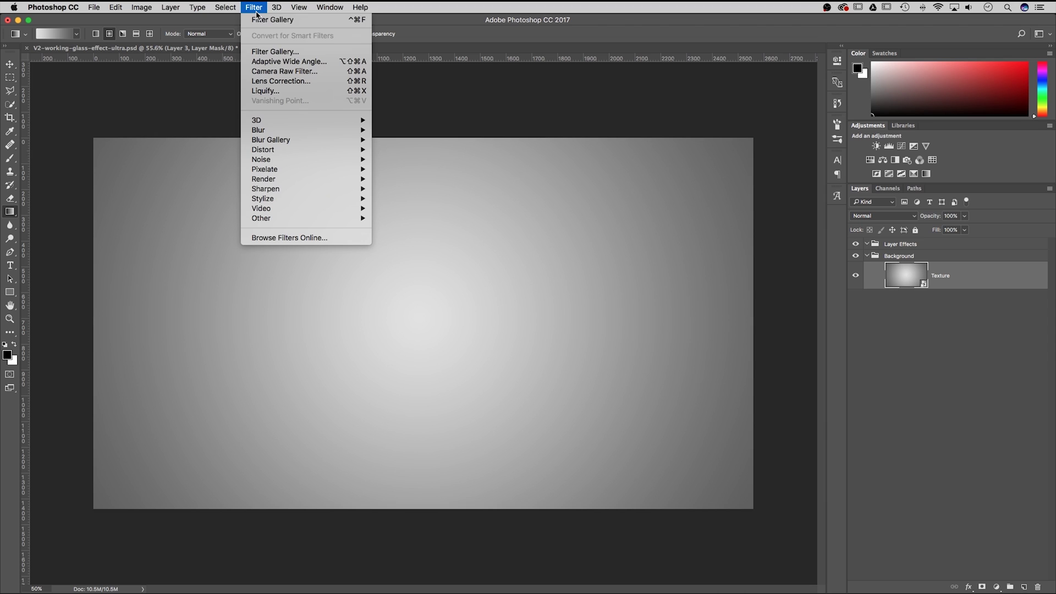
{"action": "left_click", "coordinate": [273, 52]}
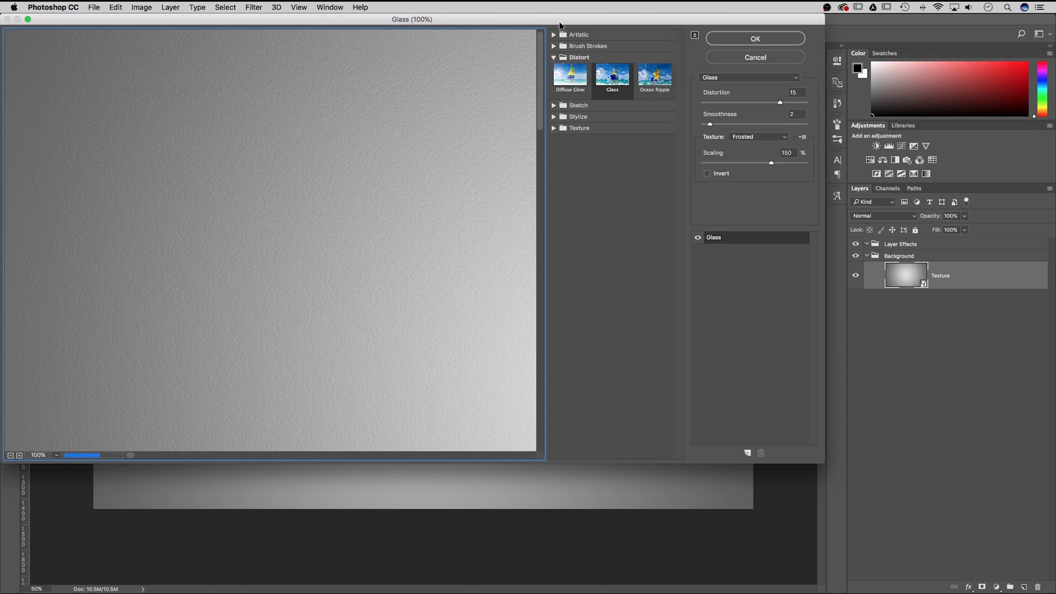
{"action": "left_click", "coordinate": [596, 87]}
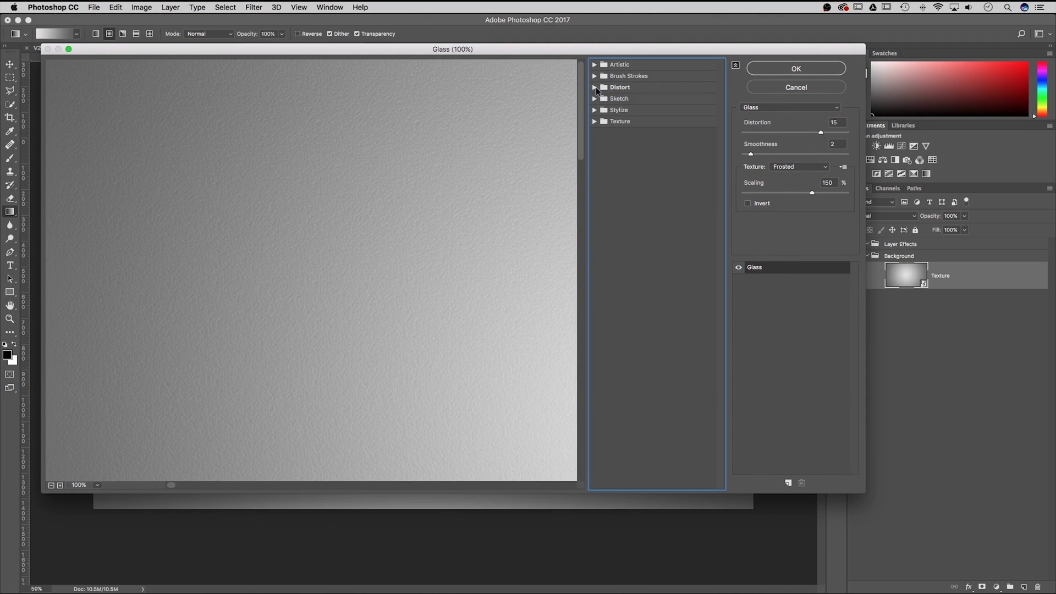
{"action": "left_click", "coordinate": [606, 65]}
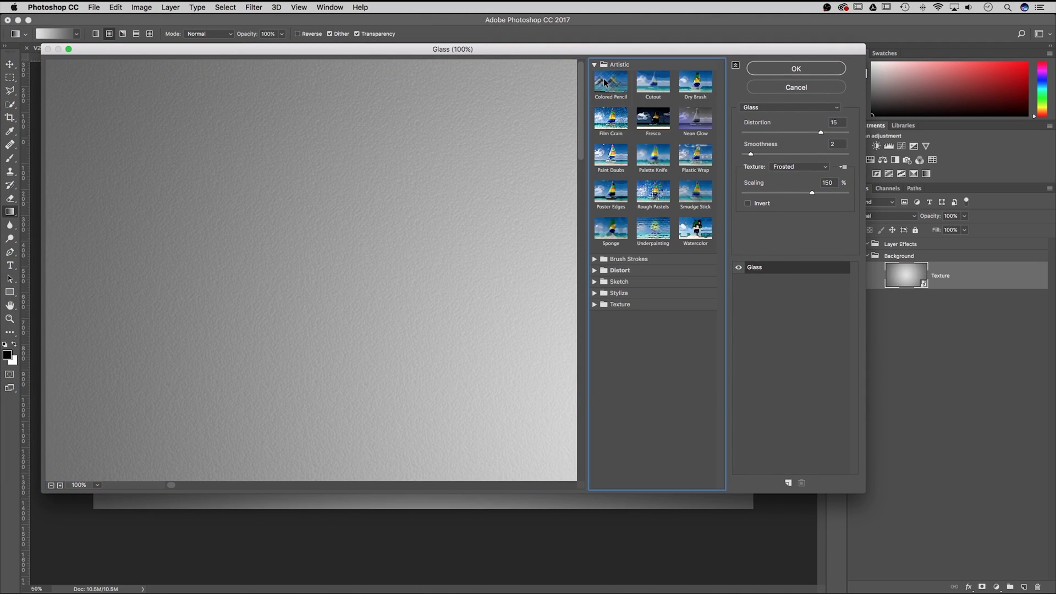
{"action": "left_click", "coordinate": [606, 83]}
{"action": "left_click", "coordinate": [596, 64]}
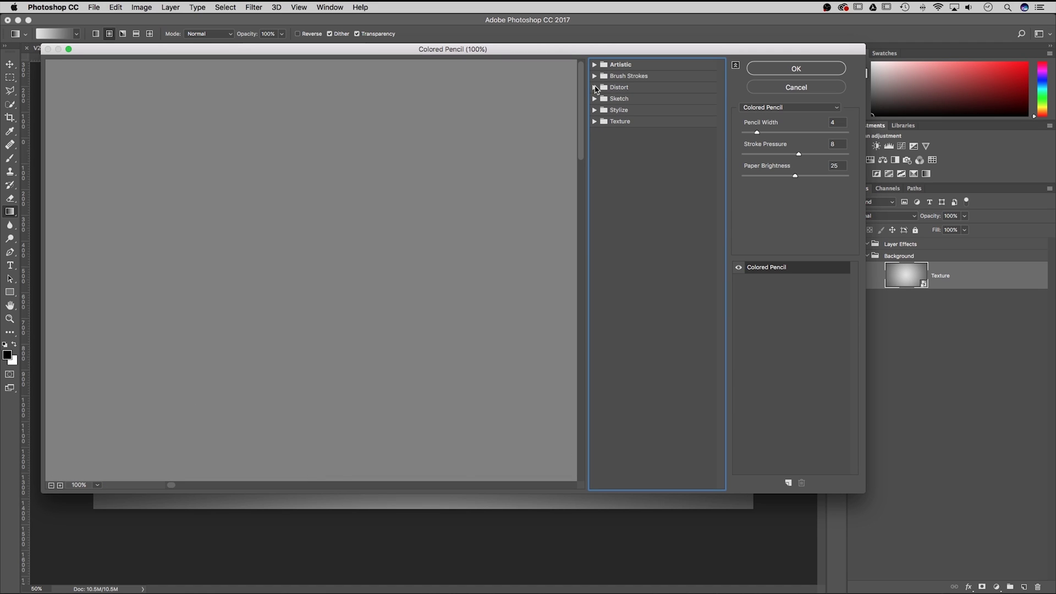
{"action": "left_click", "coordinate": [595, 87]}
{"action": "left_click", "coordinate": [666, 99]}
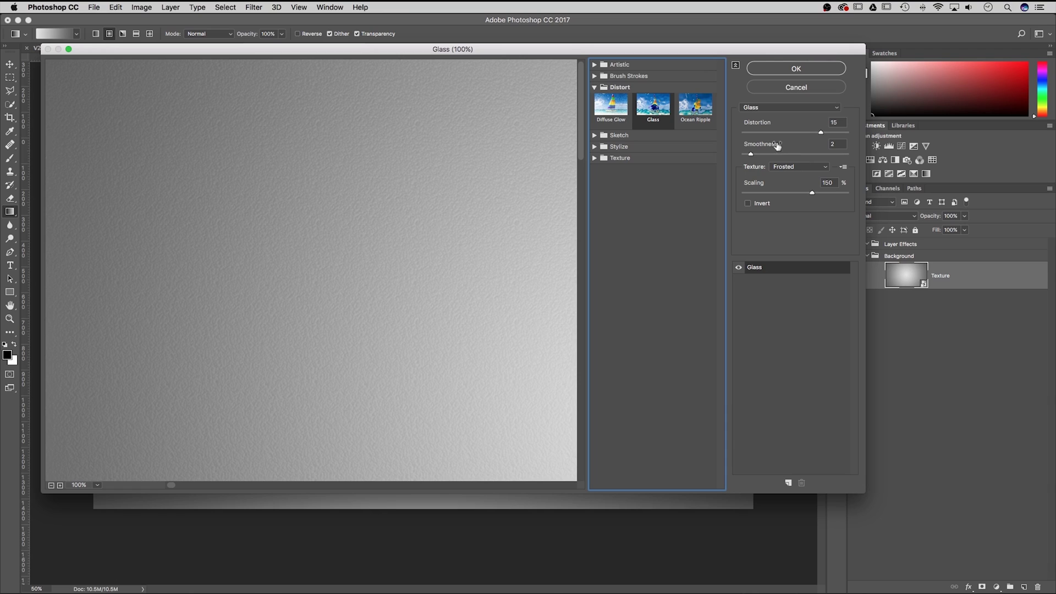
{"action": "left_click", "coordinate": [795, 168]}
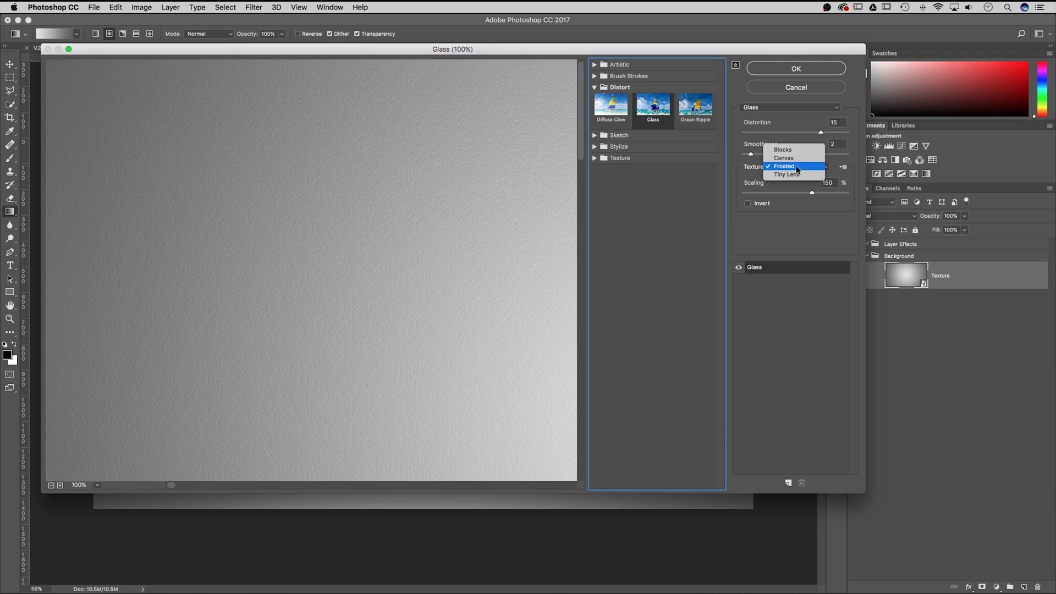
{"action": "left_click", "coordinate": [790, 168]}
{"action": "left_click", "coordinate": [789, 166]}
{"action": "left_click", "coordinate": [786, 158]}
{"action": "left_click", "coordinate": [790, 162]}
{"action": "left_click", "coordinate": [790, 159]}
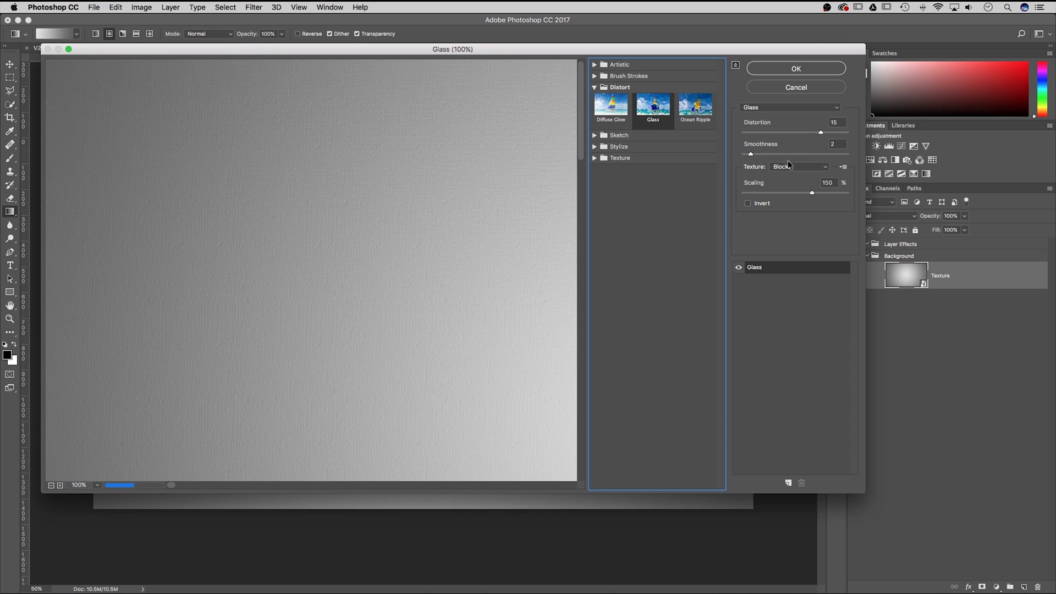
{"action": "left_click", "coordinate": [791, 168]}
{"action": "left_click", "coordinate": [783, 183]}
Set Glass Distortion to 20 and Scaling to 200, then apply.
{"action": "double_click", "coordinate": [834, 122]}
{"action": "type", "text": "20"}
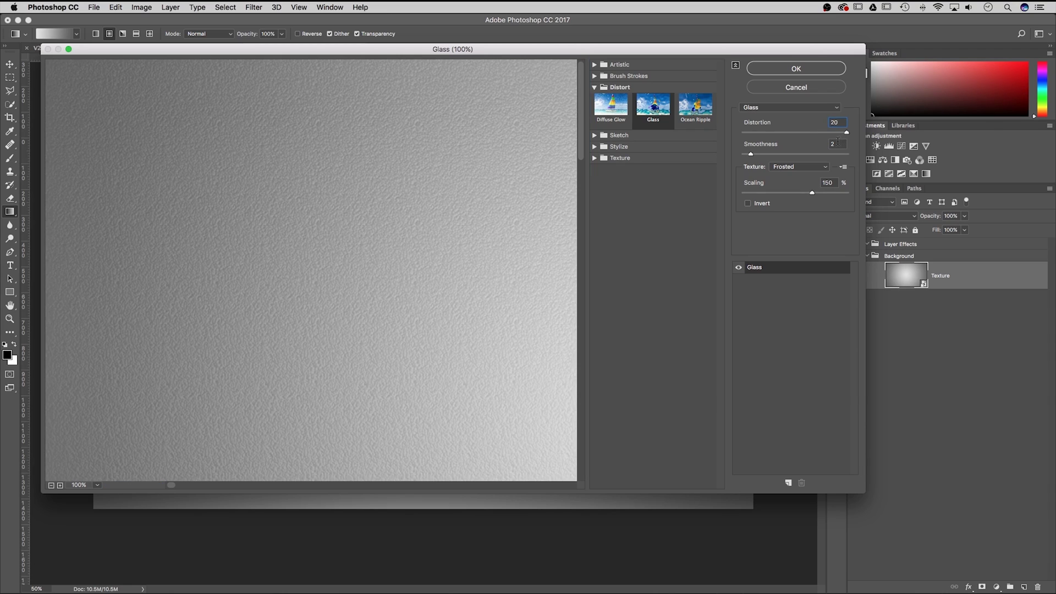
{"action": "double_click", "coordinate": [828, 183]}
{"action": "type", "text": "200"}
{"action": "left_click", "coordinate": [779, 65]}
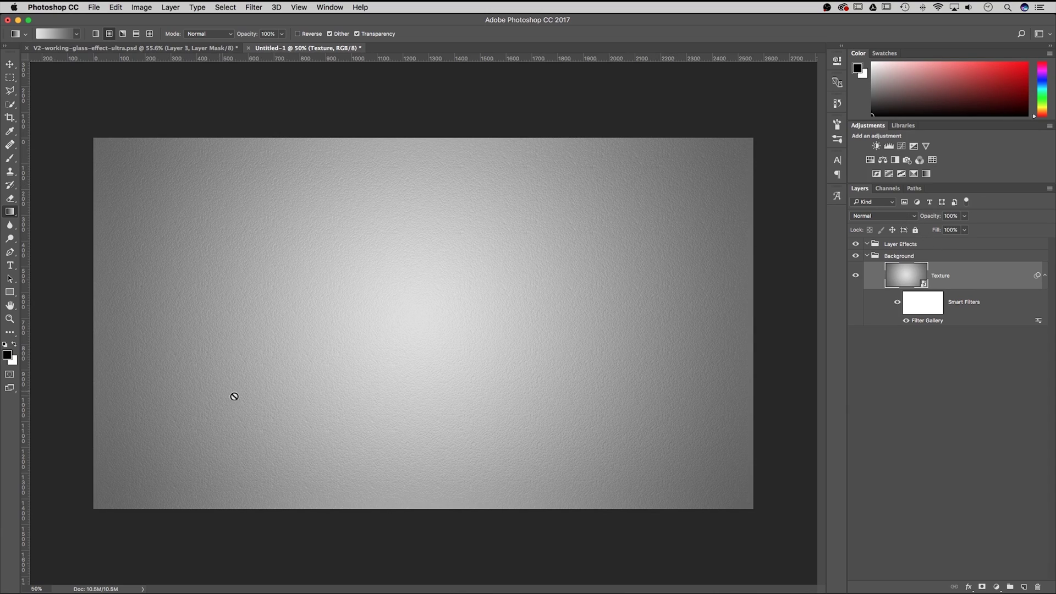
Lower the Texture layer's opacity to 75%, then pick the Rectangle tool.
{"action": "left_click", "coordinate": [907, 216]}
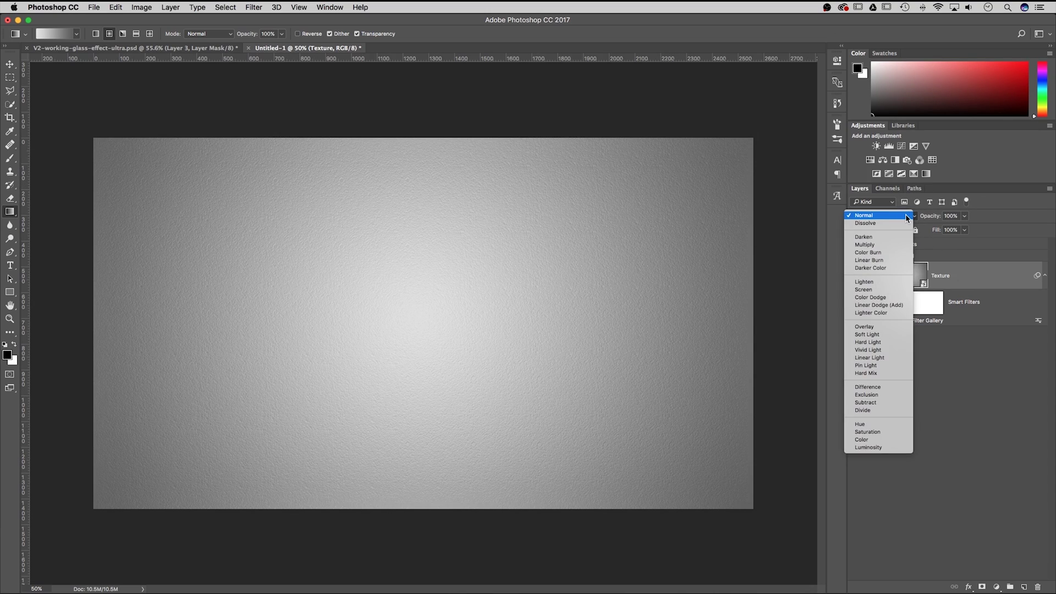
{"action": "left_click", "coordinate": [957, 216]}
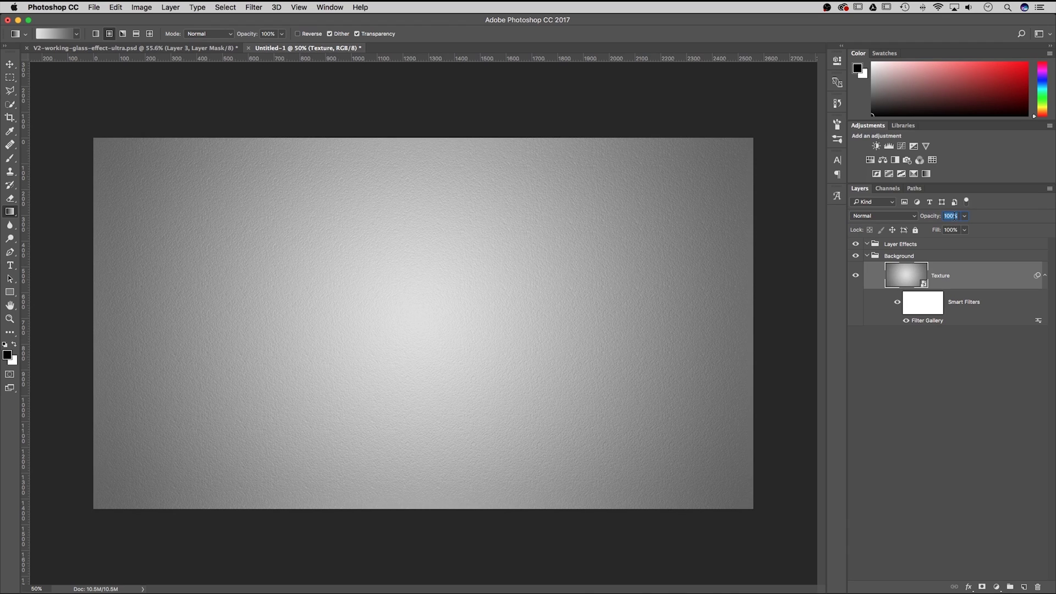
{"action": "type", "text": "75"}
{"action": "key", "text": "Return"}
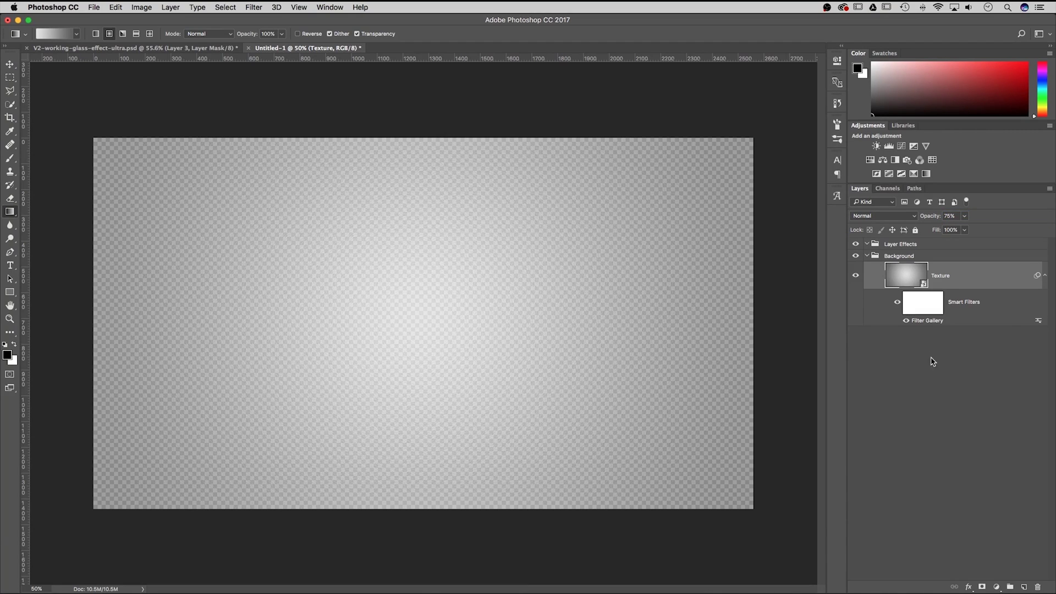
{"action": "left_click", "coordinate": [10, 293]}
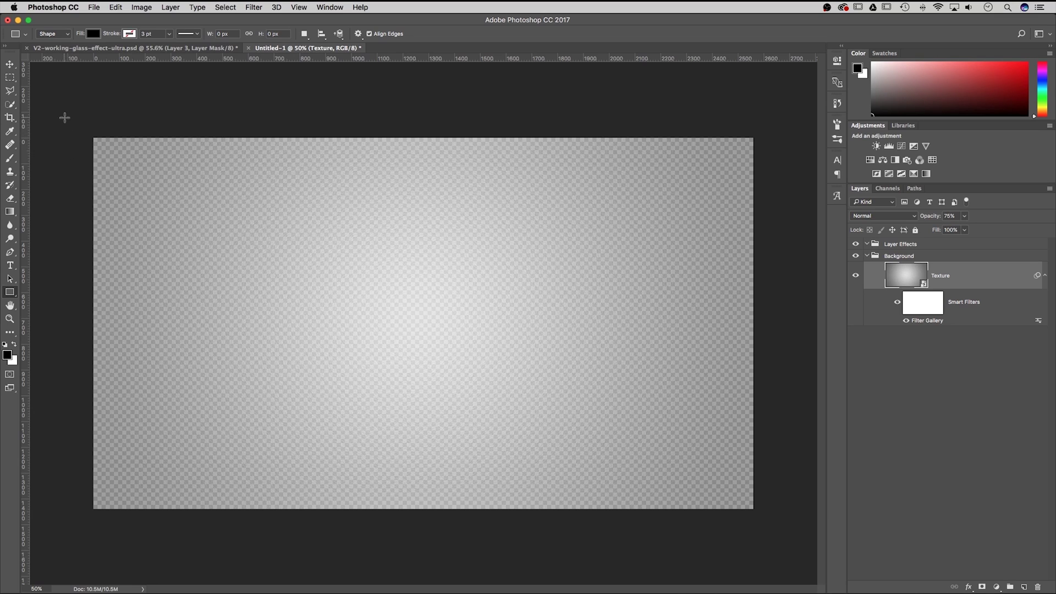
Draw a rectangle over the whole canvas and fill it with green #28df90.
{"action": "left_click_drag", "start_coordinate": [61, 112], "coordinate": [790, 536]}
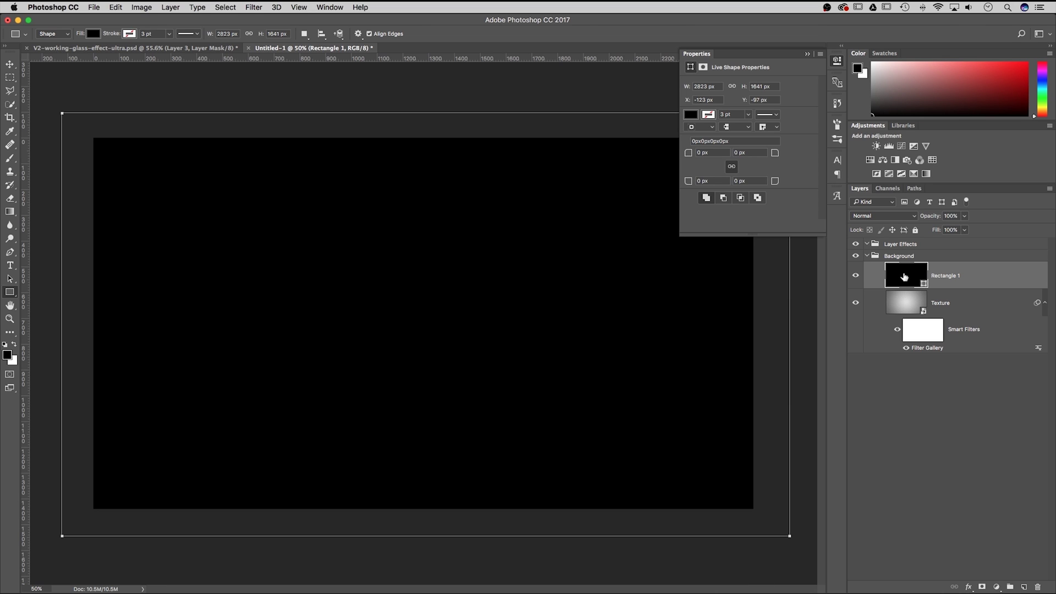
{"action": "double_click", "coordinate": [904, 277]}
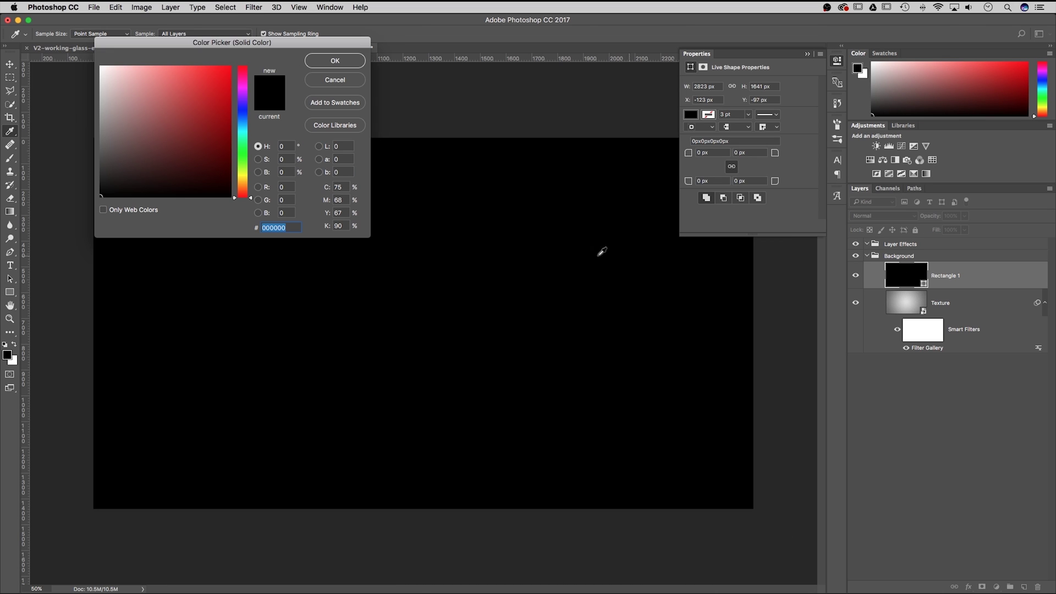
{"action": "left_click", "coordinate": [157, 112]}
{"action": "mouse_move", "coordinate": [157, 112]}
{"action": "left_mouse_down"}
{"action": "mouse_move", "coordinate": [192, 76]}
{"action": "mouse_move", "coordinate": [166, 69]}
{"action": "mouse_move", "coordinate": [213, 83]}
{"action": "mouse_move", "coordinate": [191, 73]}
{"action": "left_mouse_up"}
{"action": "left_click", "coordinate": [242, 115]}
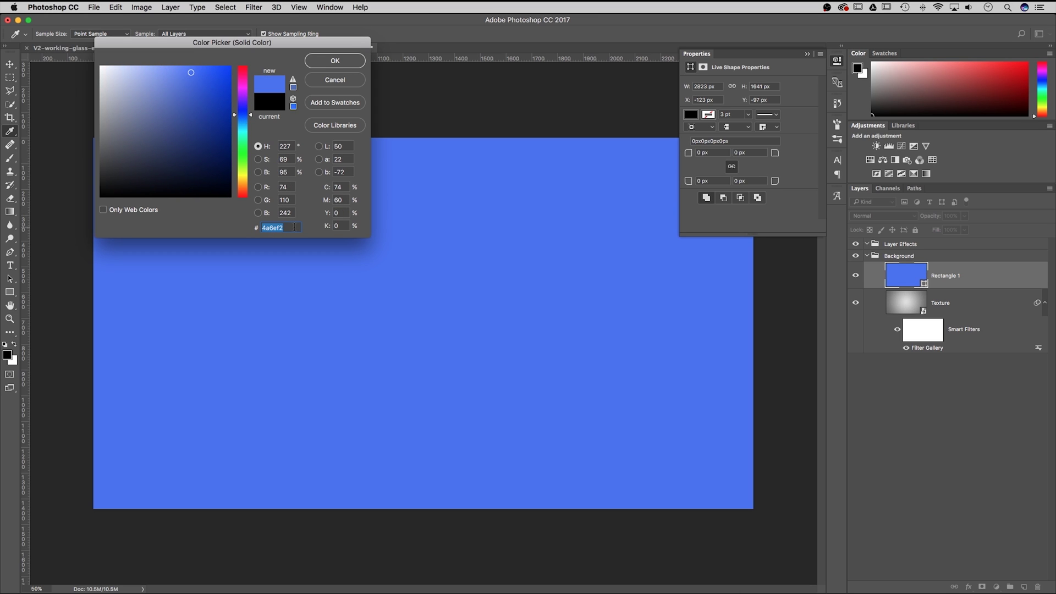
{"action": "type", "text": "28df90"}
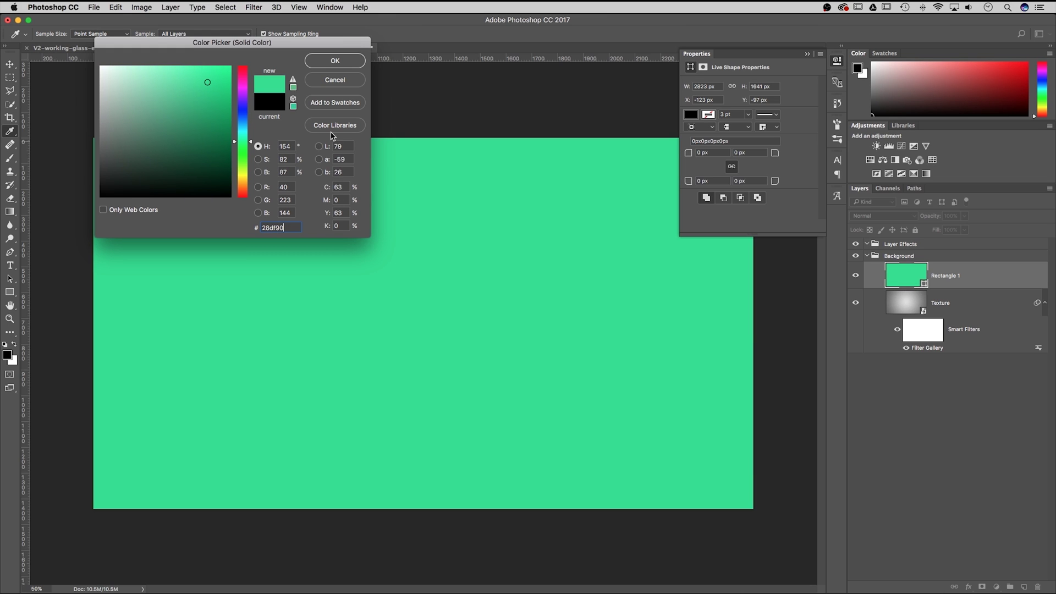
{"action": "left_click", "coordinate": [339, 61]}
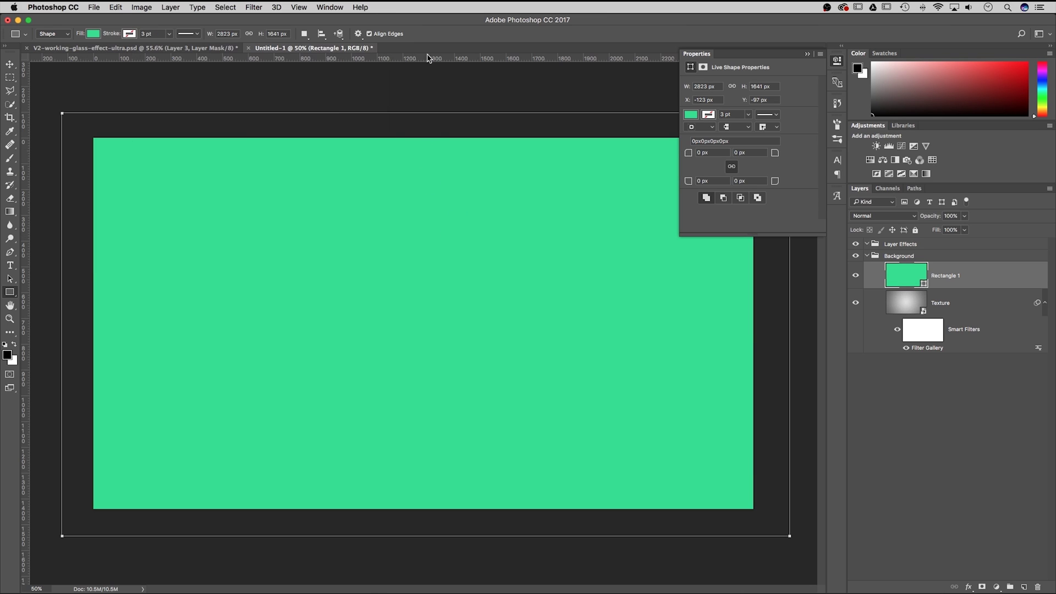
{"action": "left_click", "coordinate": [807, 54]}
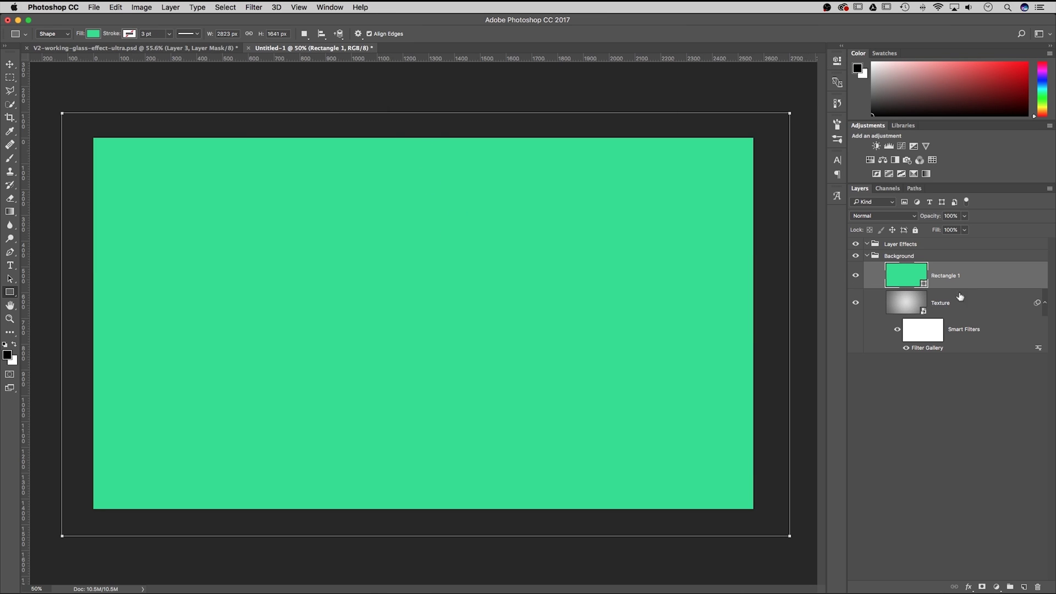
Move Rectangle 1 below Texture, blend Texture over it, and collapse the filters and Background group.
{"action": "left_click_drag", "start_coordinate": [970, 276], "coordinate": [962, 352]}
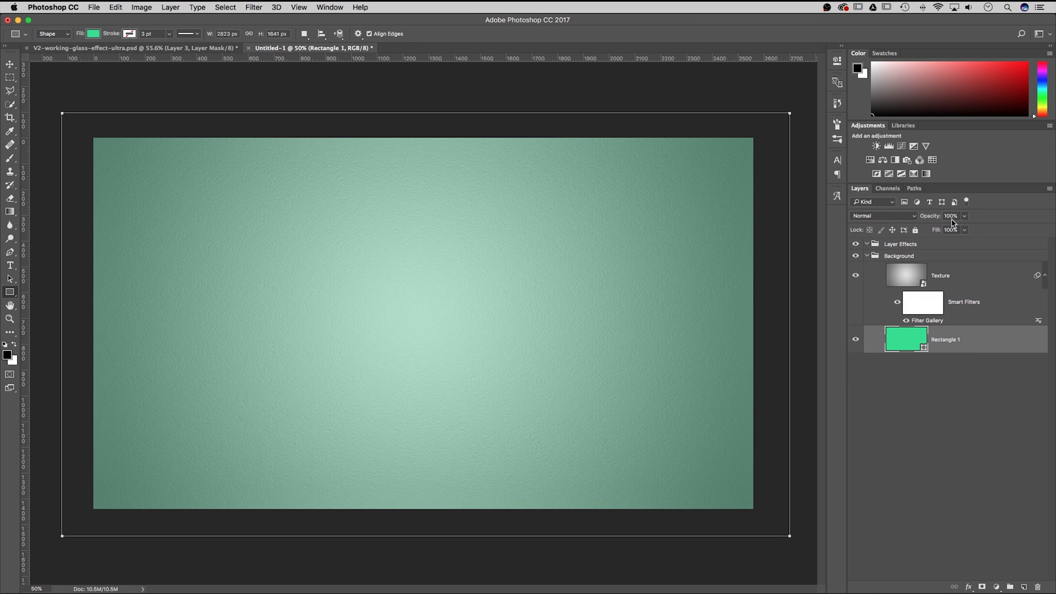
{"action": "left_click", "coordinate": [952, 281]}
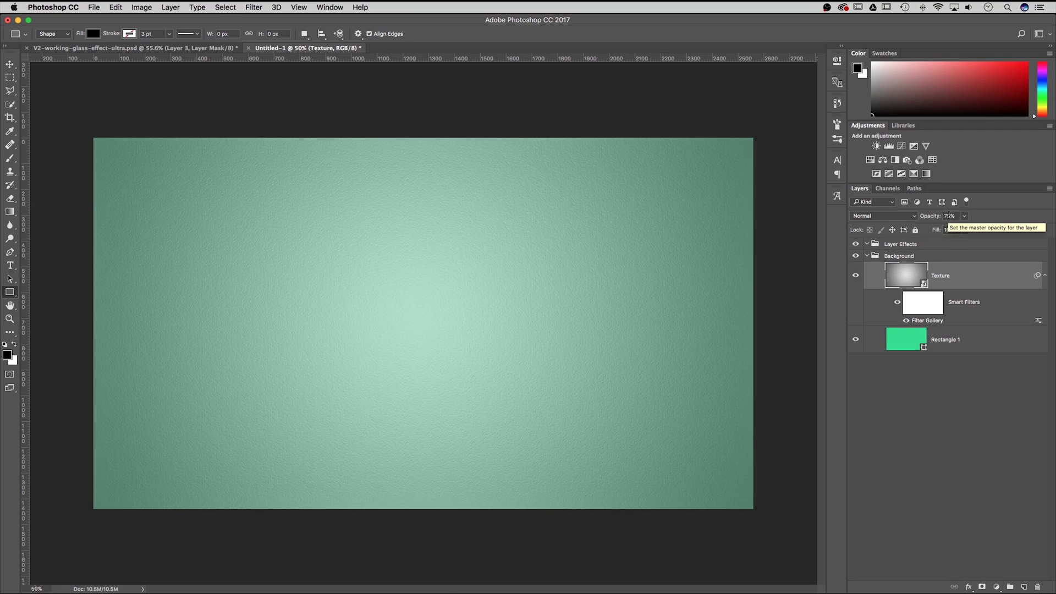
{"action": "left_click", "coordinate": [906, 218]}
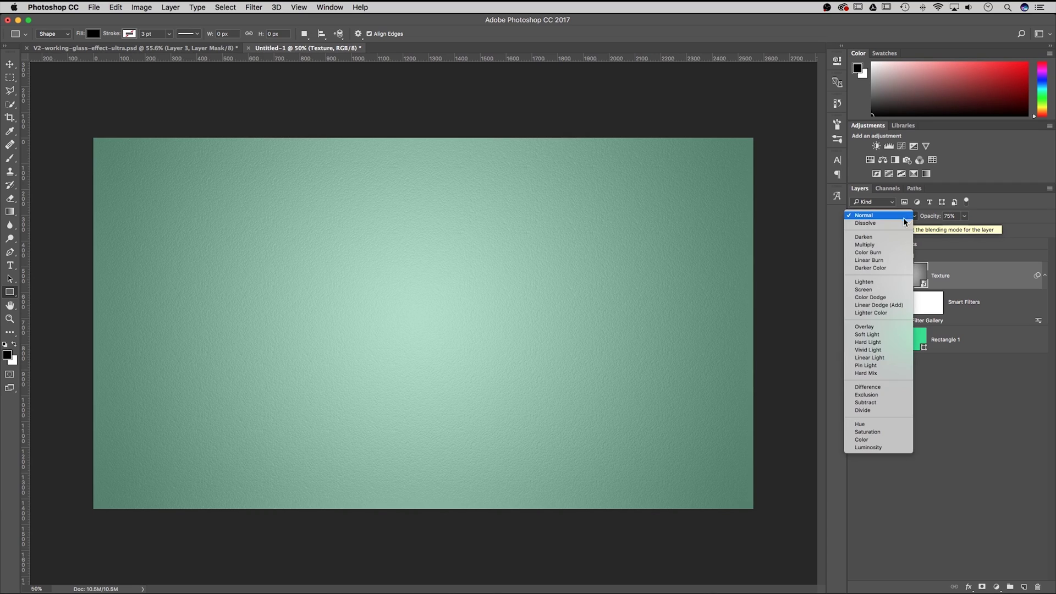
{"action": "left_click", "coordinate": [890, 259]}
{"action": "left_click", "coordinate": [981, 345]}
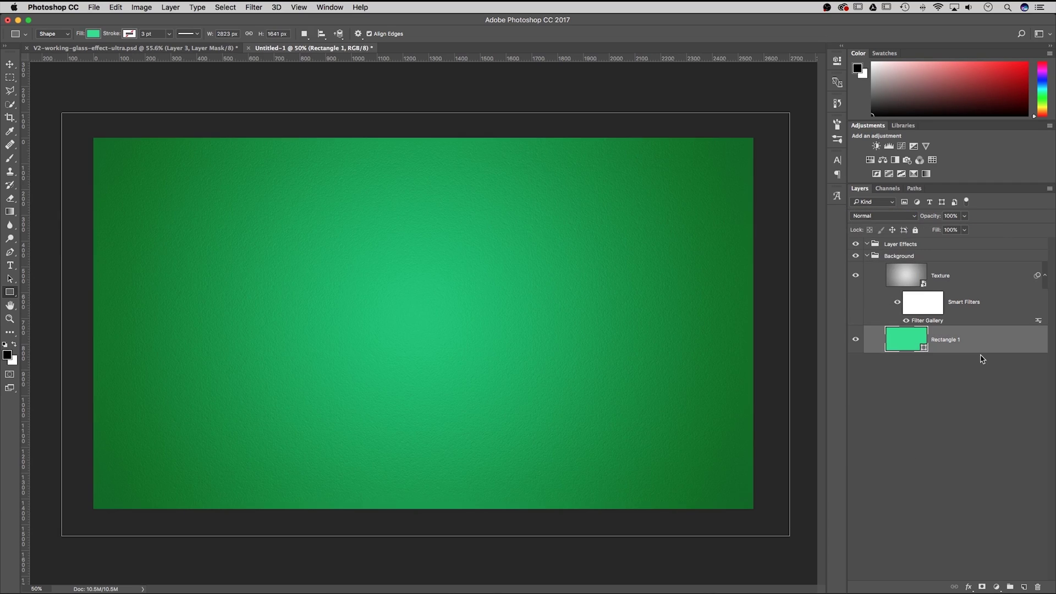
{"action": "left_click", "coordinate": [1045, 277]}
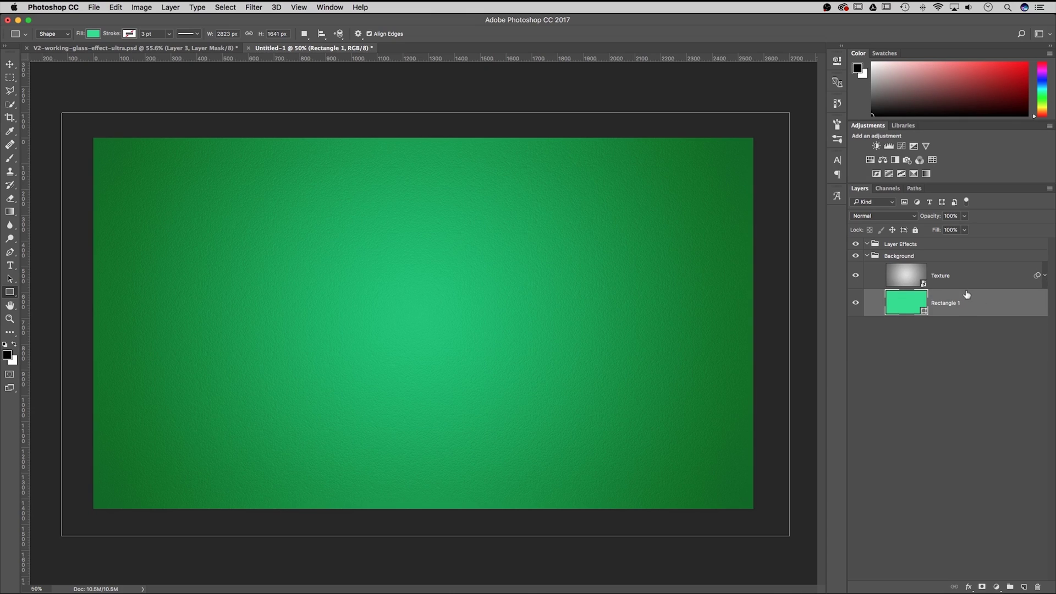
{"action": "left_click", "coordinate": [868, 257]}
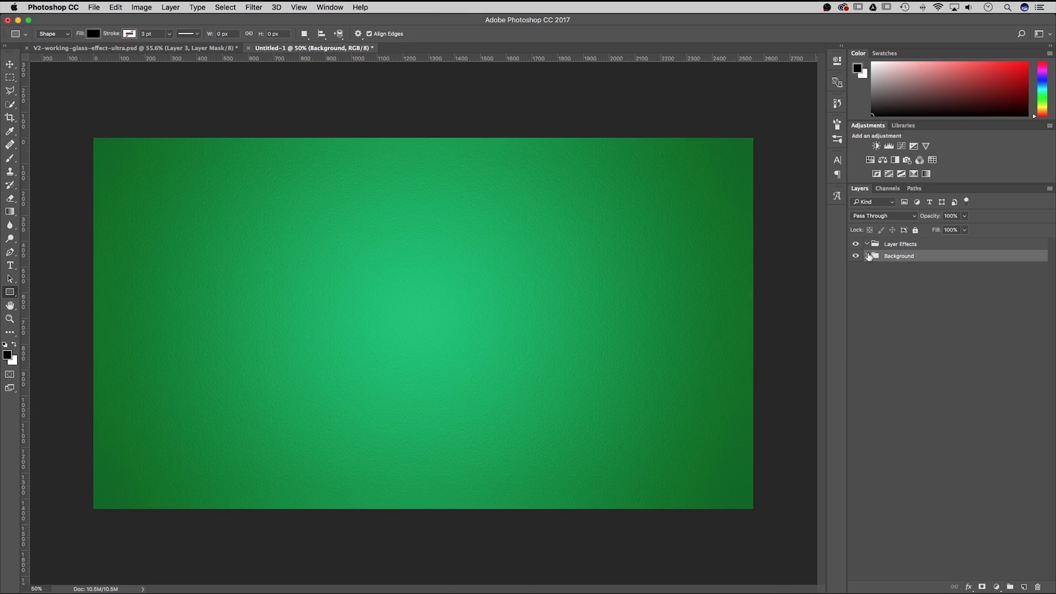
Create a new group named 'Artwork' and nest it inside the Layer Effects group.
{"action": "left_click", "coordinate": [903, 246]}
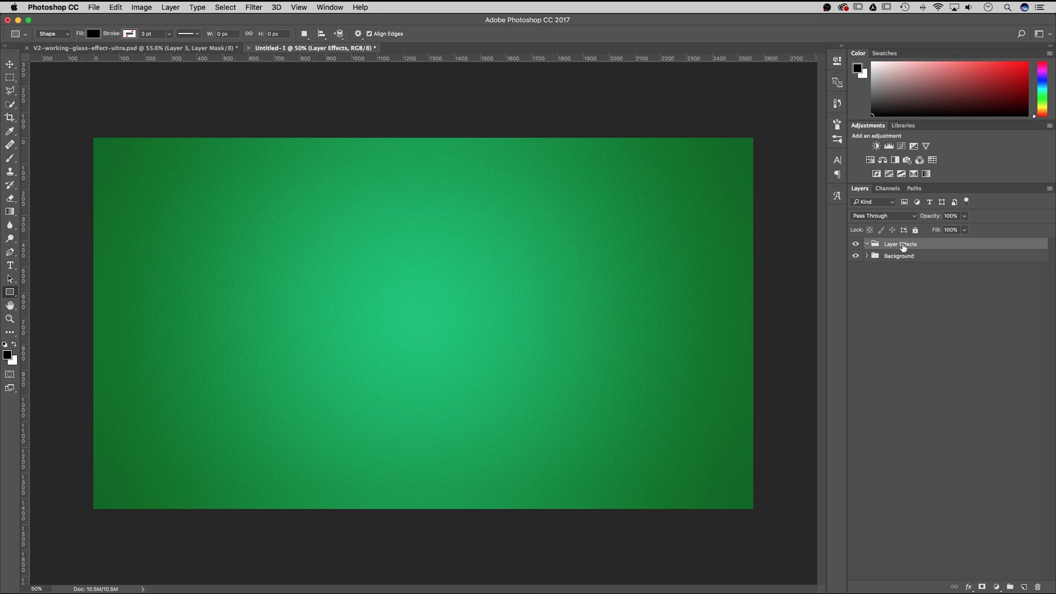
{"action": "left_click", "coordinate": [1011, 587]}
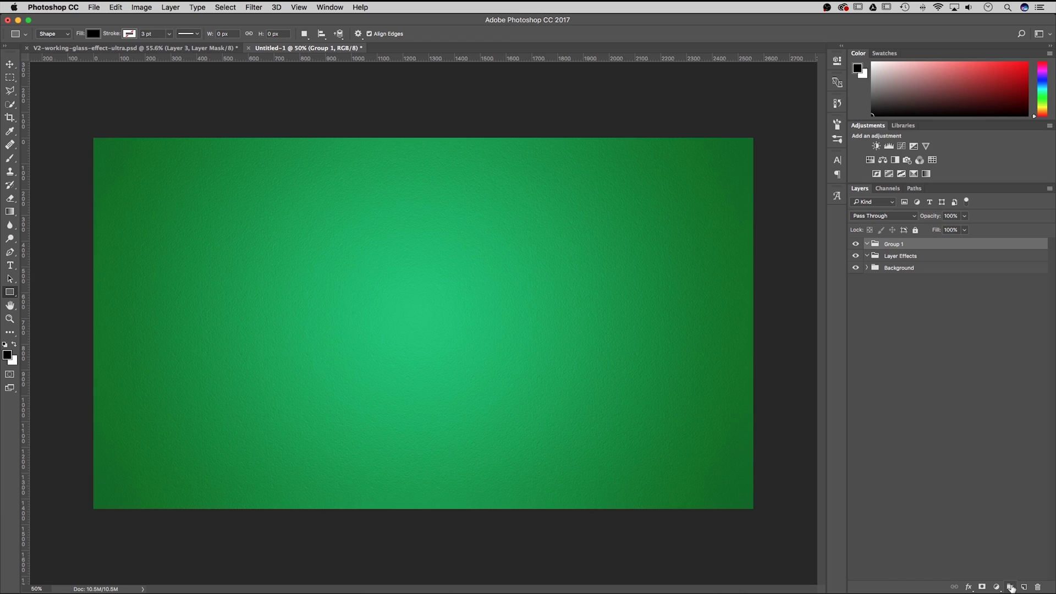
{"action": "double_click", "coordinate": [893, 245]}
{"action": "type", "text": "Artwork"}
{"action": "key", "text": "Return"}
{"action": "left_click_drag", "start_coordinate": [896, 247], "coordinate": [899, 258]}
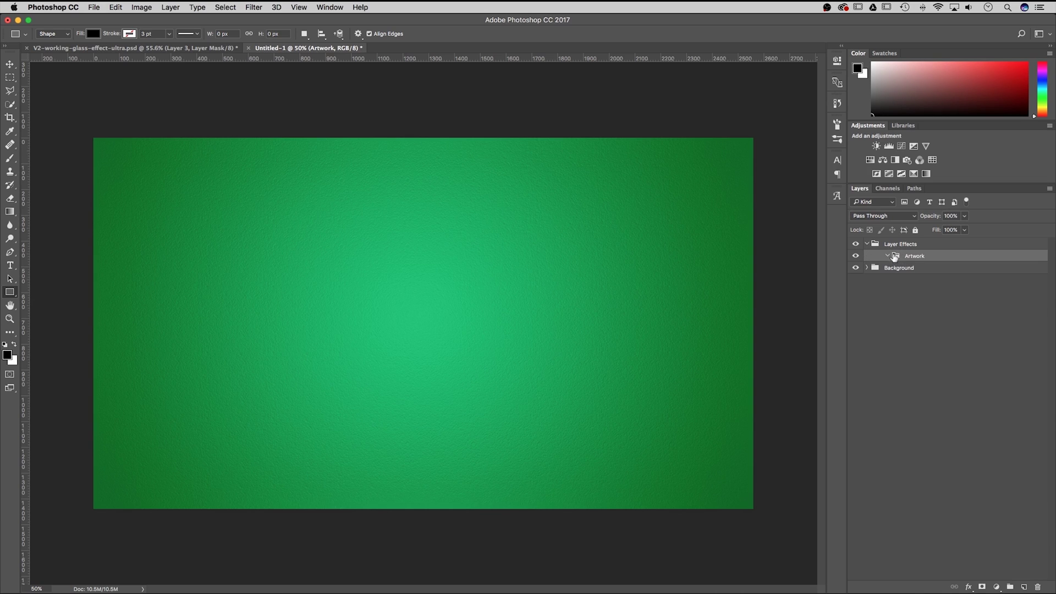
{"action": "left_click", "coordinate": [897, 245]}
{"action": "left_click", "coordinate": [914, 257]}
Add a new text layer reading 'GLASS' on the canvas.
{"action": "left_click", "coordinate": [9, 266]}
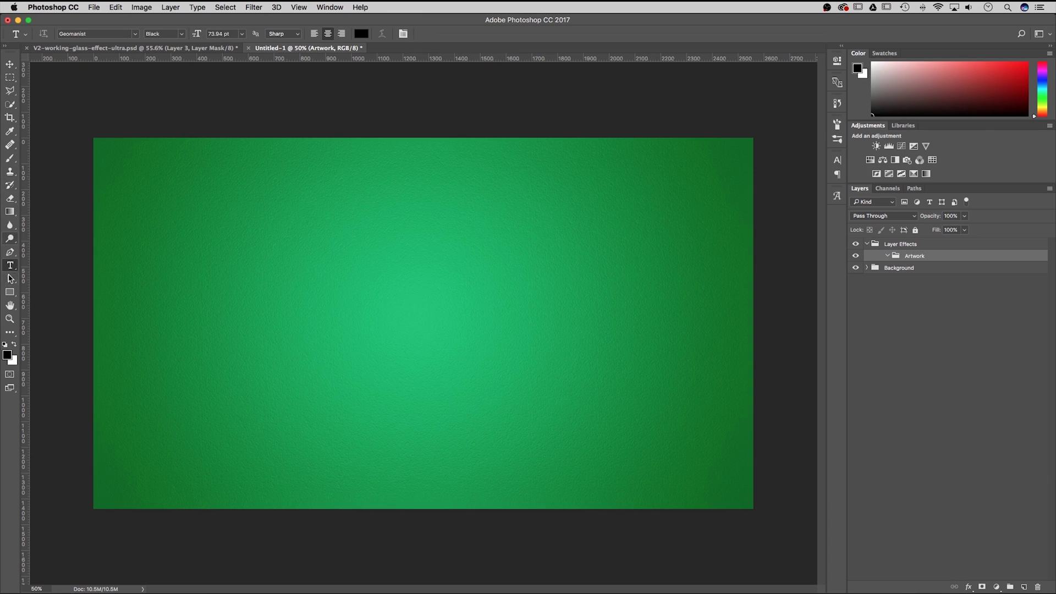
{"action": "left_click", "coordinate": [324, 282]}
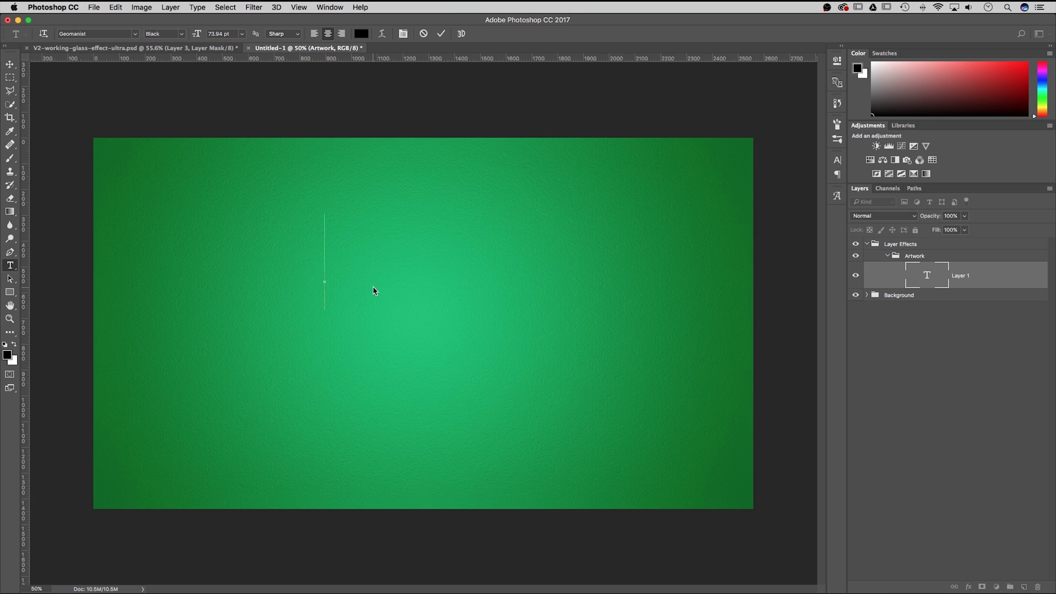
{"action": "type", "text": "GLASS"}
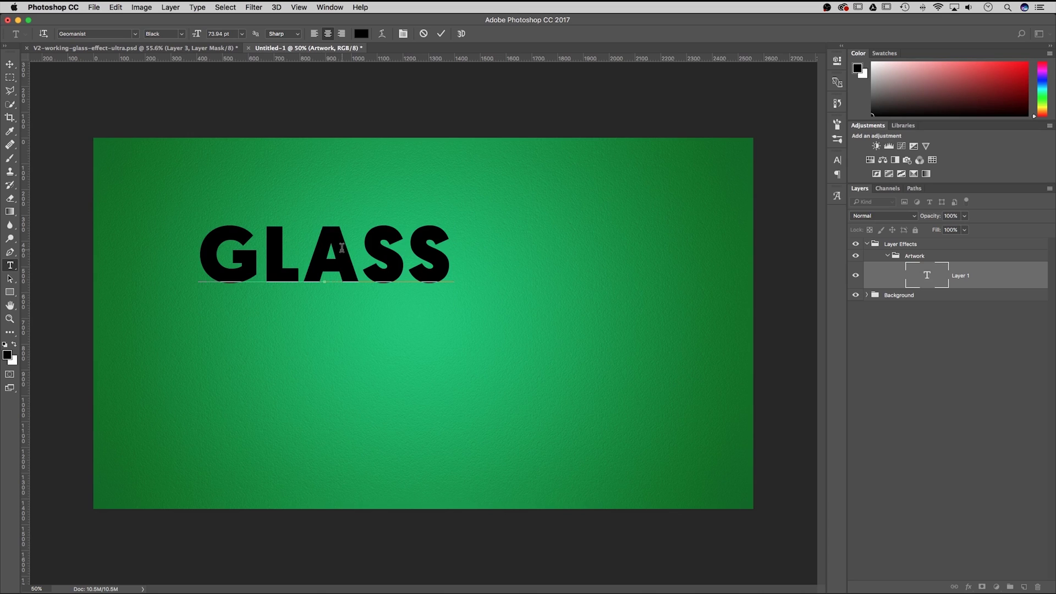
{"action": "key", "text": "super+Return"}
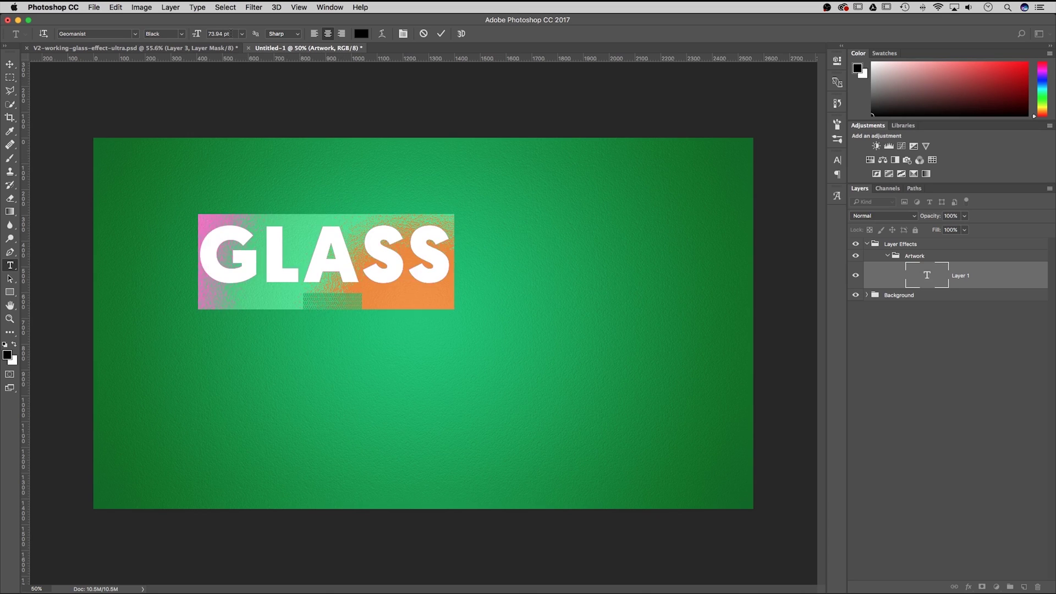
Set the GLASS text to 125 pt and colour it white (#ffffff).
{"action": "left_click", "coordinate": [232, 34]}
{"action": "type", "text": "125"}
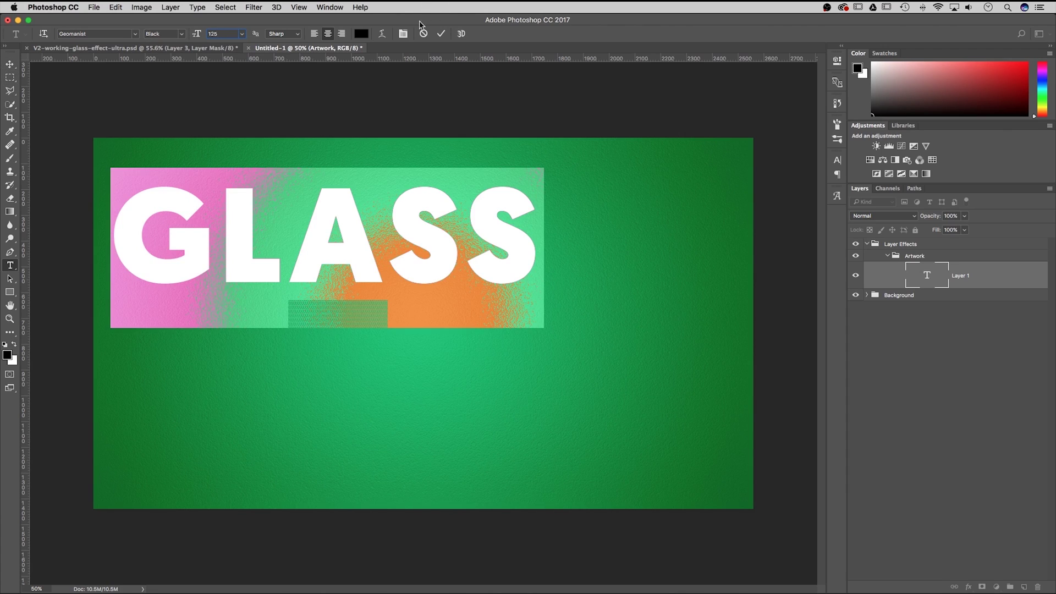
{"action": "left_click", "coordinate": [364, 37]}
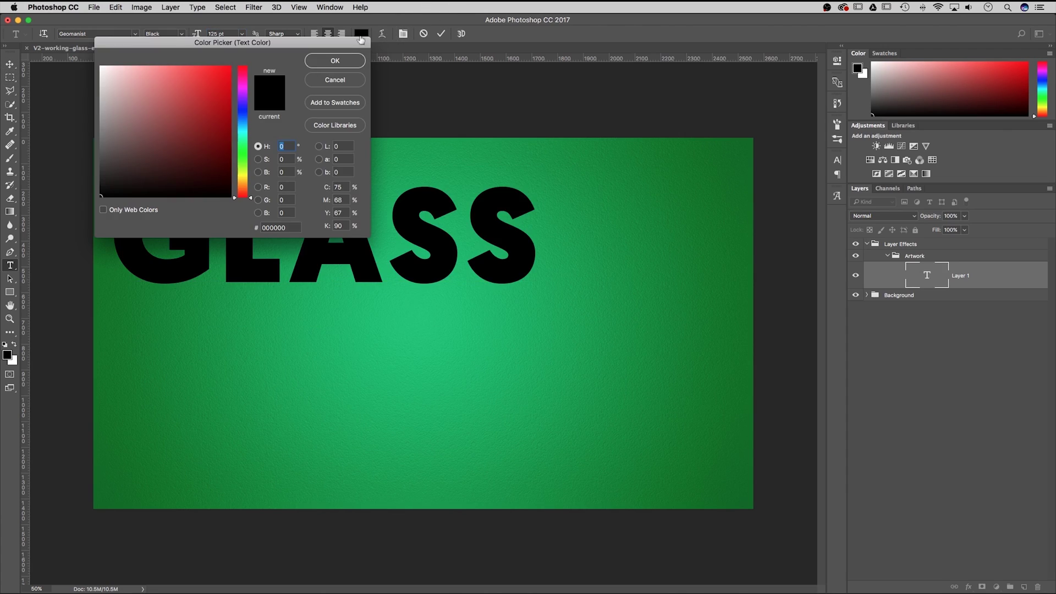
{"action": "left_click_drag", "start_coordinate": [161, 108], "coordinate": [88, 54]}
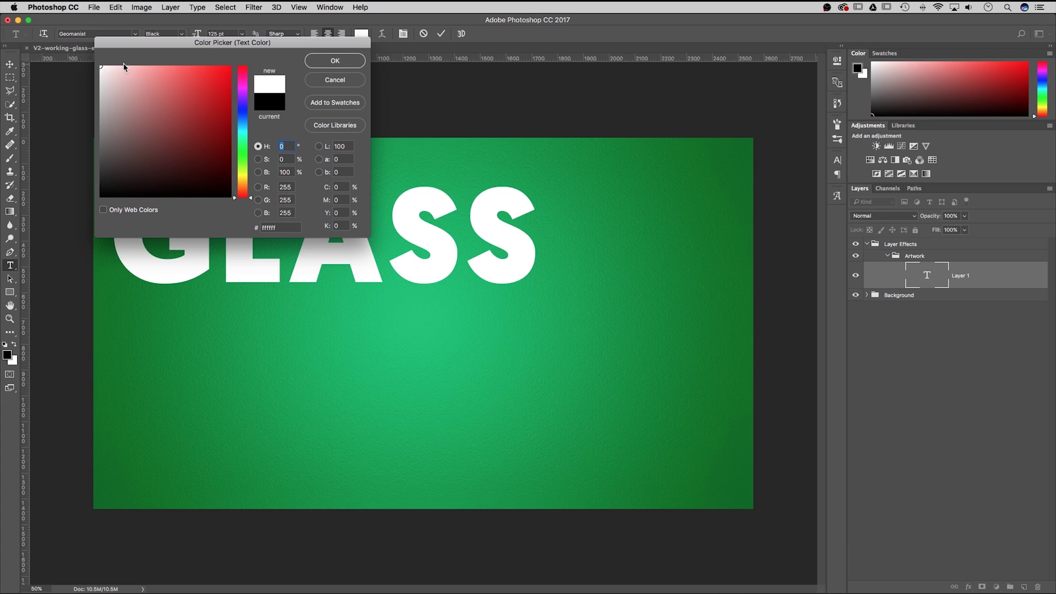
{"action": "left_click", "coordinate": [336, 62]}
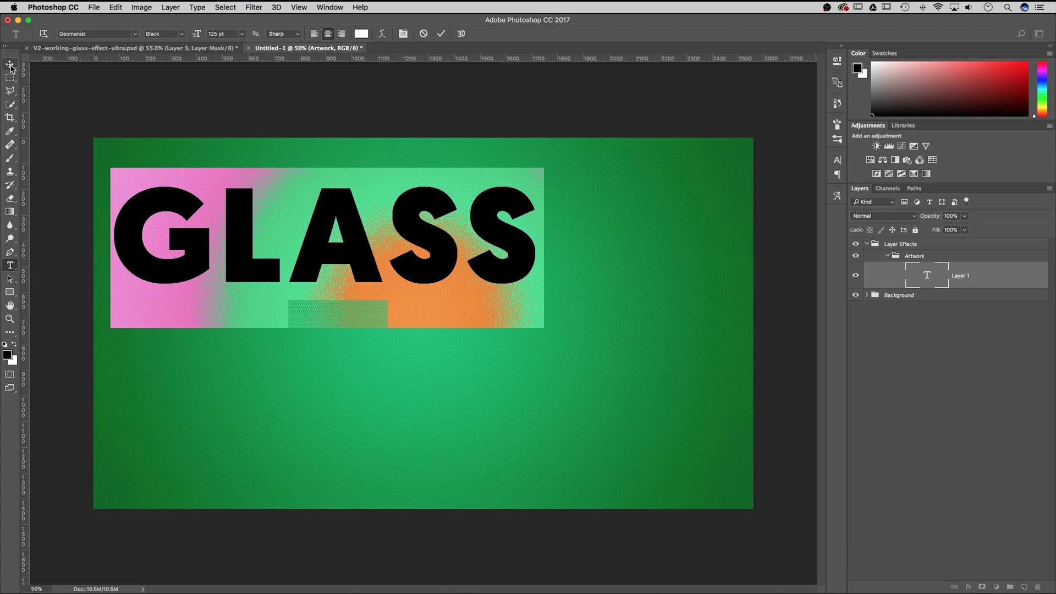
Centre the GLASS text vertically and horizontally on the canvas, then clear the selection.
{"action": "left_click", "coordinate": [10, 66]}
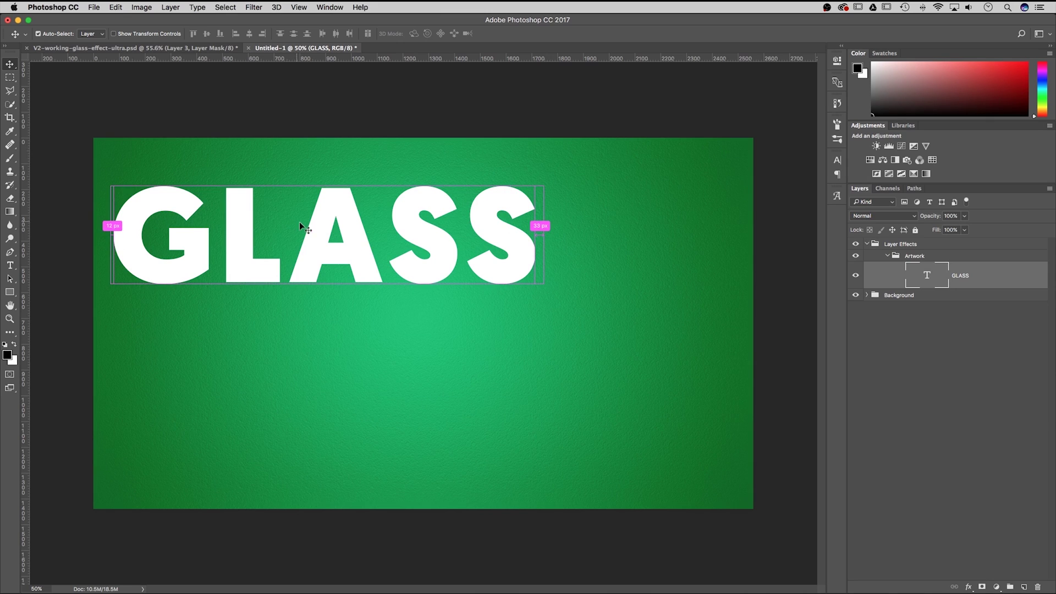
{"action": "key", "text": "super+a"}
{"action": "left_click", "coordinate": [228, 8]}
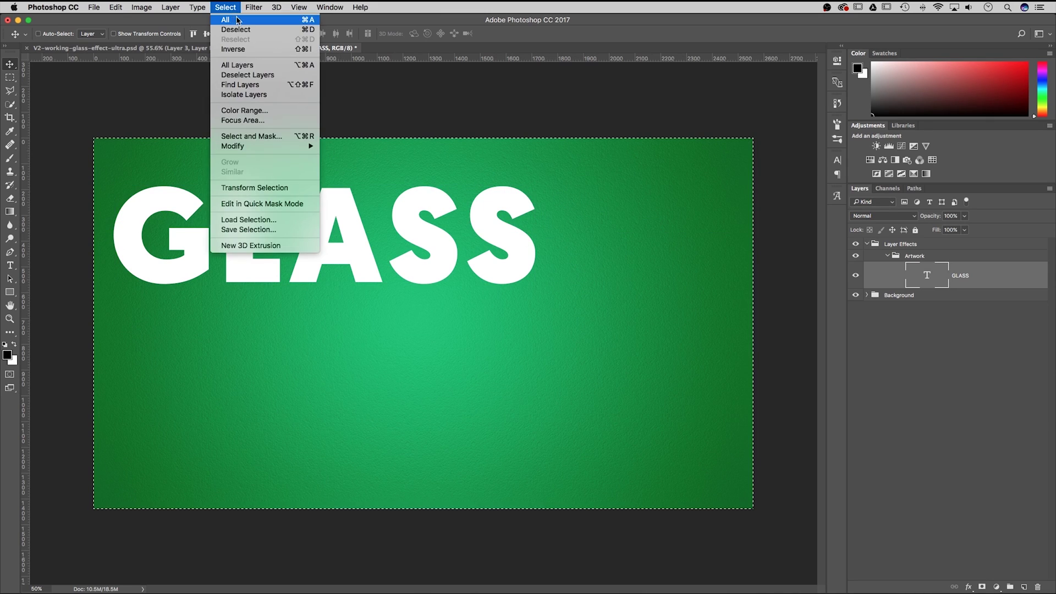
{"action": "left_click", "coordinate": [392, 146]}
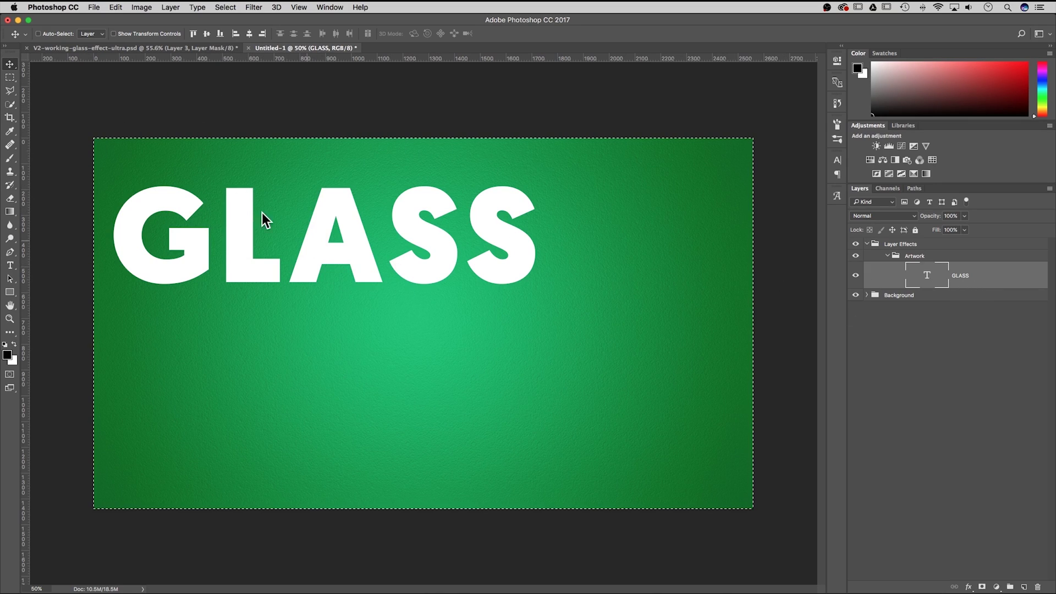
{"action": "left_click", "coordinate": [207, 34]}
{"action": "left_click", "coordinate": [249, 33]}
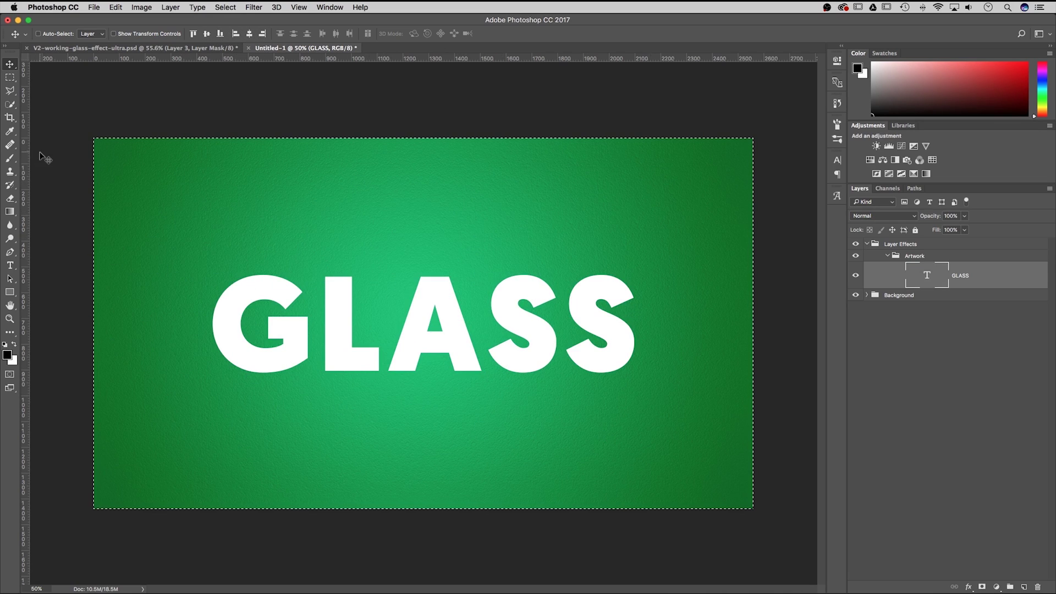
{"action": "left_click", "coordinate": [225, 7]}
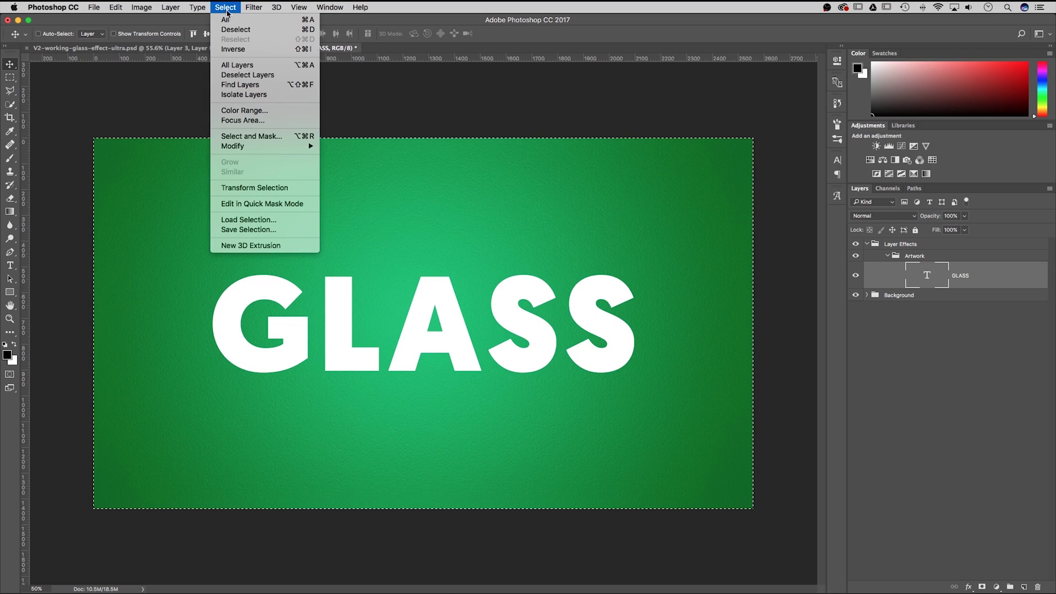
{"action": "left_click", "coordinate": [229, 20]}
{"action": "key", "text": "super+d"}
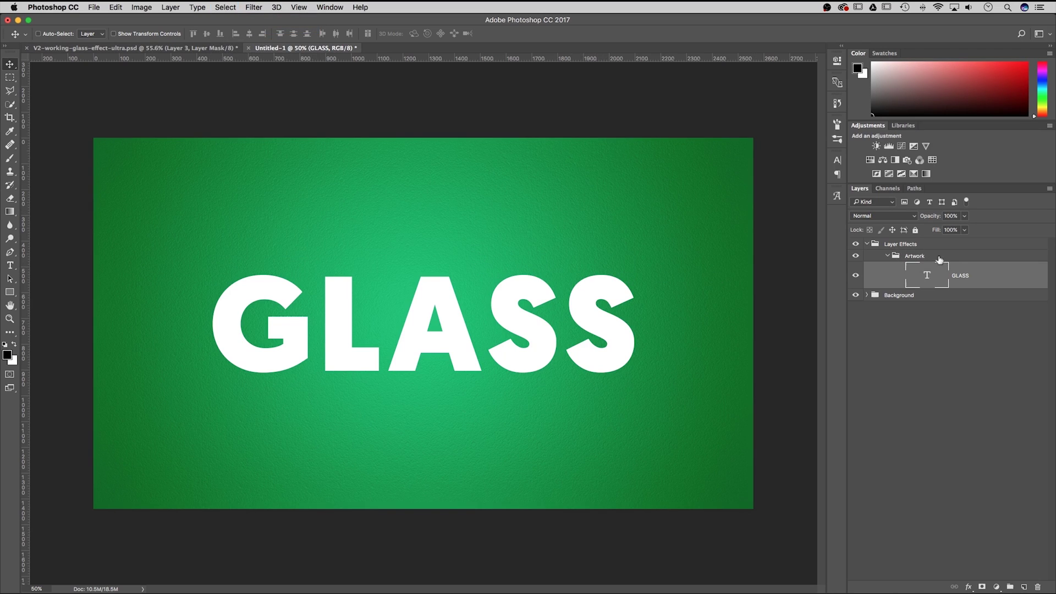
Check the GLASS text layer inside Artwork, ending with the Layer Effects group selected.
{"action": "left_click", "coordinate": [918, 246]}
{"action": "left_click", "coordinate": [917, 257]}
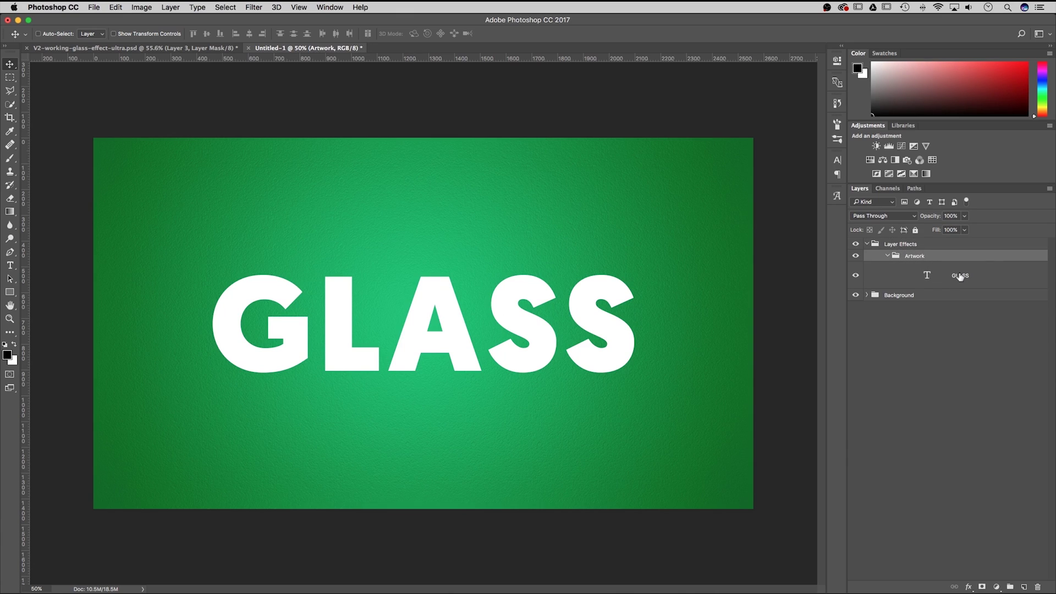
{"action": "left_click", "coordinate": [943, 277]}
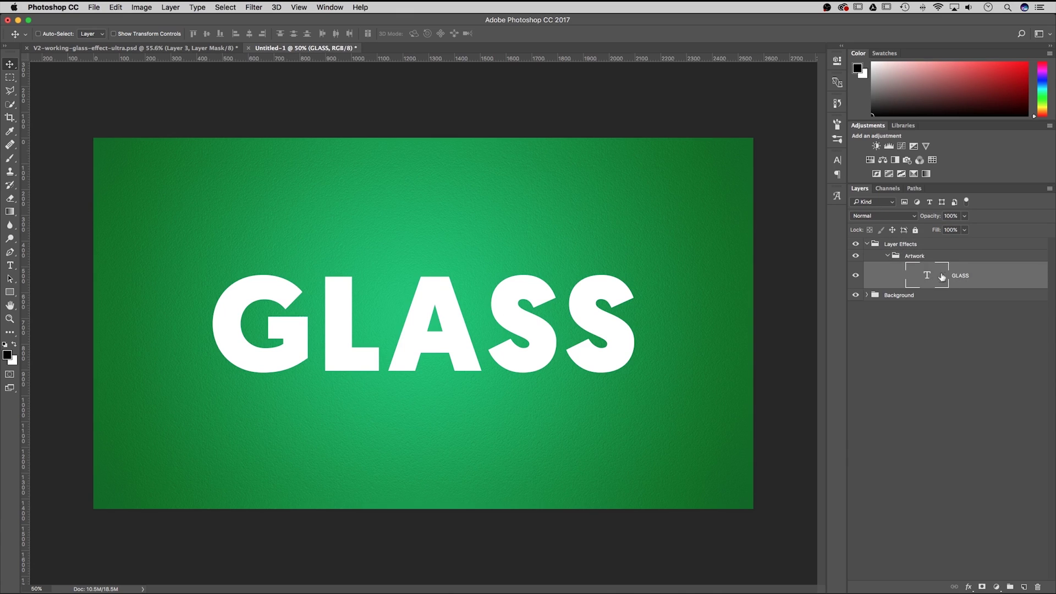
{"action": "left_click", "coordinate": [910, 247]}
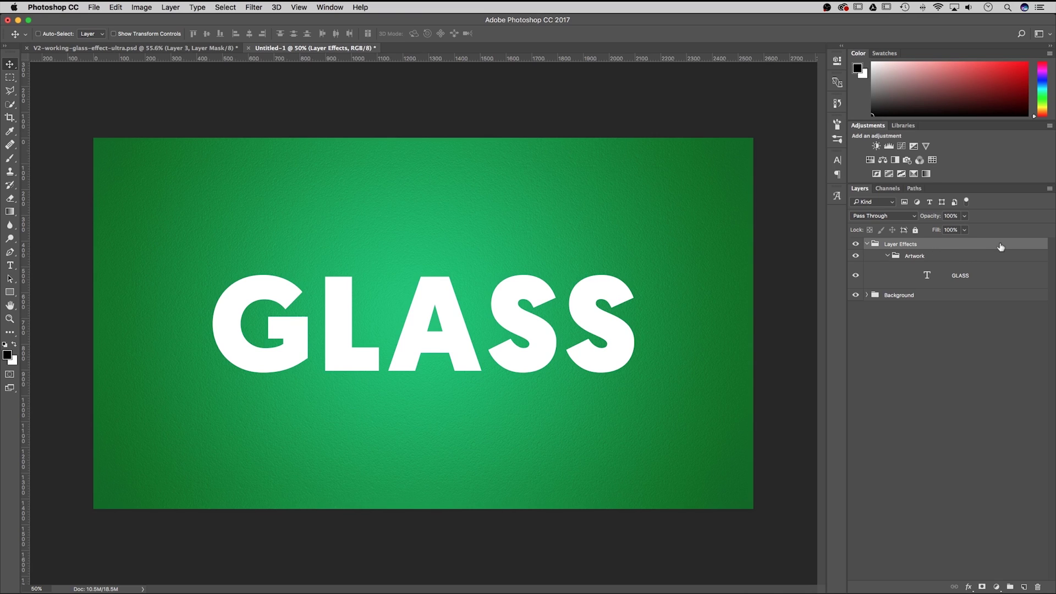
Enable Bevel & Emboss on Layer Effects with depth 175, size 15 and anti-aliased cone gloss contour.
{"action": "double_click", "coordinate": [957, 246]}
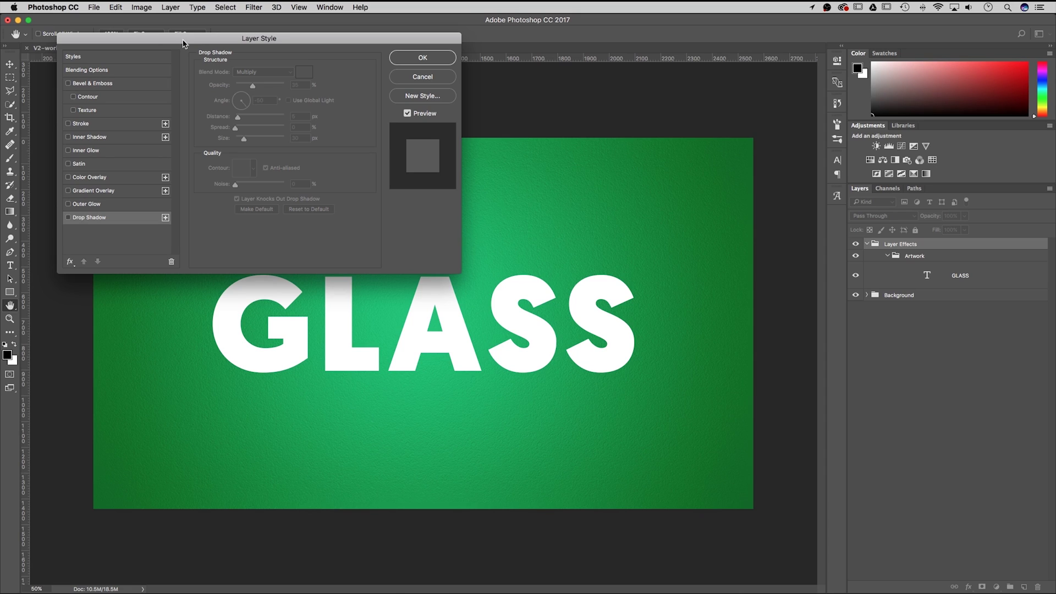
{"action": "left_click", "coordinate": [137, 85]}
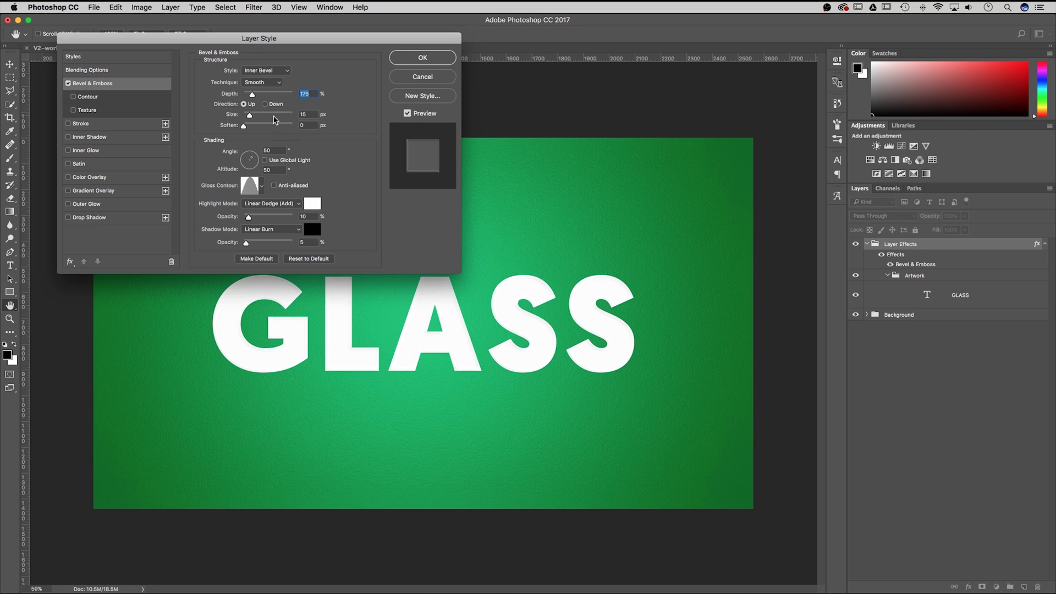
{"action": "key", "text": "Tab"}
{"action": "key", "text": "Tab"}
{"action": "left_click", "coordinate": [262, 191]}
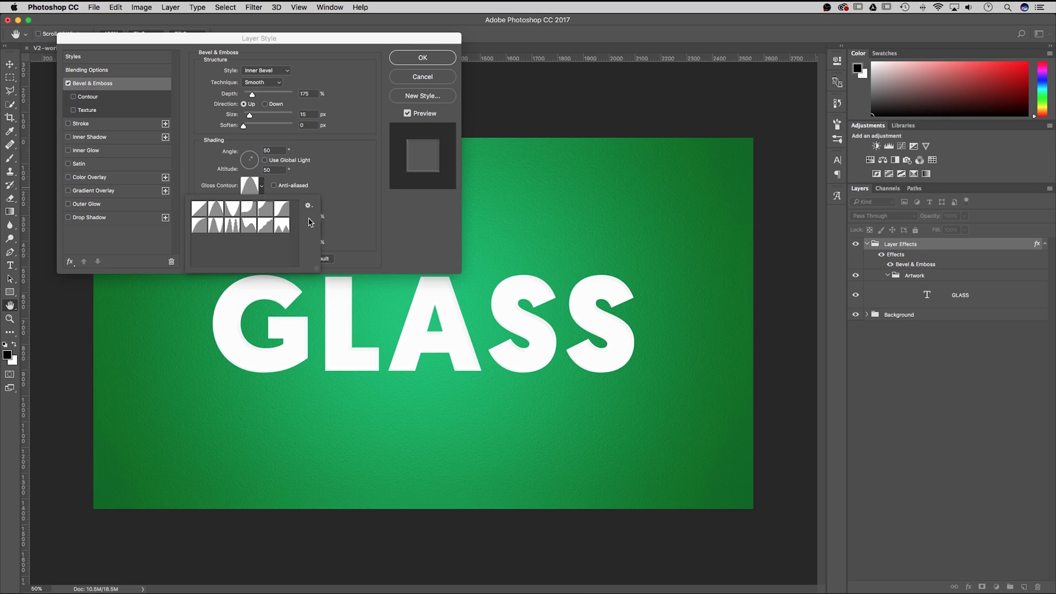
{"action": "left_click", "coordinate": [198, 209]}
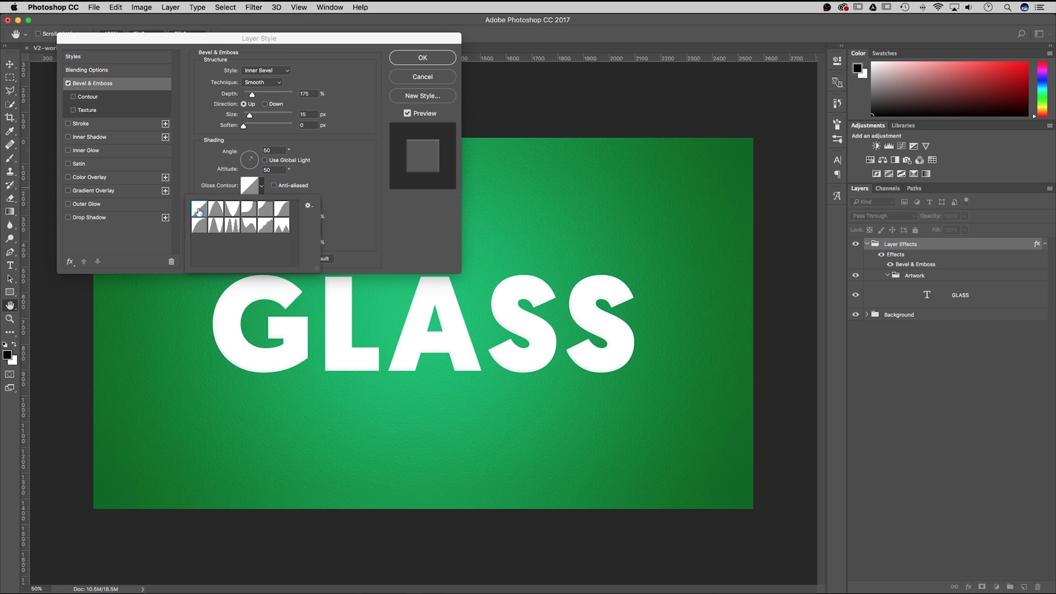
{"action": "left_click", "coordinate": [214, 211]}
{"action": "left_click", "coordinate": [350, 177]}
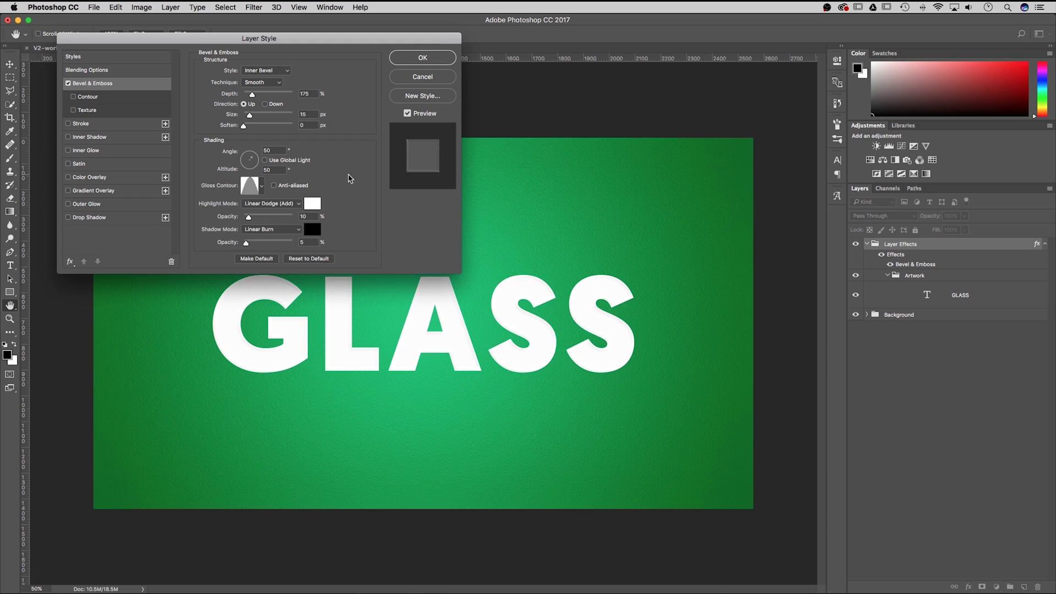
{"action": "left_click", "coordinate": [274, 186]}
Keep Linear Dodge highlights and black Linear Burn bevel shadows, then add an Inner Shadow.
{"action": "left_click", "coordinate": [267, 204]}
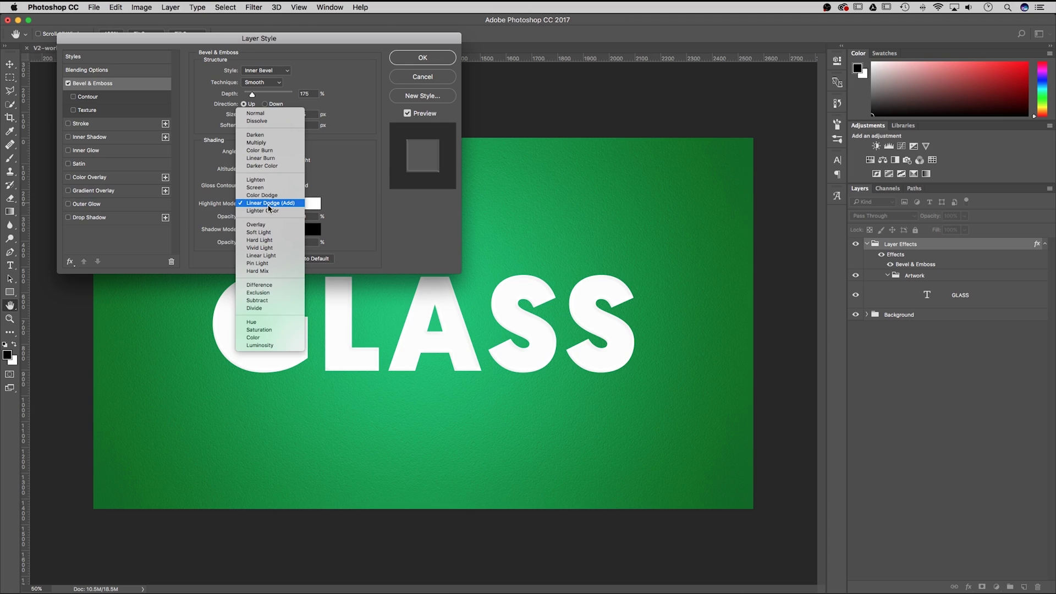
{"action": "left_click", "coordinate": [269, 204]}
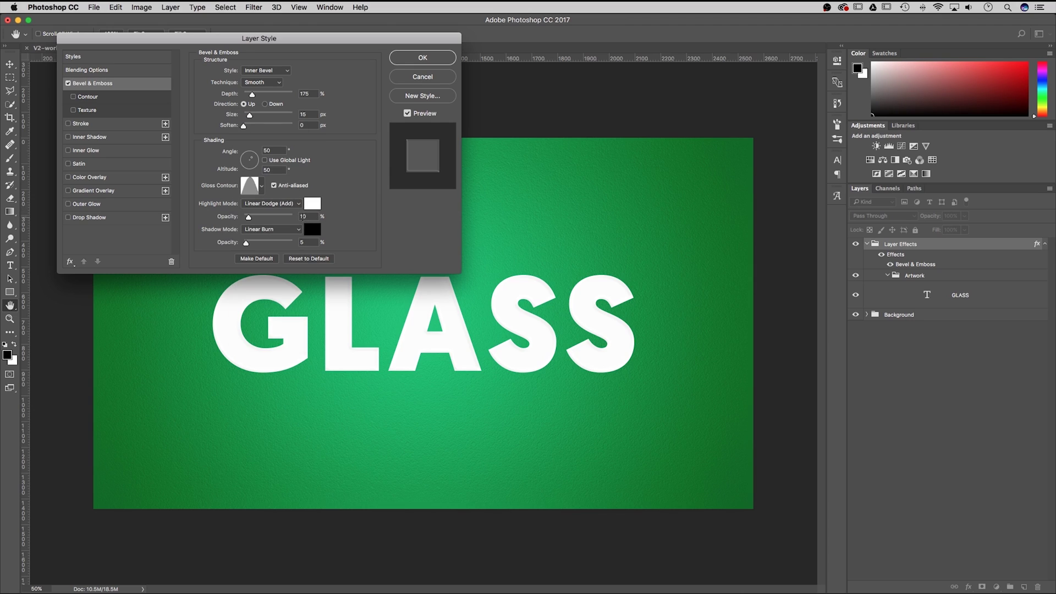
{"action": "left_click", "coordinate": [274, 231]}
{"action": "left_click", "coordinate": [274, 233]}
{"action": "left_click", "coordinate": [312, 203]}
{"action": "left_click", "coordinate": [327, 84]}
{"action": "left_click", "coordinate": [311, 230]}
{"action": "key", "text": "Return"}
{"action": "left_click", "coordinate": [159, 139]}
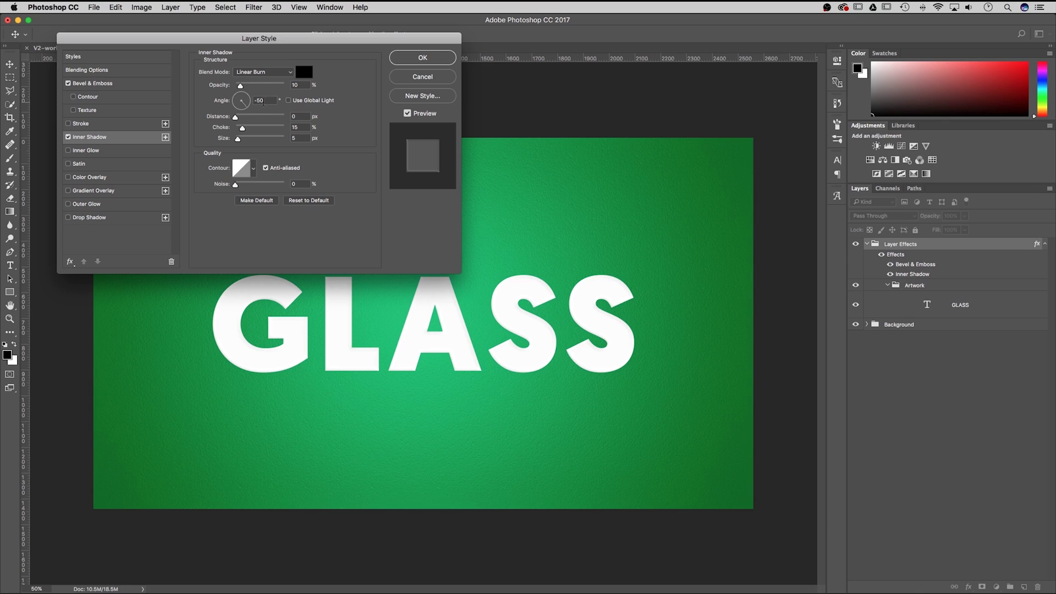
Set the Inner Shadow to -50° angle and 5 px size, then enable Drop Shadow.
{"action": "double_click", "coordinate": [261, 100]}
{"action": "double_click", "coordinate": [300, 138]}
{"action": "left_click", "coordinate": [132, 220]}
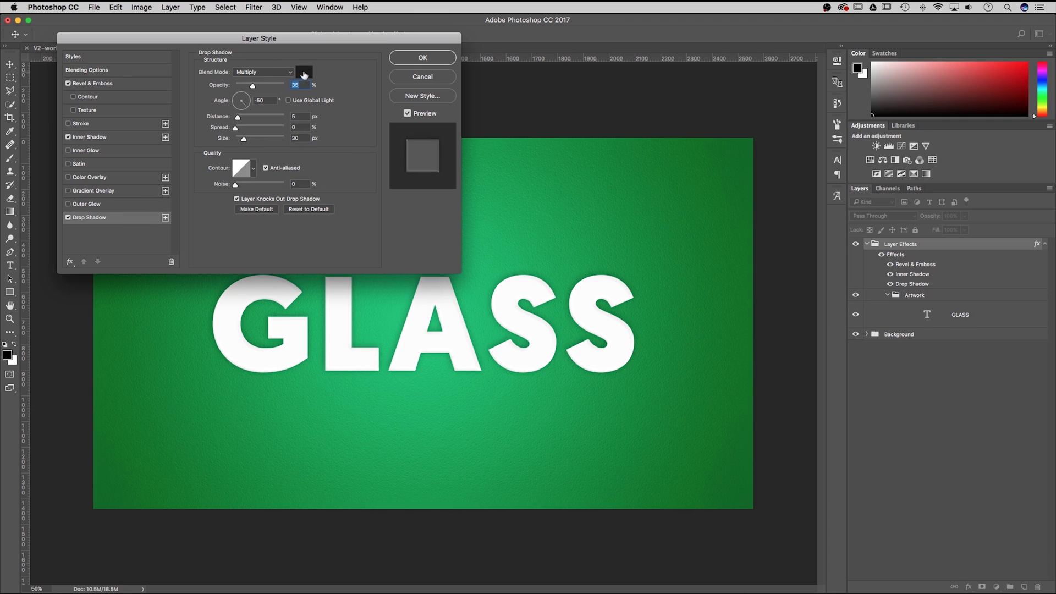
Make the drop shadow pure black (#000000) and anti-aliased, then add a second Drop Shadow.
{"action": "left_click", "coordinate": [306, 76]}
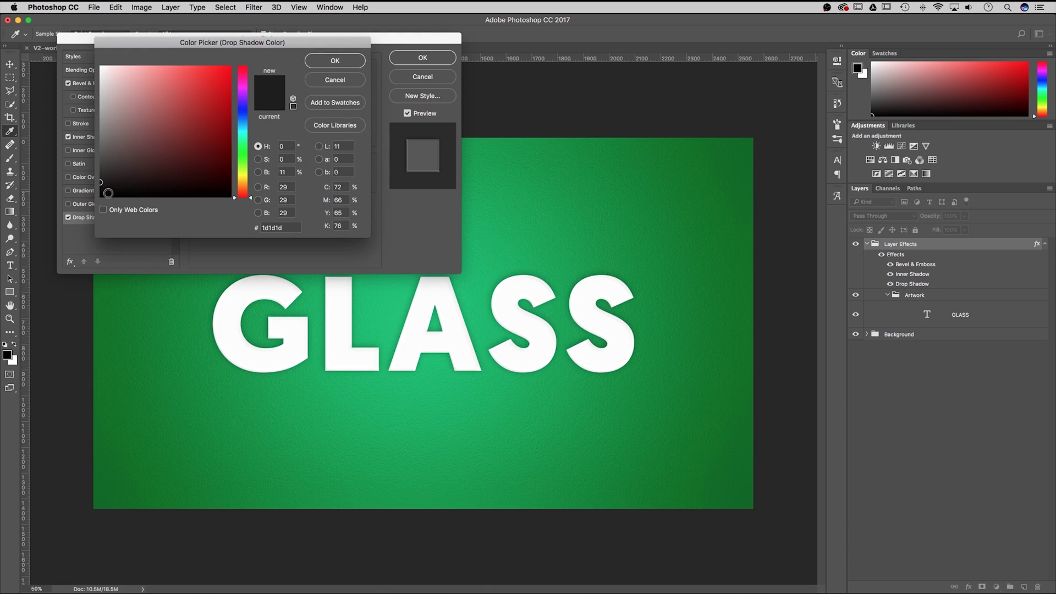
{"action": "left_click", "coordinate": [230, 70]}
{"action": "left_click_drag", "start_coordinate": [143, 181], "coordinate": [95, 205]}
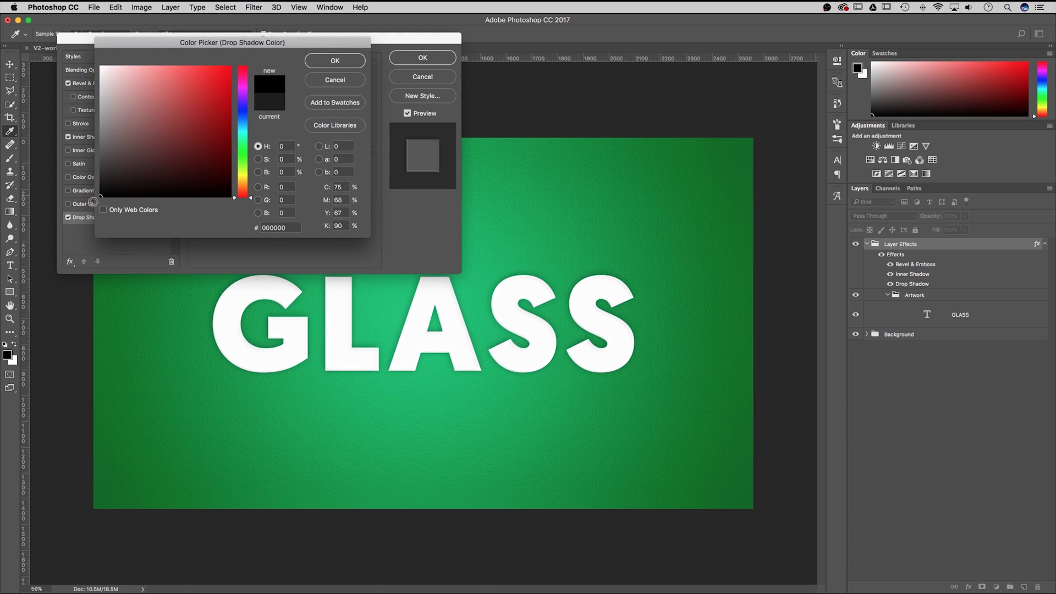
{"action": "left_click", "coordinate": [336, 61]}
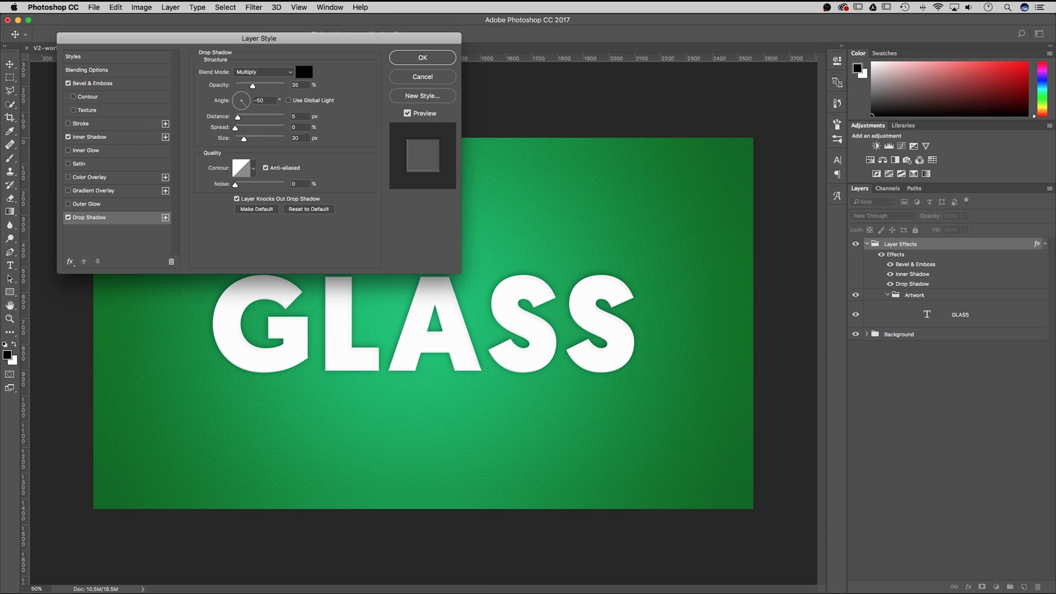
{"action": "left_click_drag", "start_coordinate": [302, 139], "coordinate": [290, 138]}
{"action": "left_click", "coordinate": [267, 167]}
{"action": "left_click", "coordinate": [70, 262]}
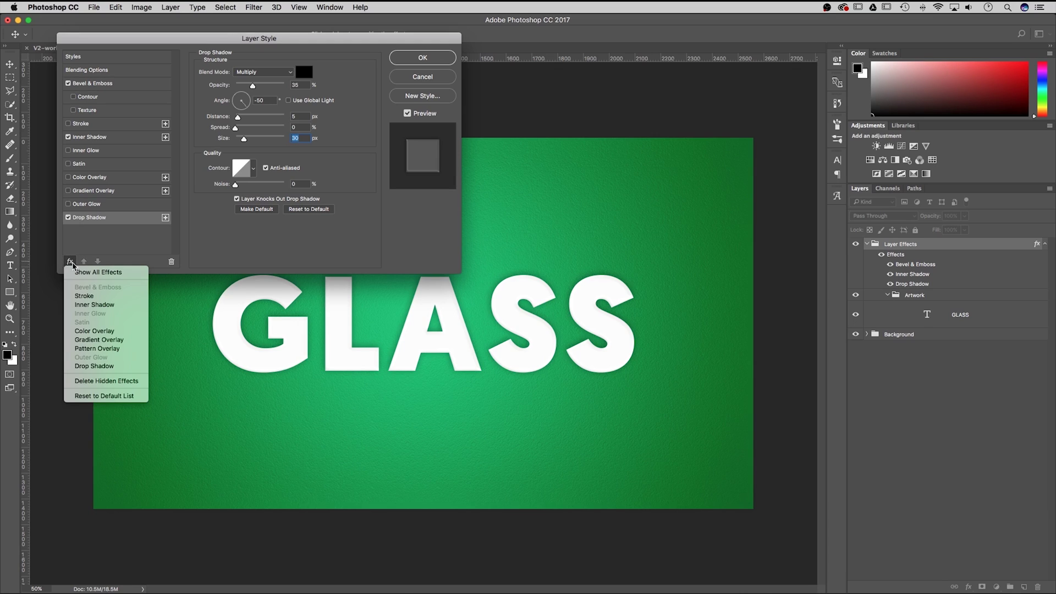
{"action": "left_click", "coordinate": [88, 366]}
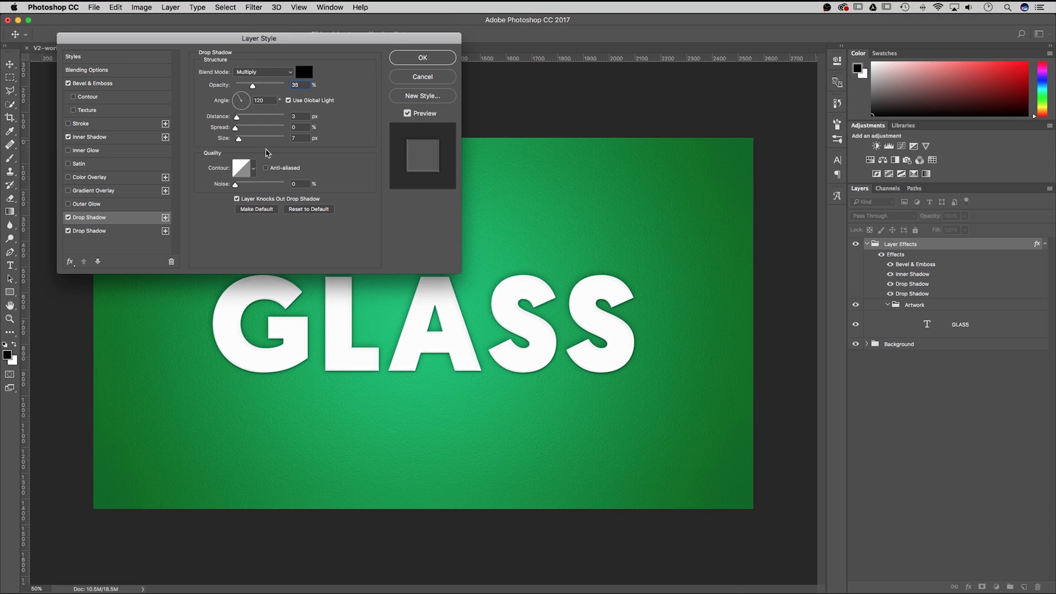
Set the second drop shadow to 50%, local -50° angle, 0 px distance, 10 px size, anti-aliased, and apply.
{"action": "left_click", "coordinate": [281, 72]}
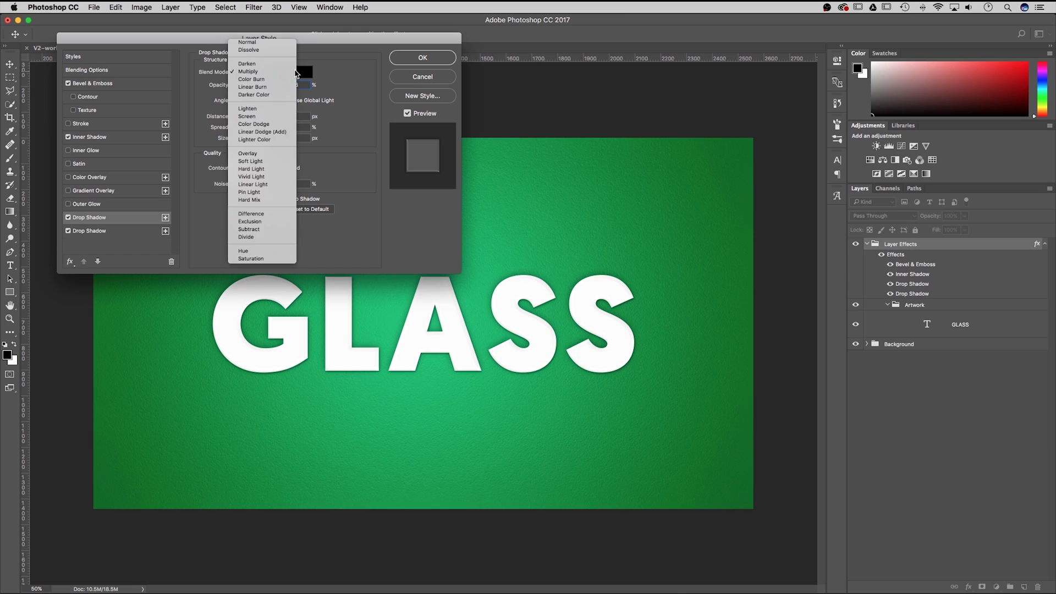
{"action": "left_click", "coordinate": [305, 72]}
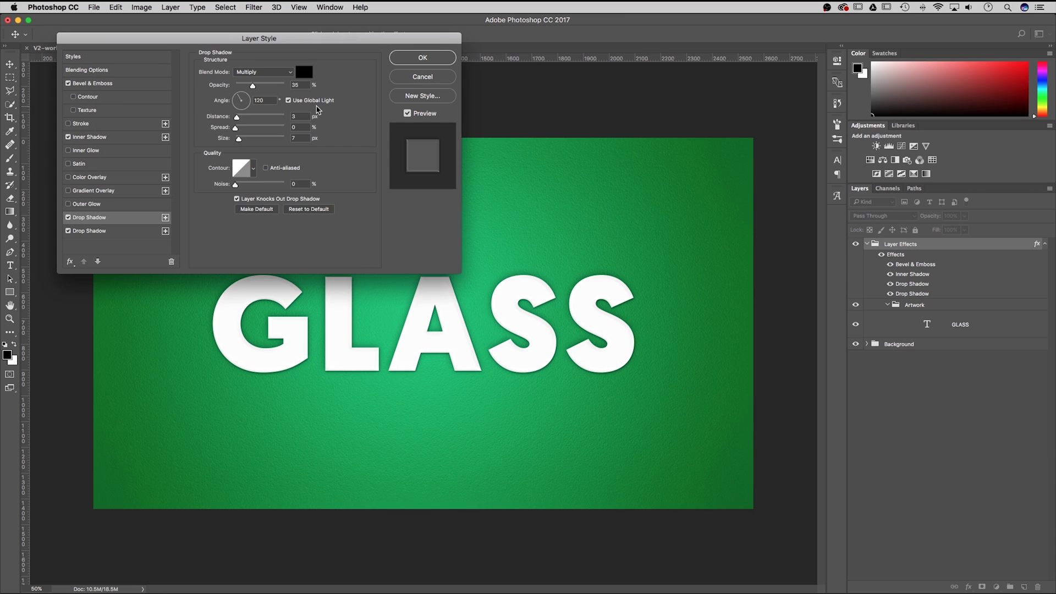
{"action": "key", "text": "Return"}
{"action": "double_click", "coordinate": [297, 85]}
{"action": "type", "text": "50"}
{"action": "left_click", "coordinate": [288, 100]}
{"action": "key", "text": "Tab"}
{"action": "type", "text": "-50"}
{"action": "type", "text": "0"}
{"action": "type", "text": "10"}
{"action": "left_click", "coordinate": [266, 168]}
{"action": "left_click", "coordinate": [414, 58]}
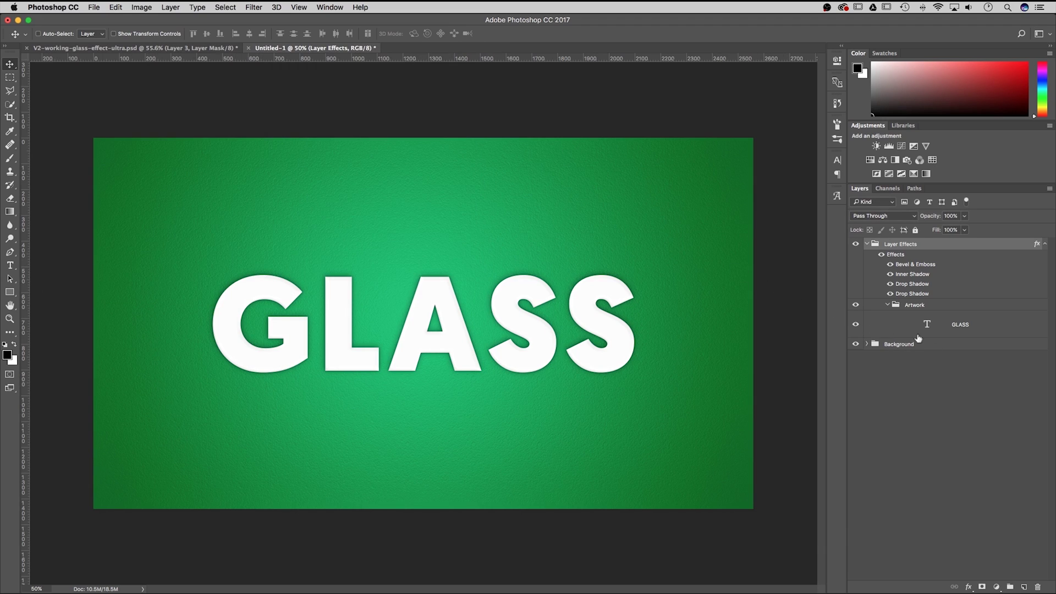
Set the GLASS text layer's blend mode to Linear Burn.
{"action": "left_click", "coordinate": [986, 324]}
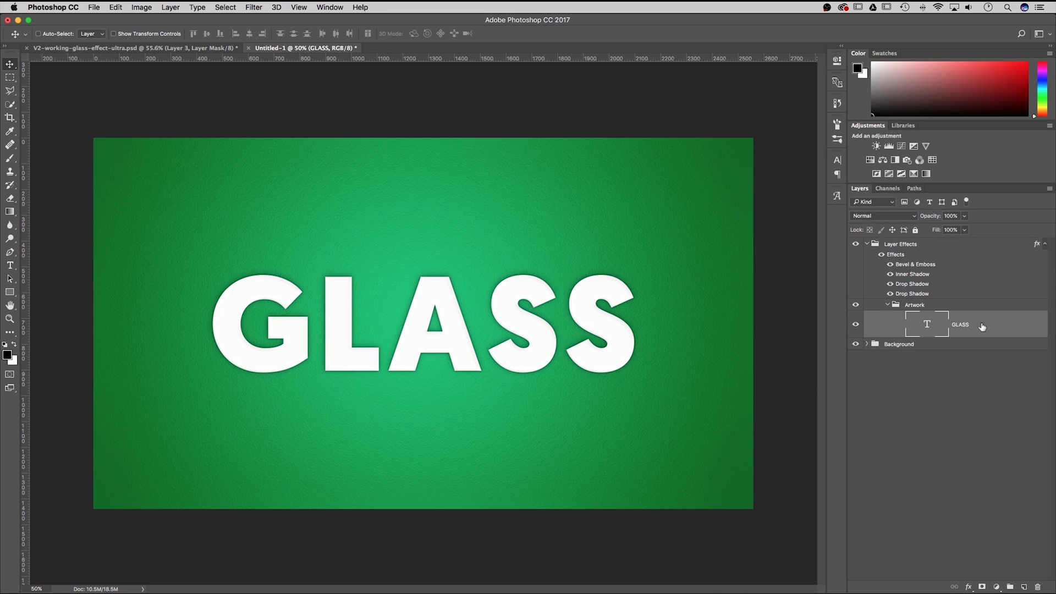
{"action": "left_click", "coordinate": [885, 219]}
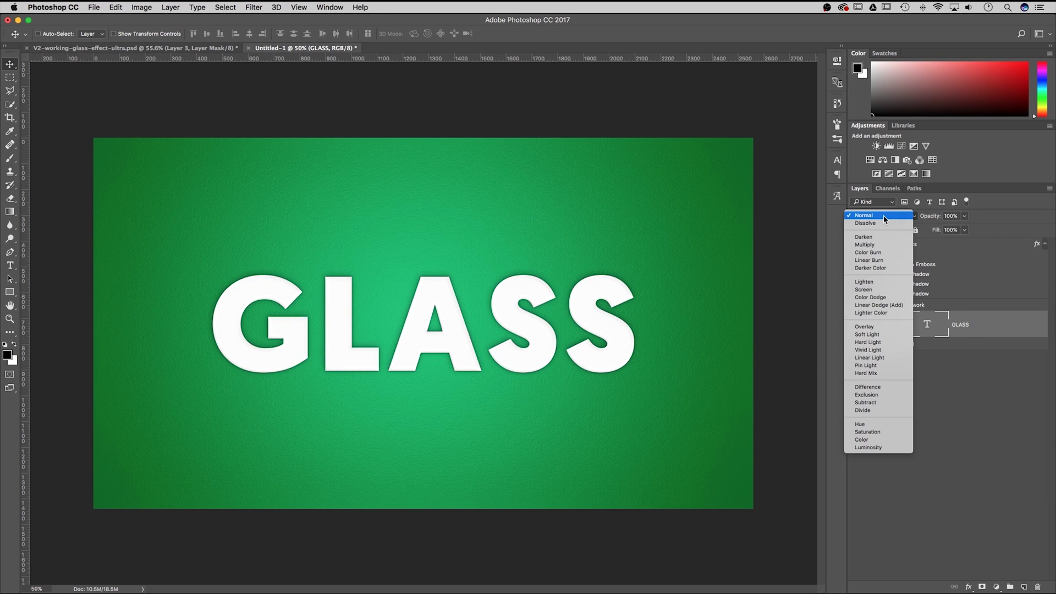
{"action": "left_click", "coordinate": [904, 259]}
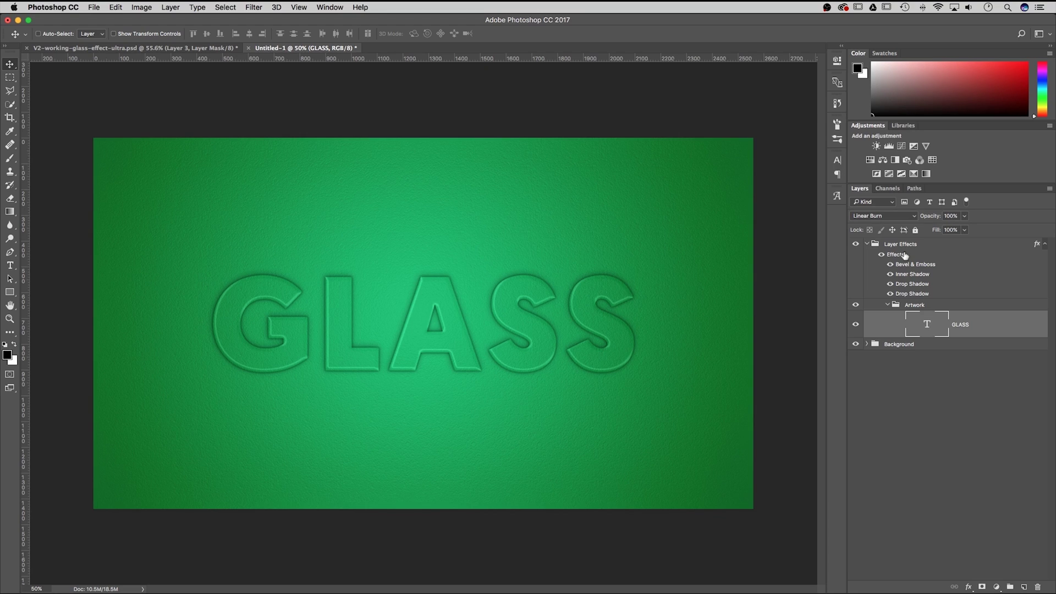
{"action": "left_click", "coordinate": [942, 309]}
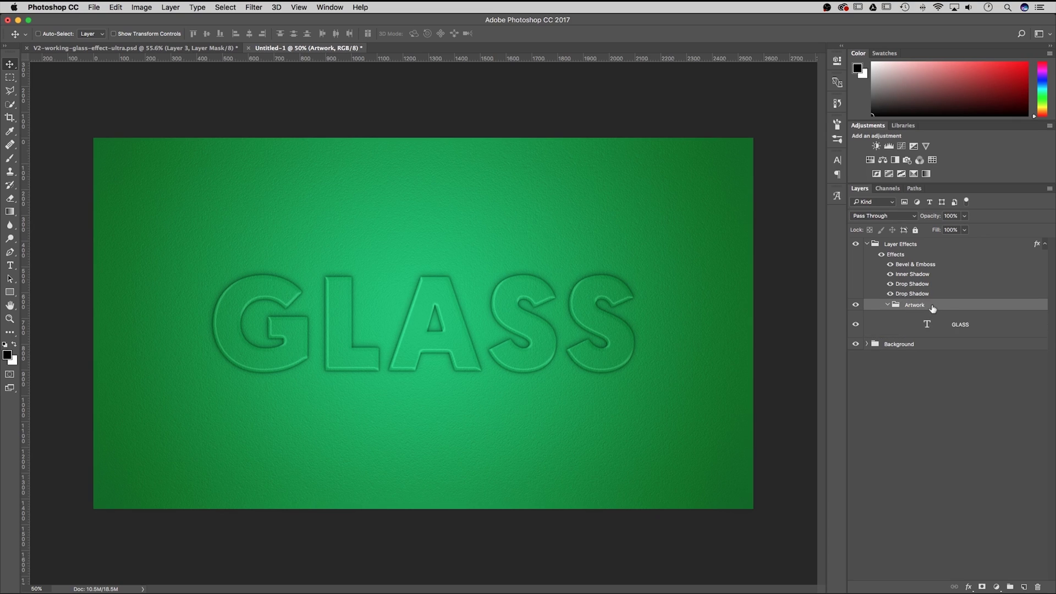
Open the Artwork group's Layer Style and enable Bevel & Emboss.
{"action": "double_click", "coordinate": [970, 306]}
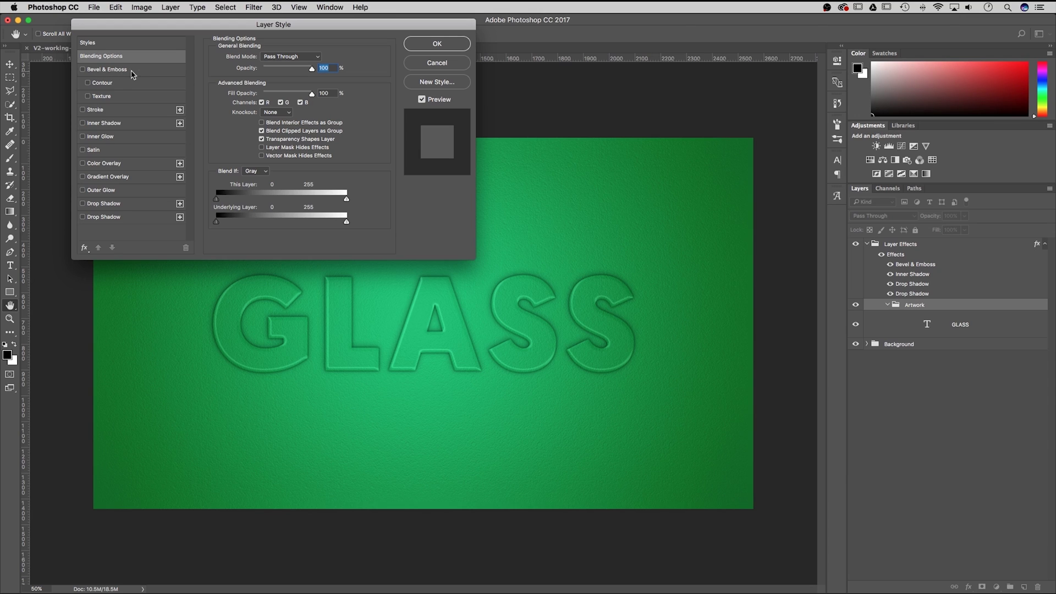
{"action": "left_click", "coordinate": [141, 75]}
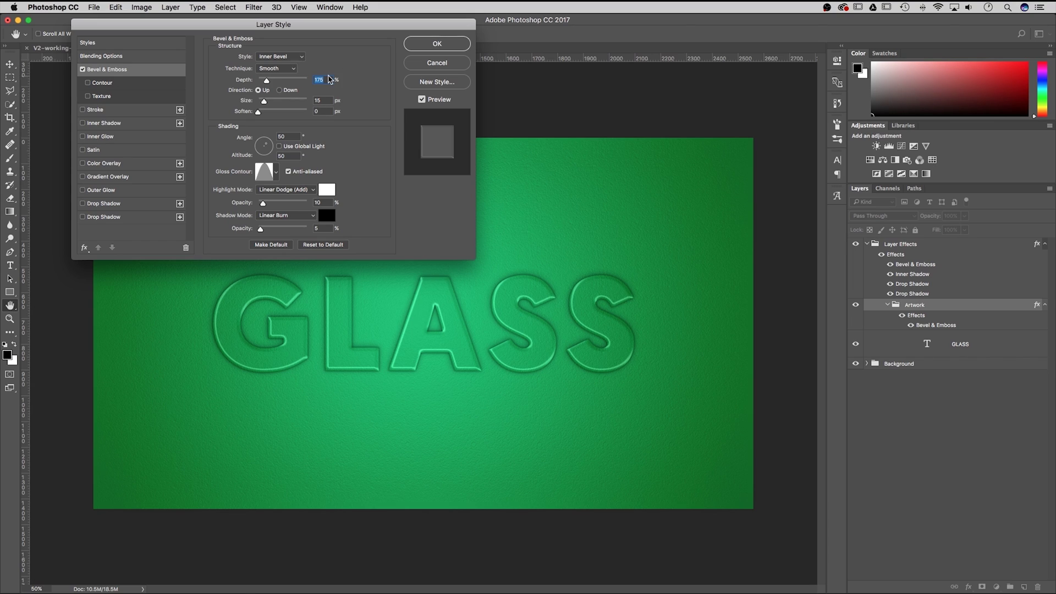
Set bevel depth 150%, size 75, soften 10, angle -20, altitude 65, and the third gloss contour.
{"action": "type", "text": "150"}
{"action": "left_click", "coordinate": [330, 102]}
{"action": "type", "text": "75"}
{"action": "key", "text": "Tab"}
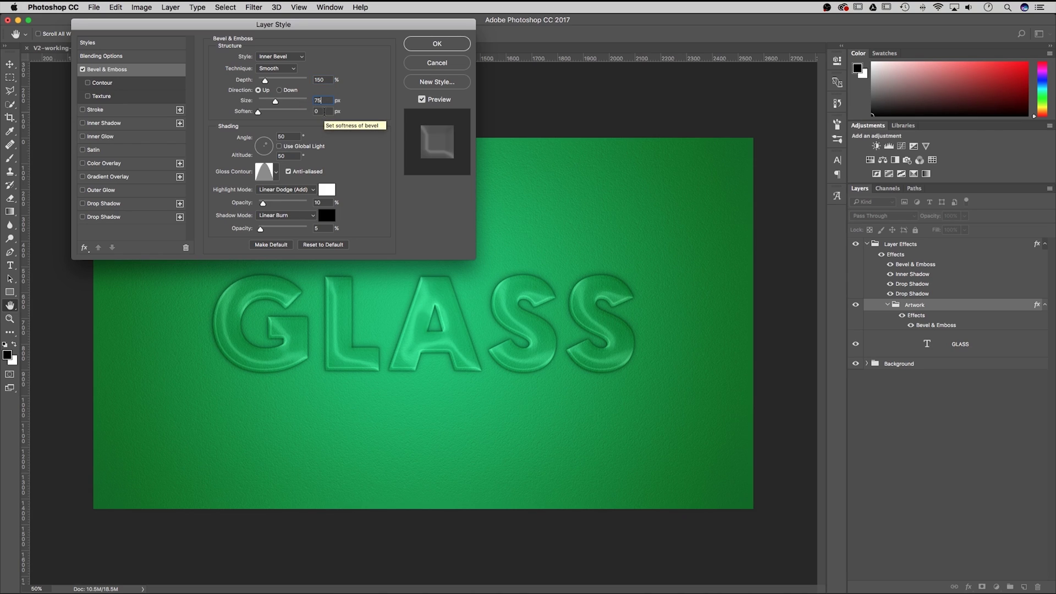
{"action": "type", "text": "10"}
{"action": "key", "text": "Tab"}
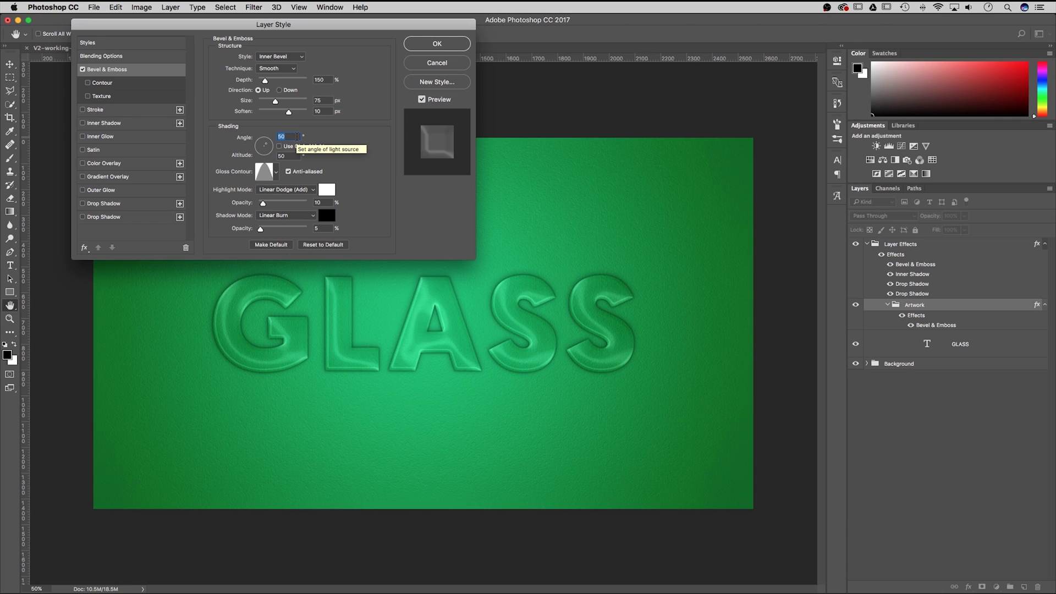
{"action": "type", "text": "-20"}
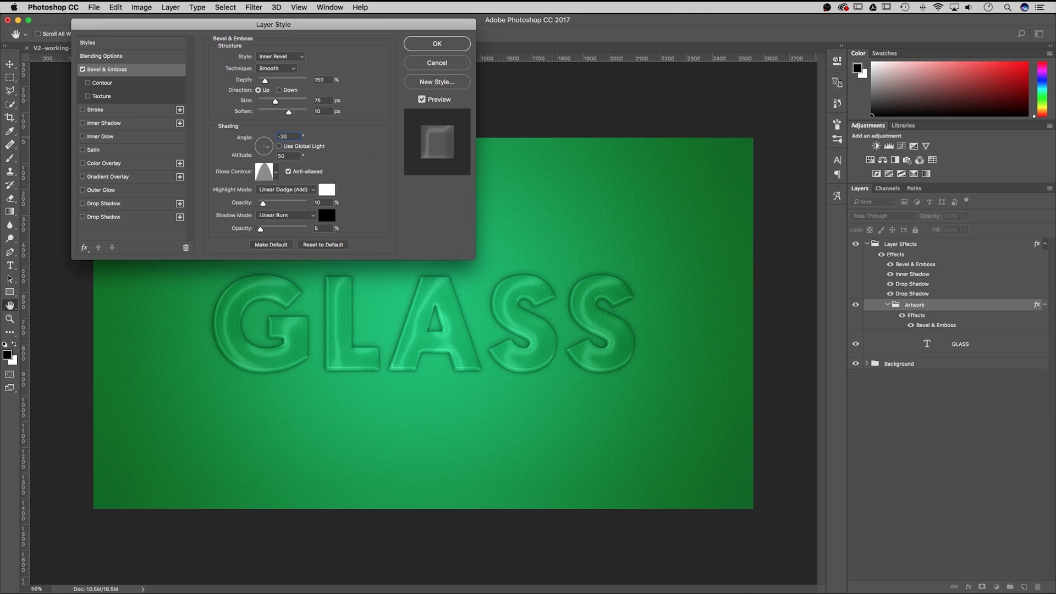
{"action": "key", "text": "Tab"}
{"action": "type", "text": "65"}
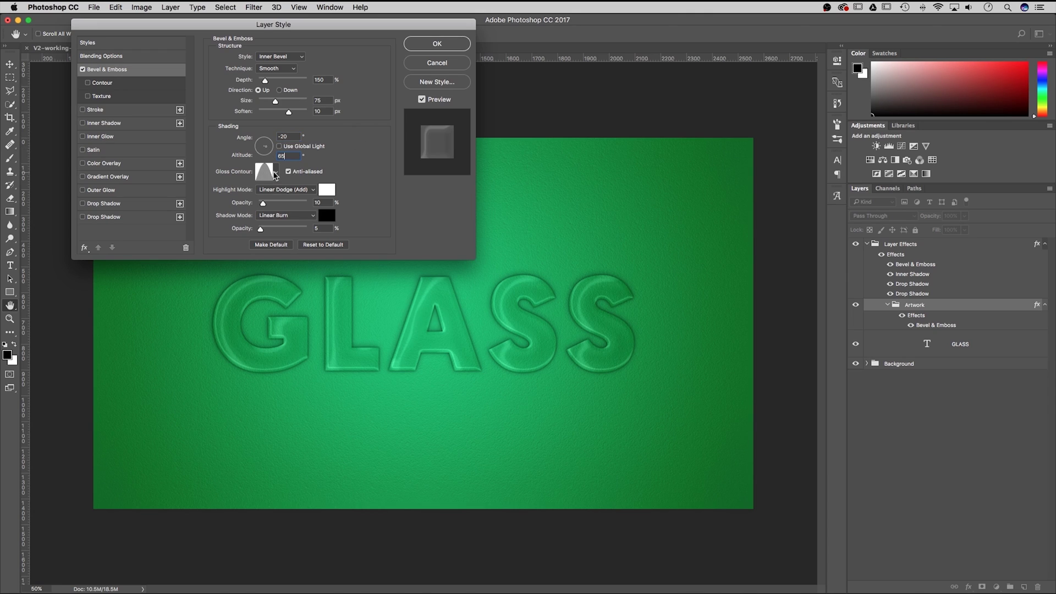
{"action": "left_click", "coordinate": [275, 172]}
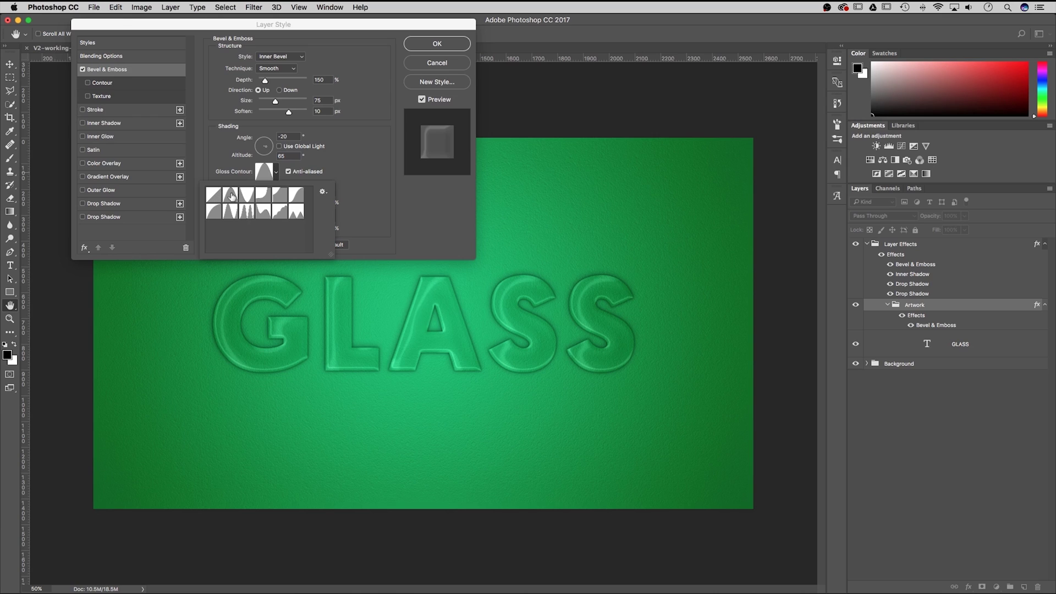
{"action": "left_click", "coordinate": [246, 194]}
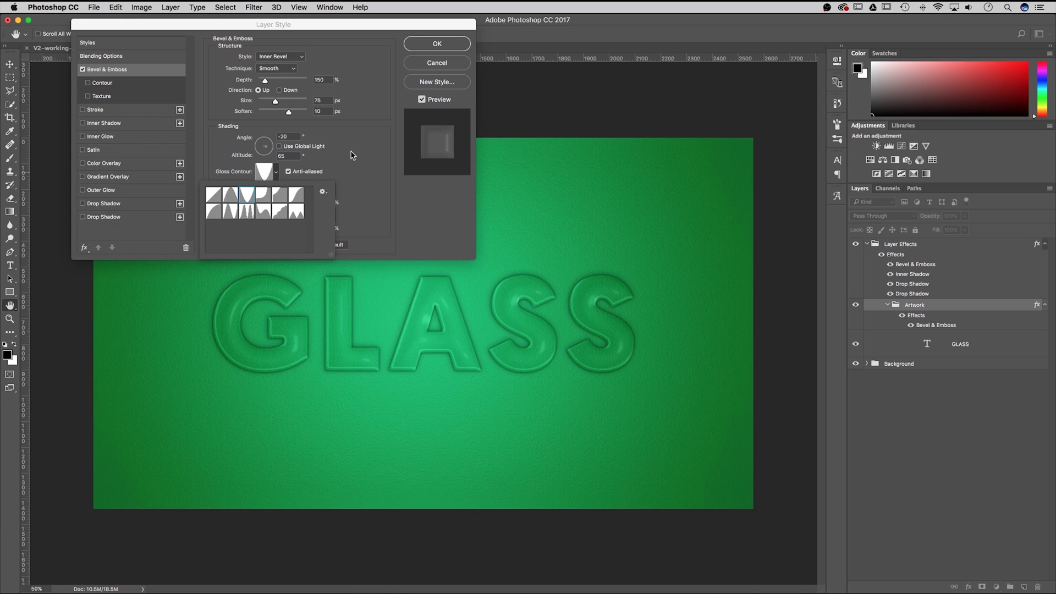
{"action": "left_click", "coordinate": [351, 155]}
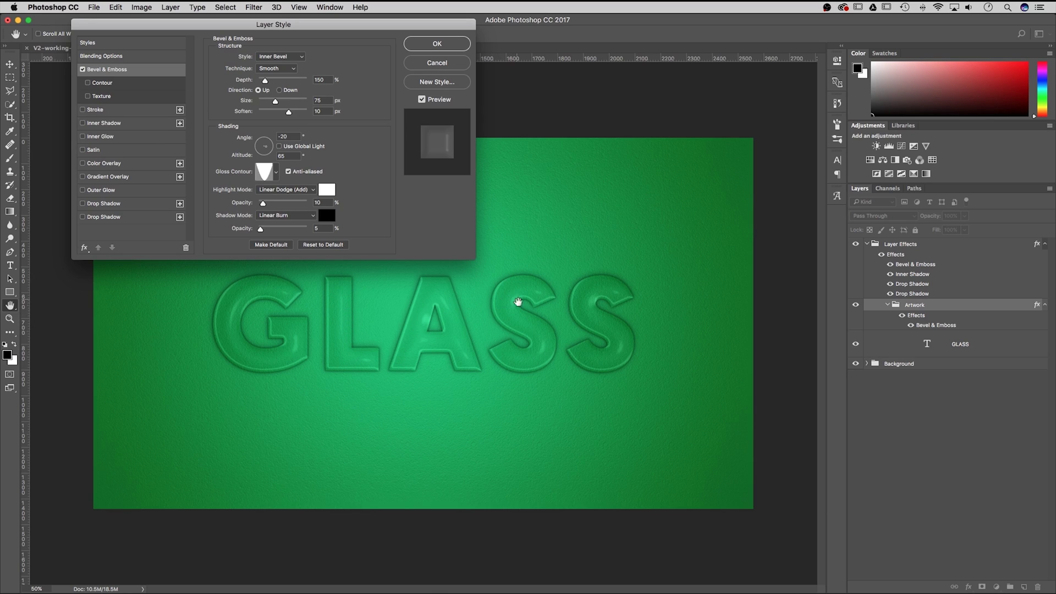
Confirm the Artwork group's Bevel & Emboss settings with OK.
{"action": "left_click", "coordinate": [436, 43]}
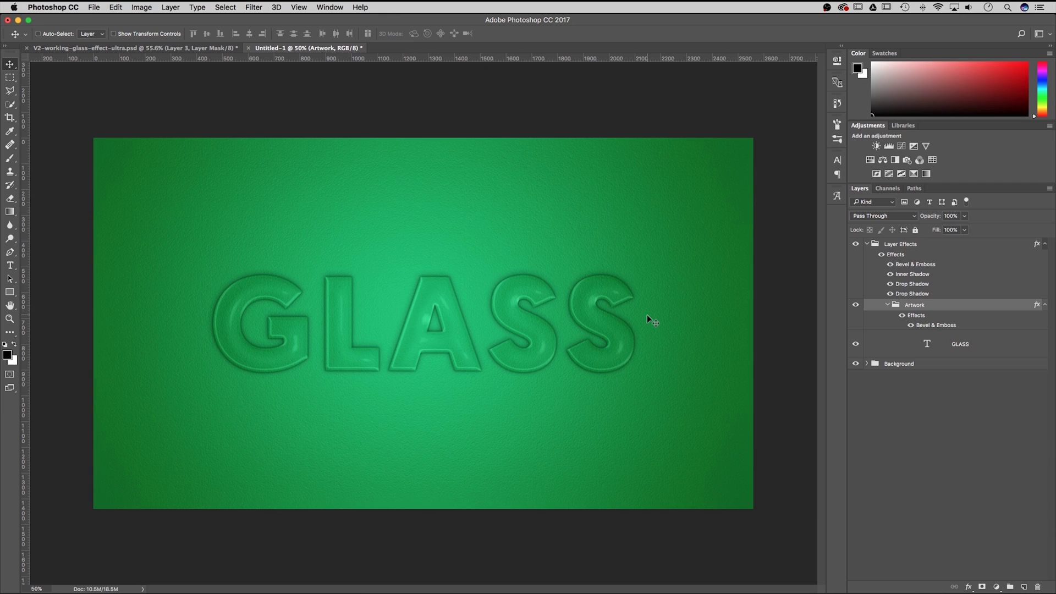
Retype the GLASS text layer so it reads EFFECT.
{"action": "left_click", "coordinate": [974, 344]}
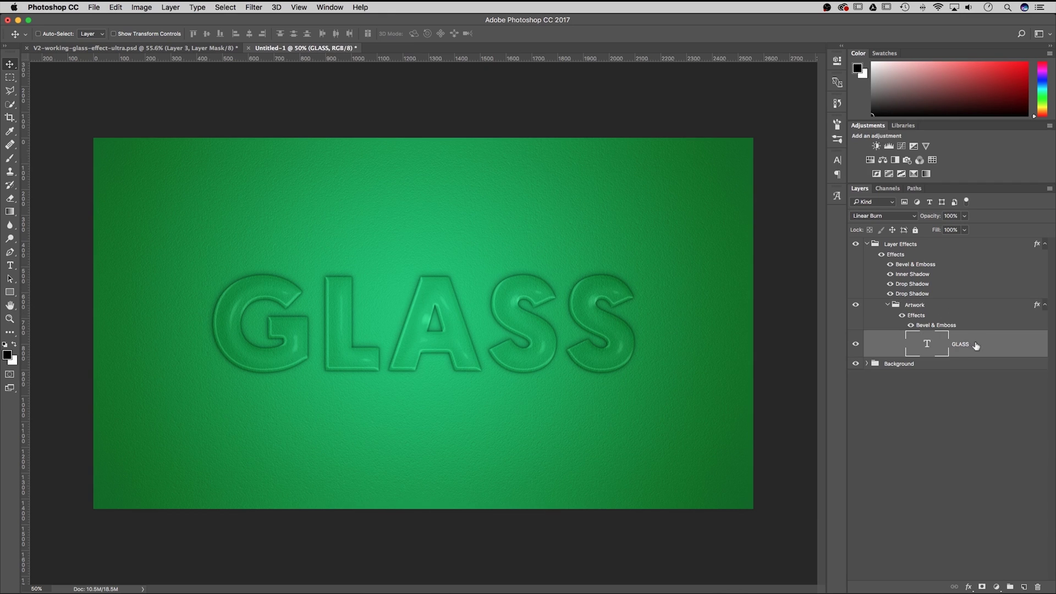
{"action": "key", "text": "t"}
{"action": "double_click", "coordinate": [536, 303]}
{"action": "type", "text": "EFFECT"}
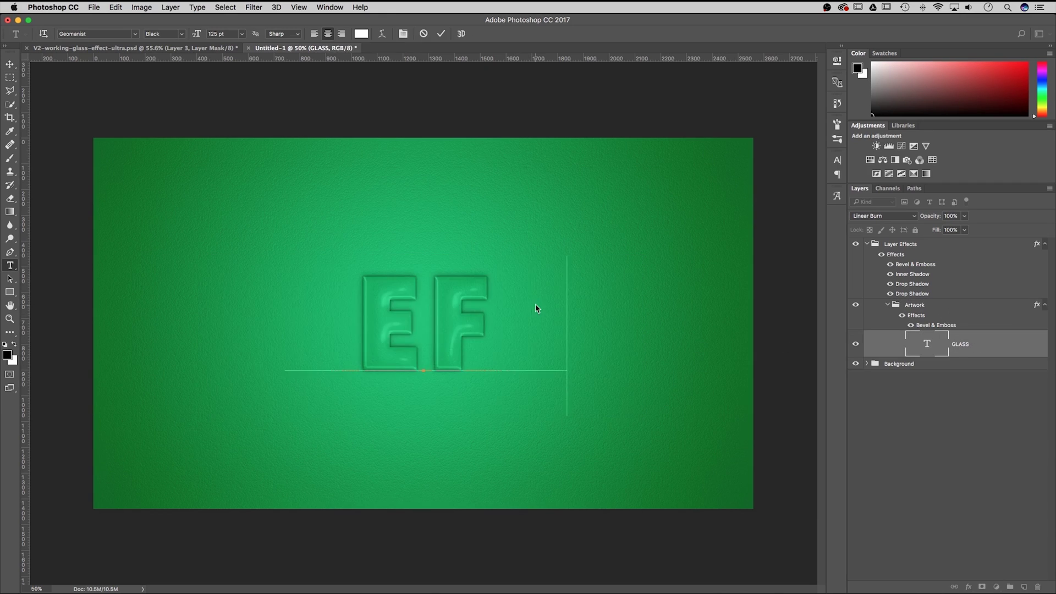
{"action": "key", "text": "ctrl+Return"}
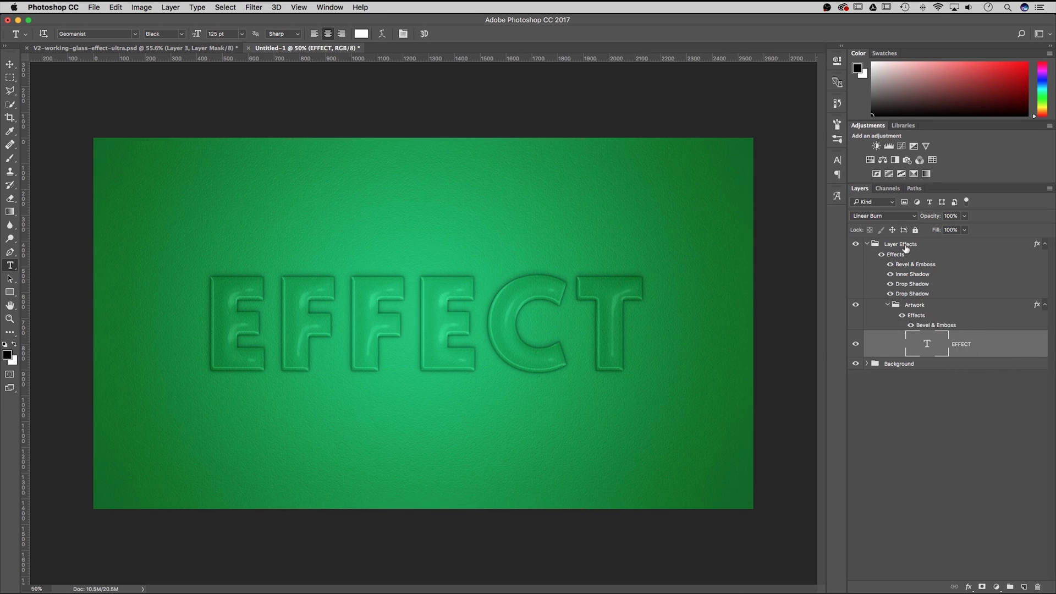
Collapse the effect lists of the Layer Effects and Artwork groups.
{"action": "left_click", "coordinate": [1044, 245]}
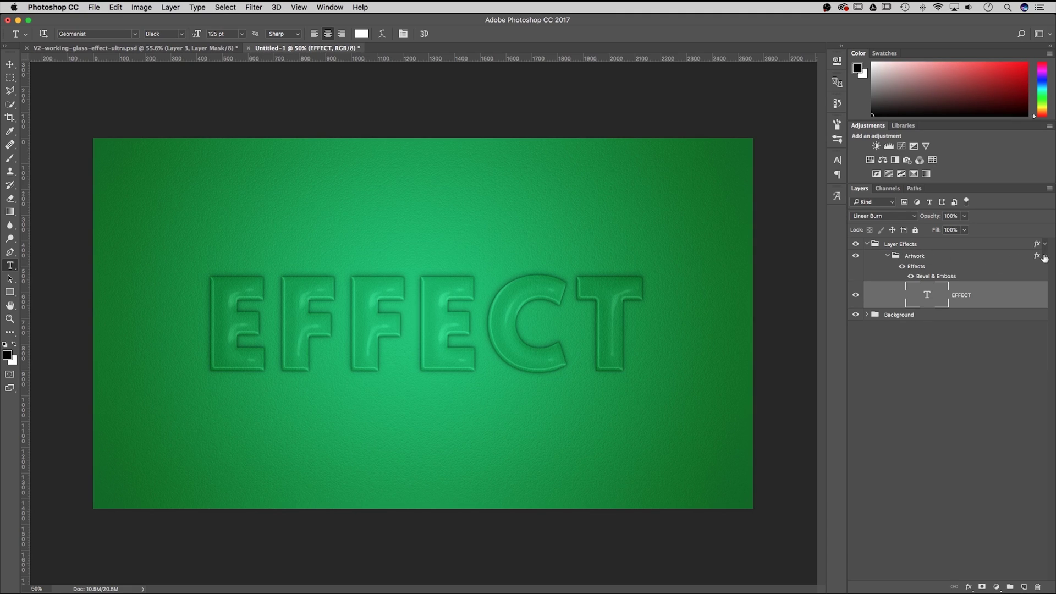
{"action": "left_click", "coordinate": [1045, 257]}
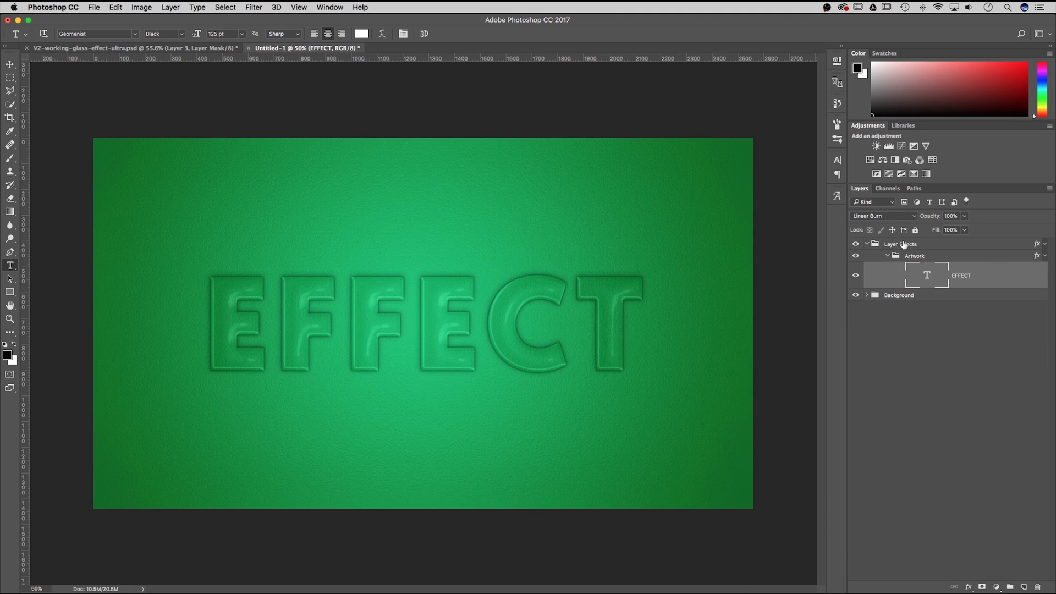
{"action": "left_click", "coordinate": [904, 245]}
{"action": "left_click", "coordinate": [922, 257]}
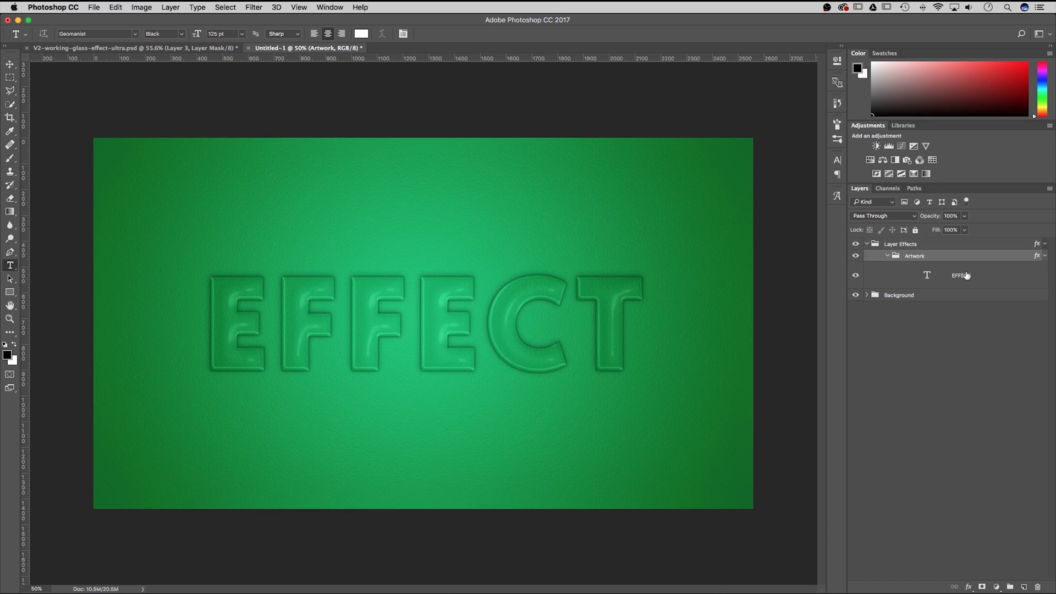
{"action": "left_click", "coordinate": [967, 274]}
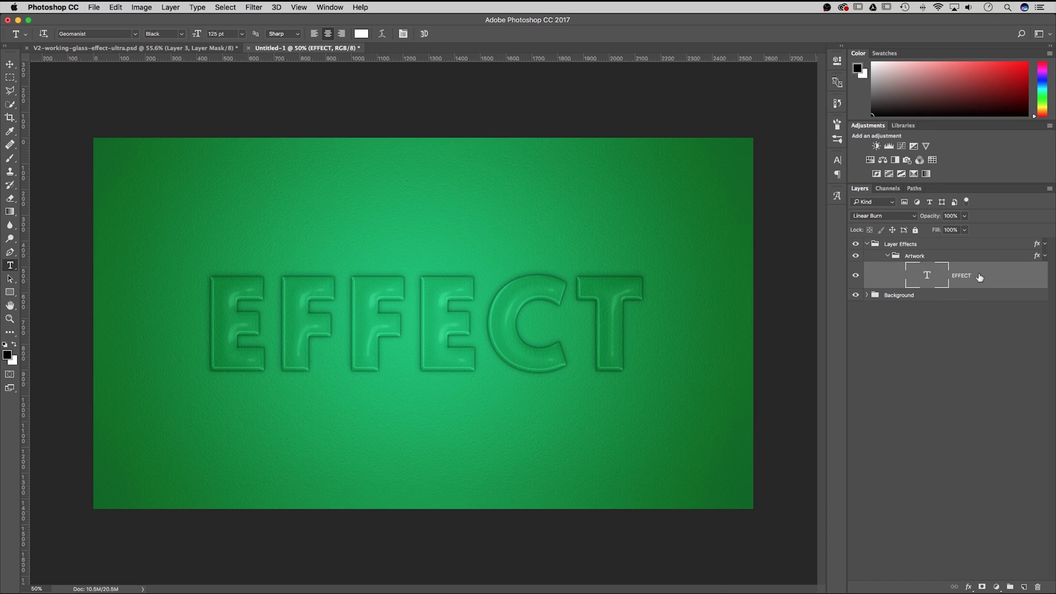
Add a new Layer 1 and fill the whole canvas with white.
{"action": "left_click", "coordinate": [1024, 588]}
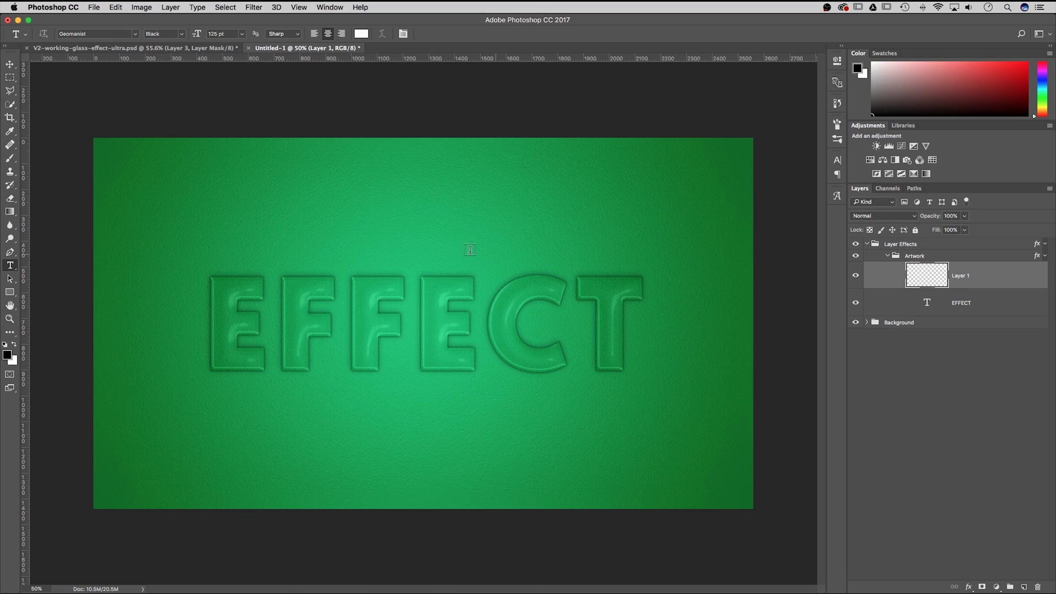
{"action": "left_click", "coordinate": [225, 7]}
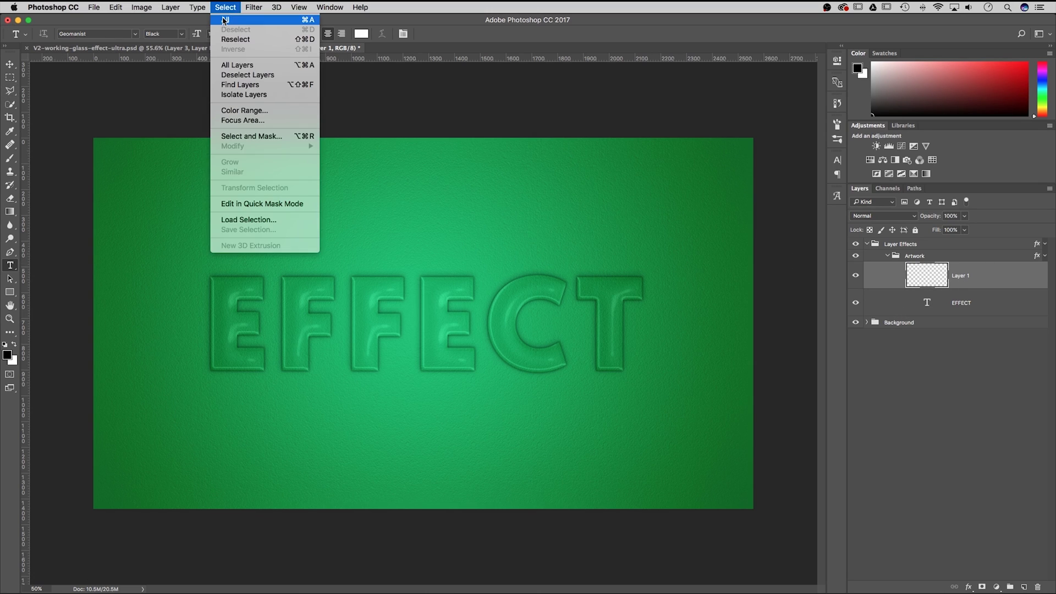
{"action": "left_click", "coordinate": [225, 21]}
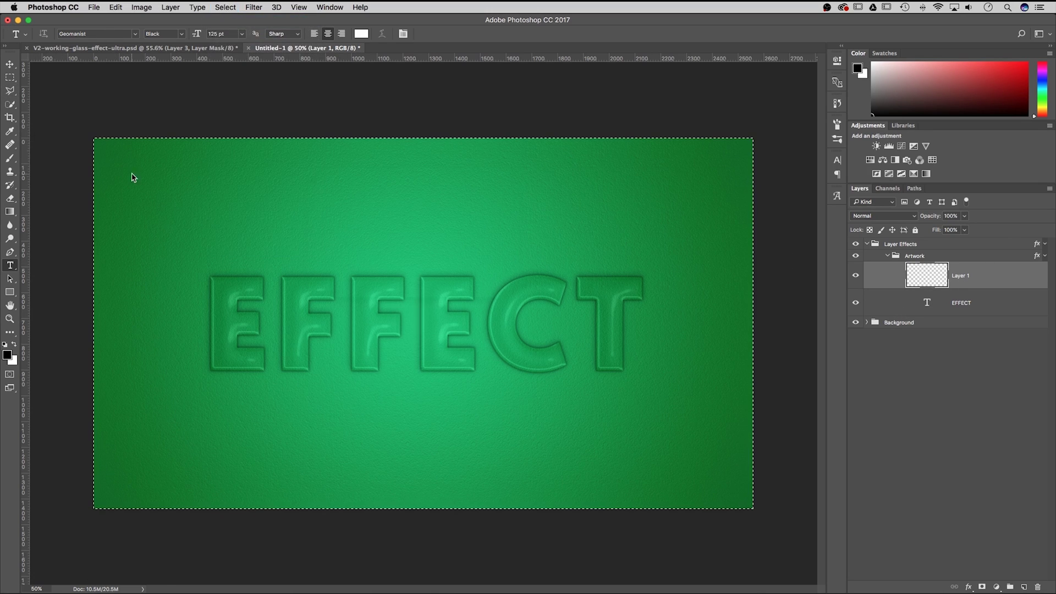
{"action": "key", "text": "shift+BackSpace"}
{"action": "left_click", "coordinate": [418, 193]}
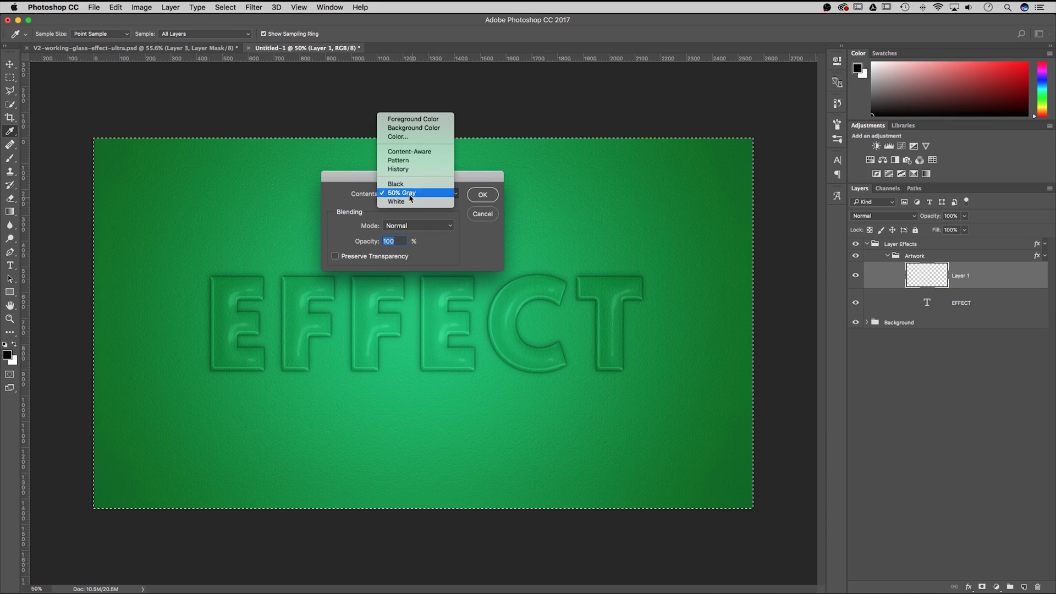
{"action": "left_click", "coordinate": [407, 202]}
{"action": "left_click", "coordinate": [482, 194]}
Set Layer 1 to Linear Burn blend mode and deselect the canvas.
{"action": "key", "text": "t"}
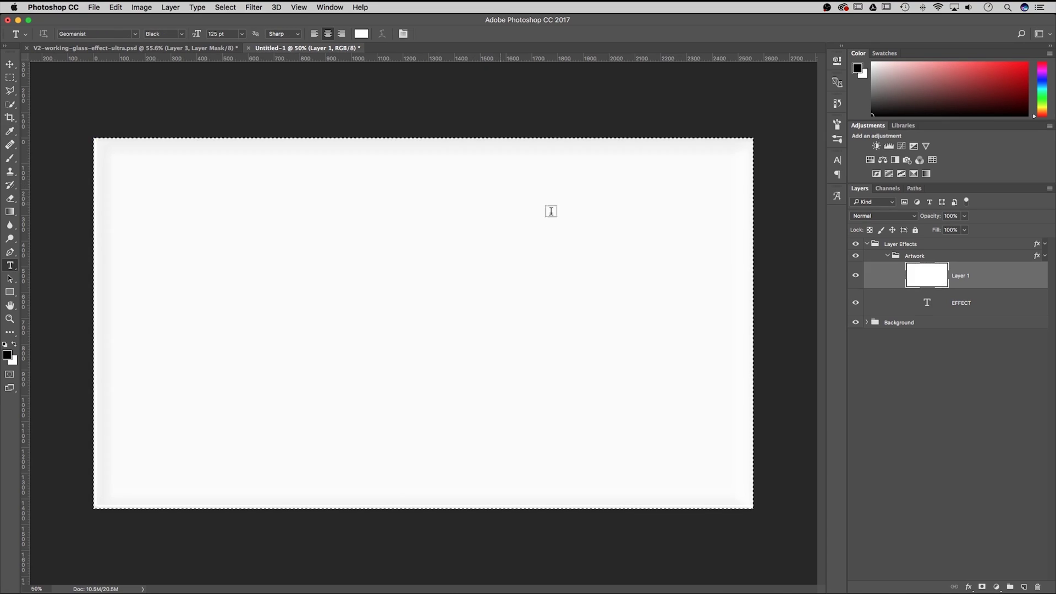
{"action": "left_click", "coordinate": [880, 217]}
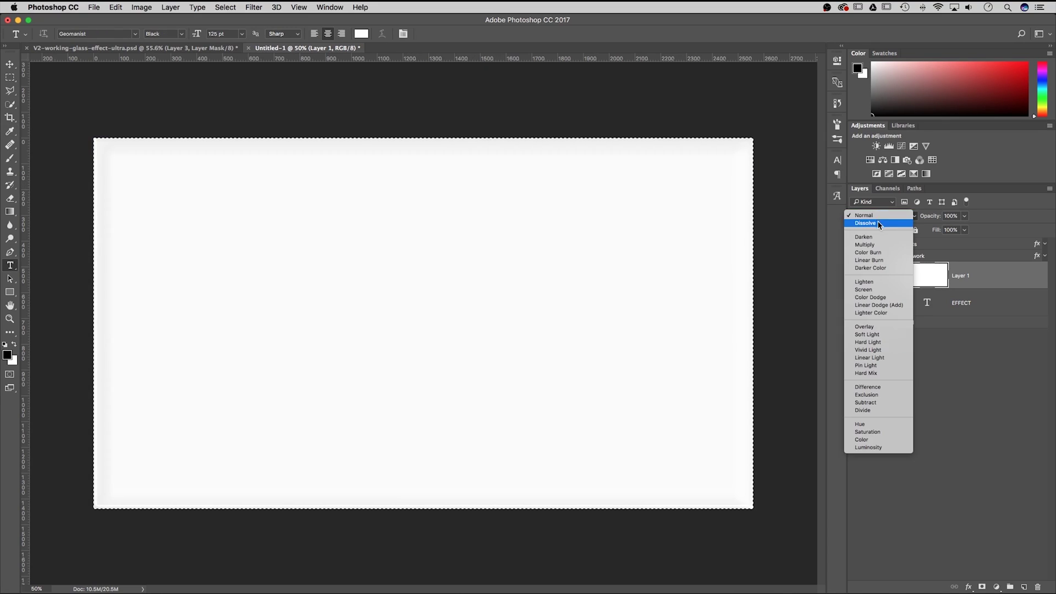
{"action": "left_click", "coordinate": [874, 261]}
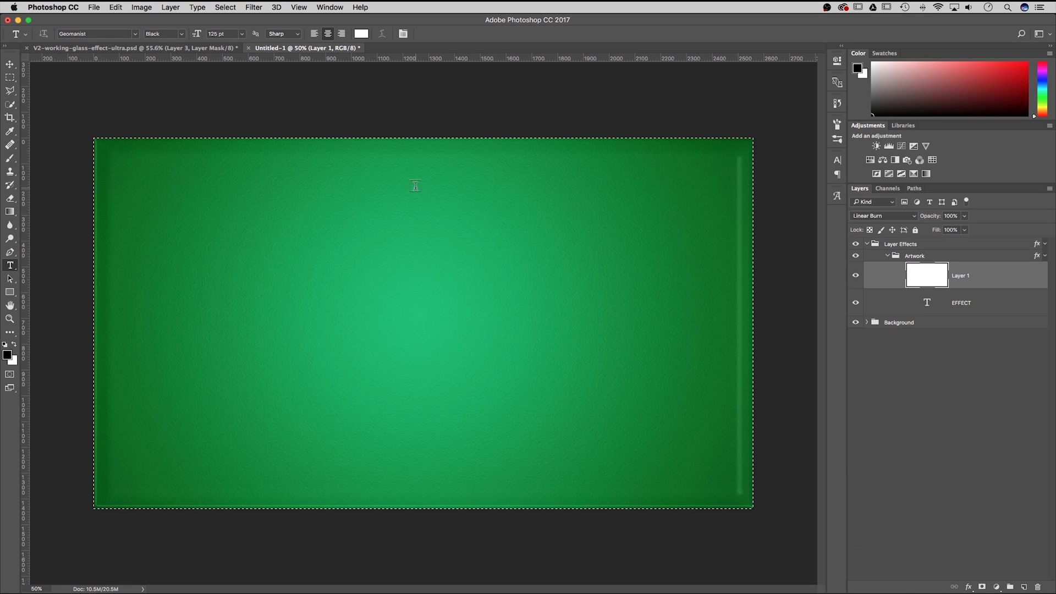
{"action": "left_click", "coordinate": [226, 7]}
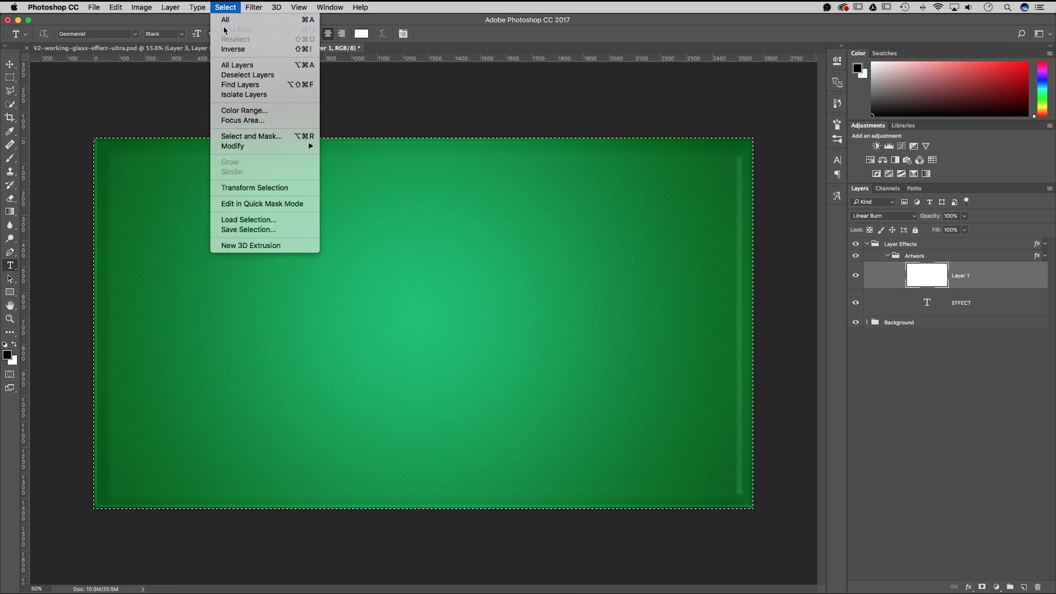
{"action": "left_click", "coordinate": [231, 28]}
{"action": "key", "text": "v"}
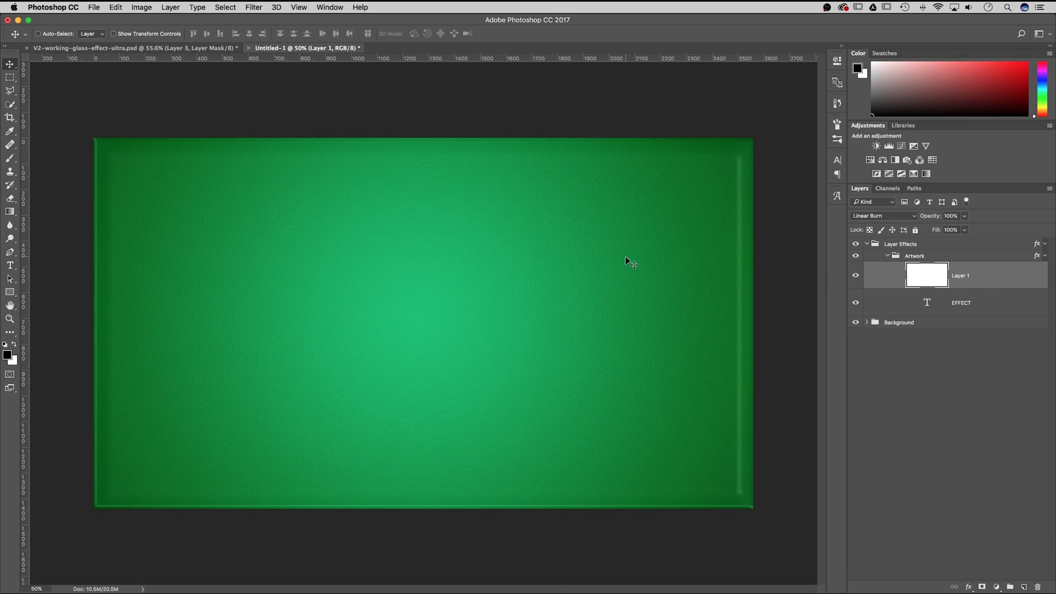
Scale Layer 1 to about 110% from its centre so it covers the canvas edges.
{"action": "key", "text": "super+minus"}
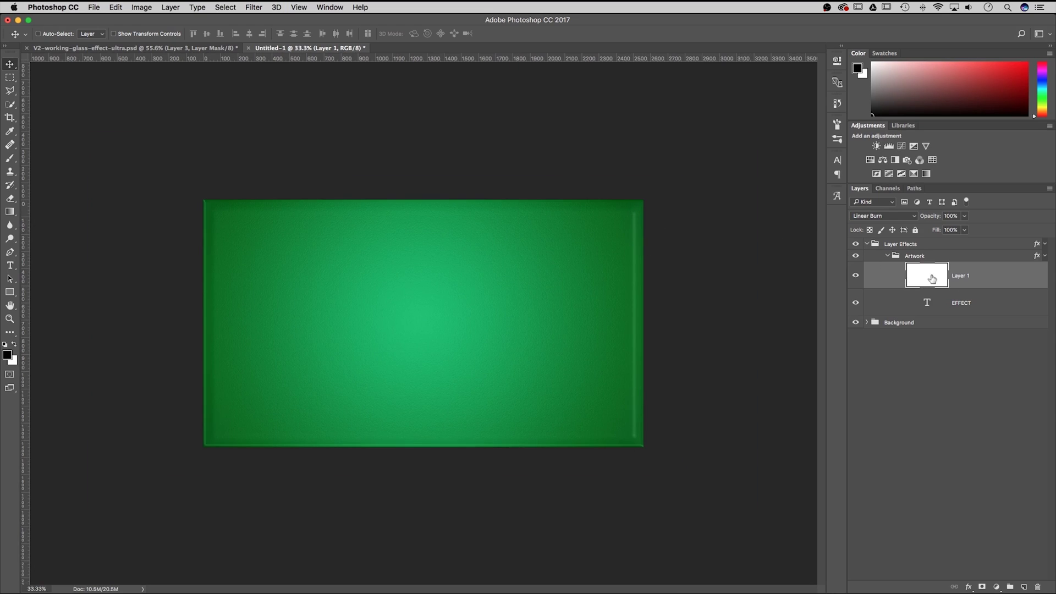
{"action": "key", "text": "super+t"}
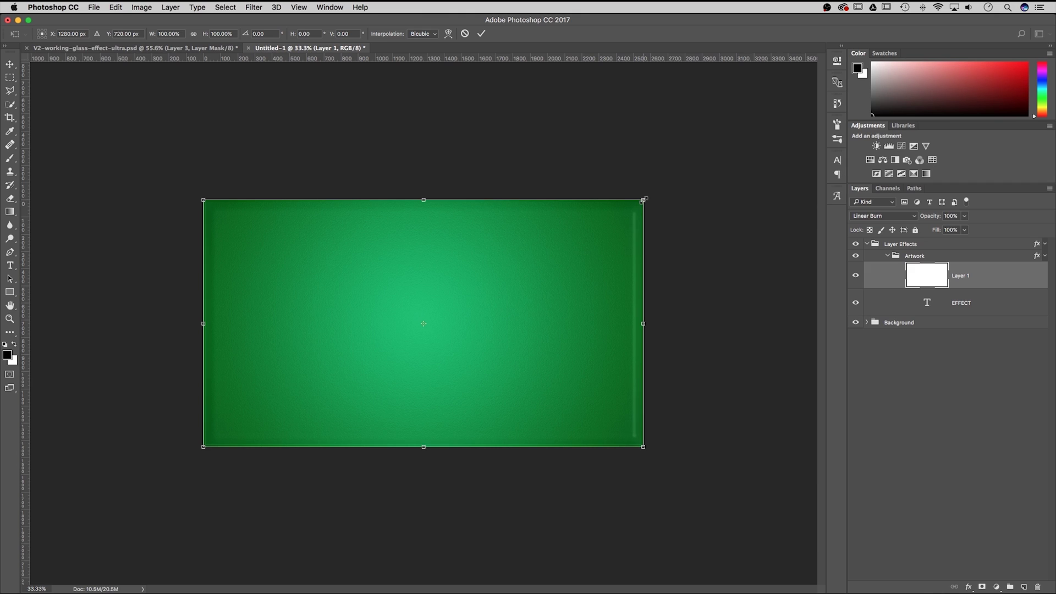
{"action": "left_click_drag", "start_coordinate": [646, 196], "coordinate": [663, 176]}
{"action": "key", "text": "Return"}
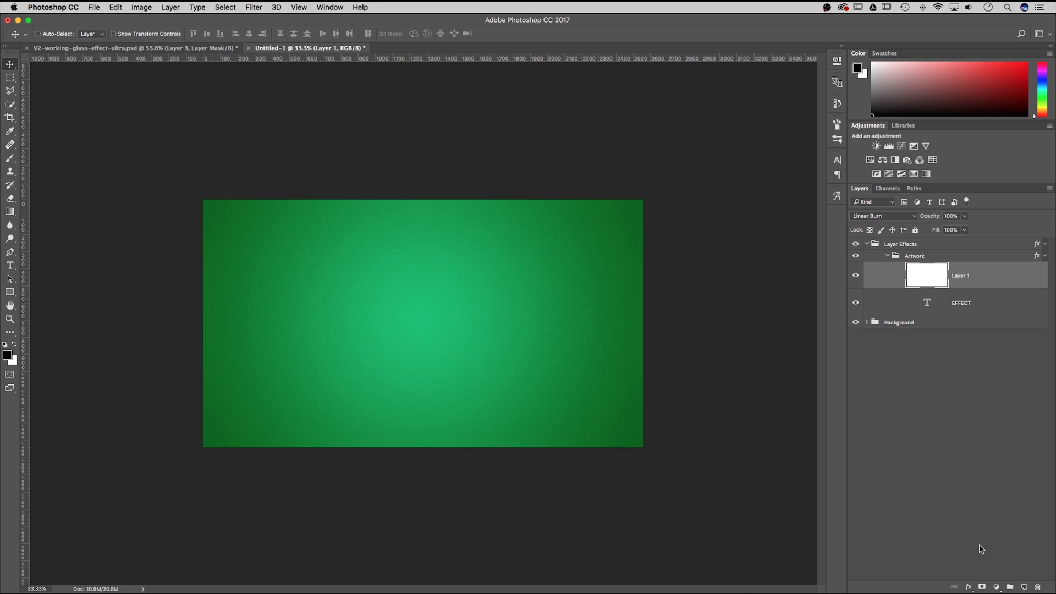
Give Layer 1 a layer mask filled with black and hide the EFFECT text layer.
{"action": "left_click", "coordinate": [983, 587]}
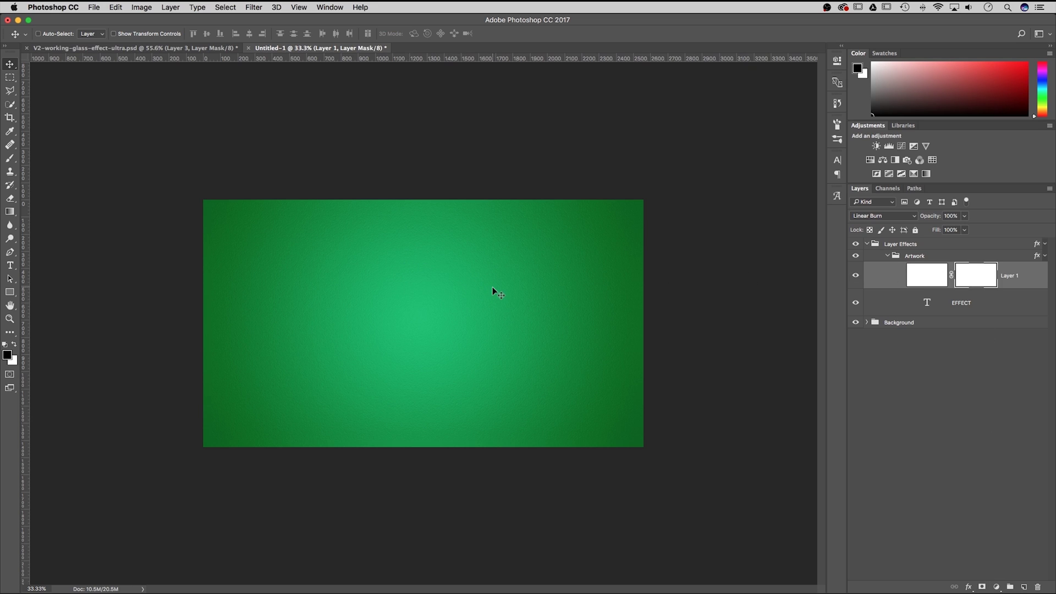
{"action": "key", "text": "shift+BackSpace"}
{"action": "left_click", "coordinate": [421, 195]}
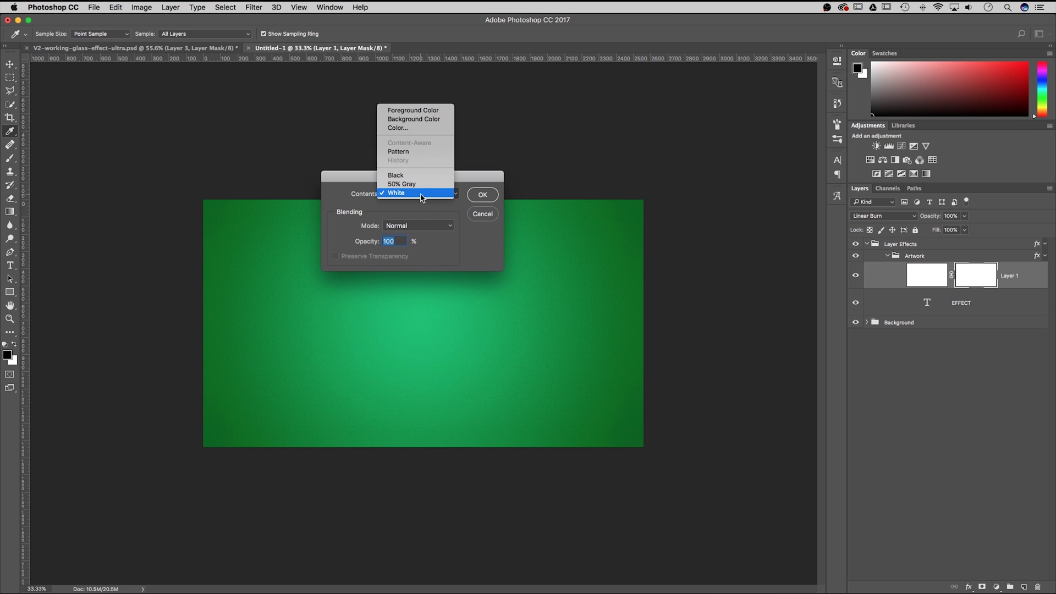
{"action": "left_click", "coordinate": [396, 174]}
{"action": "left_click", "coordinate": [482, 196]}
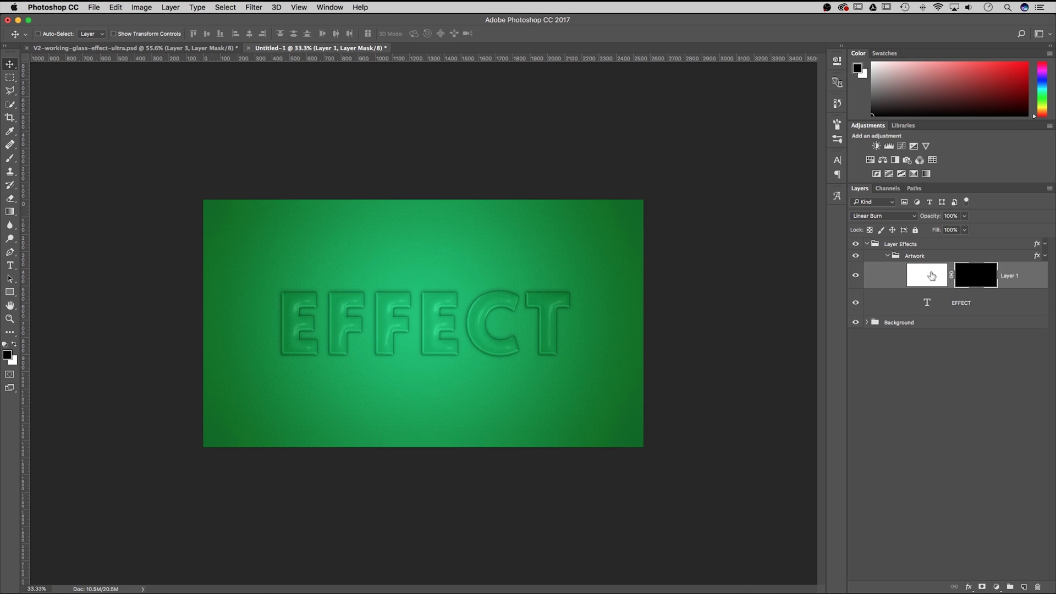
{"action": "left_click", "coordinate": [856, 303]}
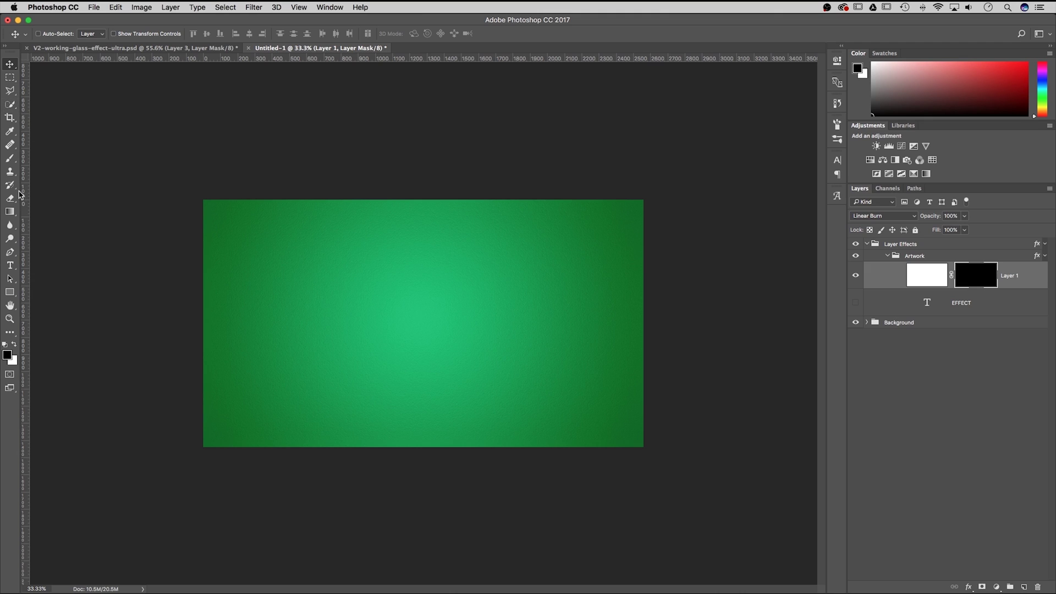
{"action": "left_click", "coordinate": [10, 159]}
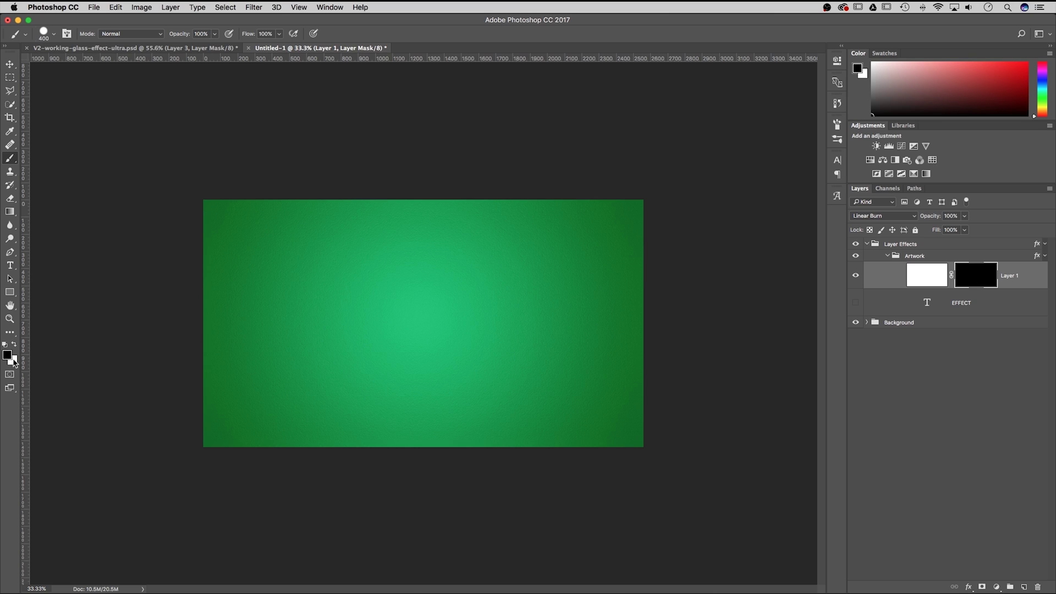
Paint a white glass shape onto Layer 1's mask.
{"action": "key", "text": "x"}
{"action": "left_click", "coordinate": [16, 347]}
{"action": "left_click", "coordinate": [16, 347]}
{"action": "left_click", "coordinate": [16, 346]}
{"action": "left_click", "coordinate": [15, 346]}
{"action": "left_click", "coordinate": [399, 295]}
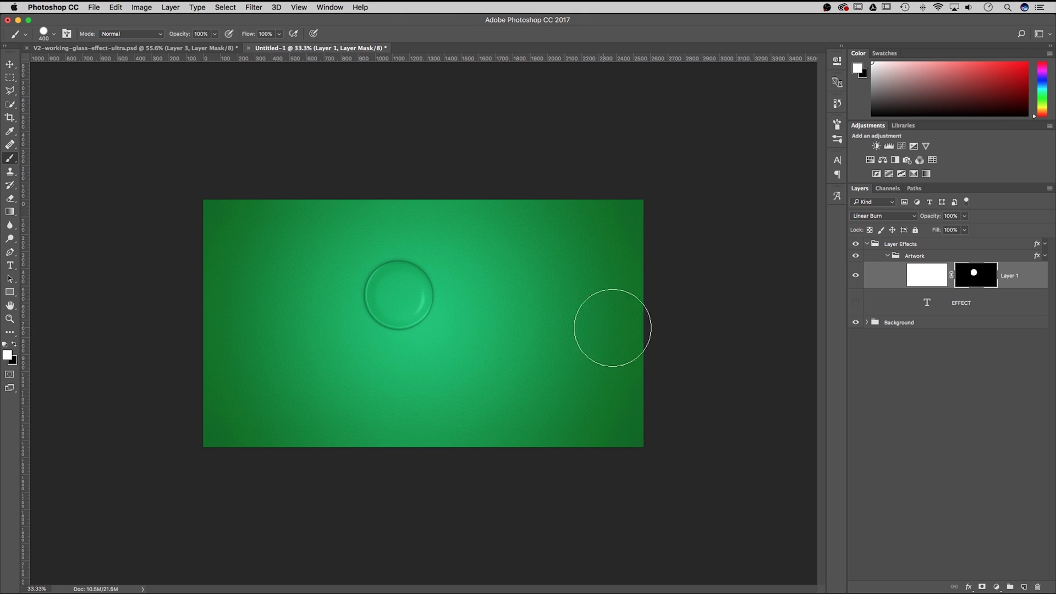
{"action": "key", "text": "super+equal"}
{"action": "left_click_drag", "start_coordinate": [440, 269], "coordinate": [509, 284]}
Paint over the glass shape in black to clear the mask again.
{"action": "key", "text": "x"}
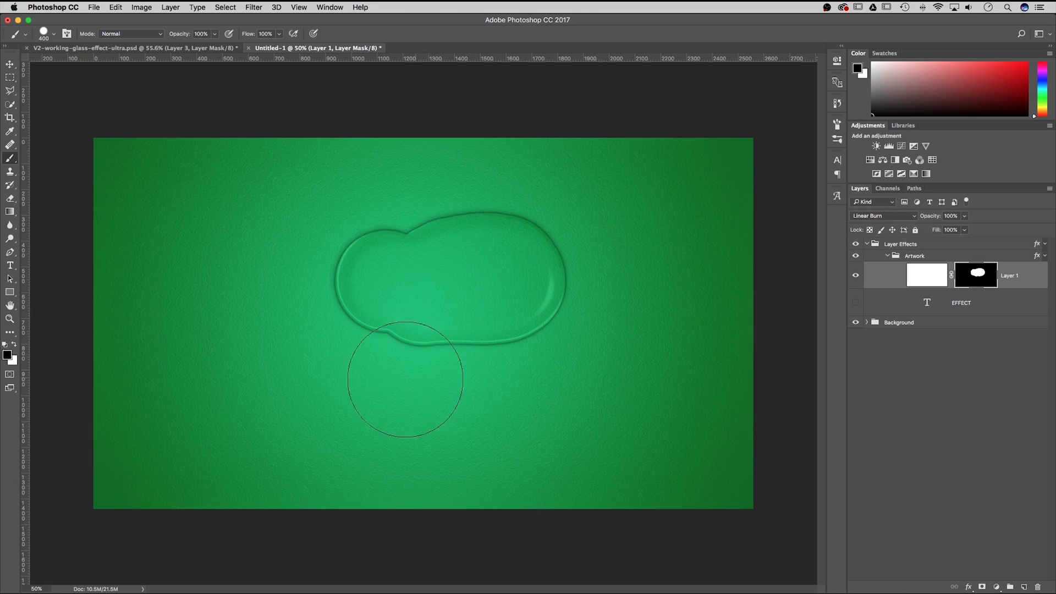
{"action": "mouse_move", "coordinate": [400, 380]}
{"action": "left_mouse_down"}
{"action": "mouse_move", "coordinate": [467, 353]}
{"action": "mouse_move", "coordinate": [513, 318]}
{"action": "mouse_move", "coordinate": [529, 277]}
{"action": "left_mouse_up"}
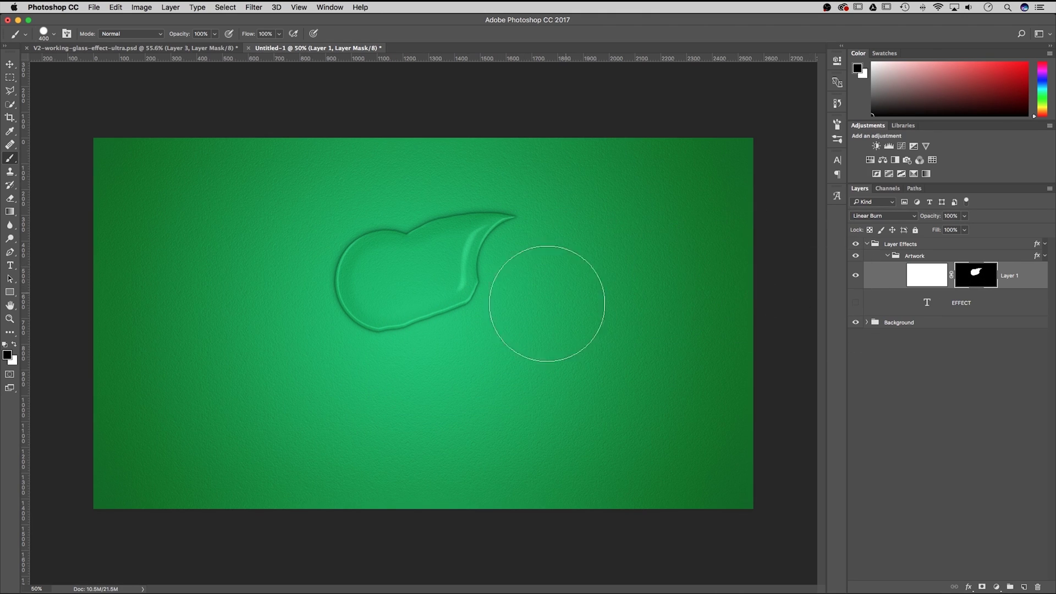
{"action": "mouse_move", "coordinate": [537, 266]}
{"action": "left_mouse_down"}
{"action": "mouse_move", "coordinate": [499, 225]}
{"action": "mouse_move", "coordinate": [392, 213]}
{"action": "mouse_move", "coordinate": [336, 251]}
{"action": "mouse_move", "coordinate": [330, 272]}
{"action": "mouse_move", "coordinate": [338, 298]}
{"action": "mouse_move", "coordinate": [396, 330]}
{"action": "left_mouse_up"}
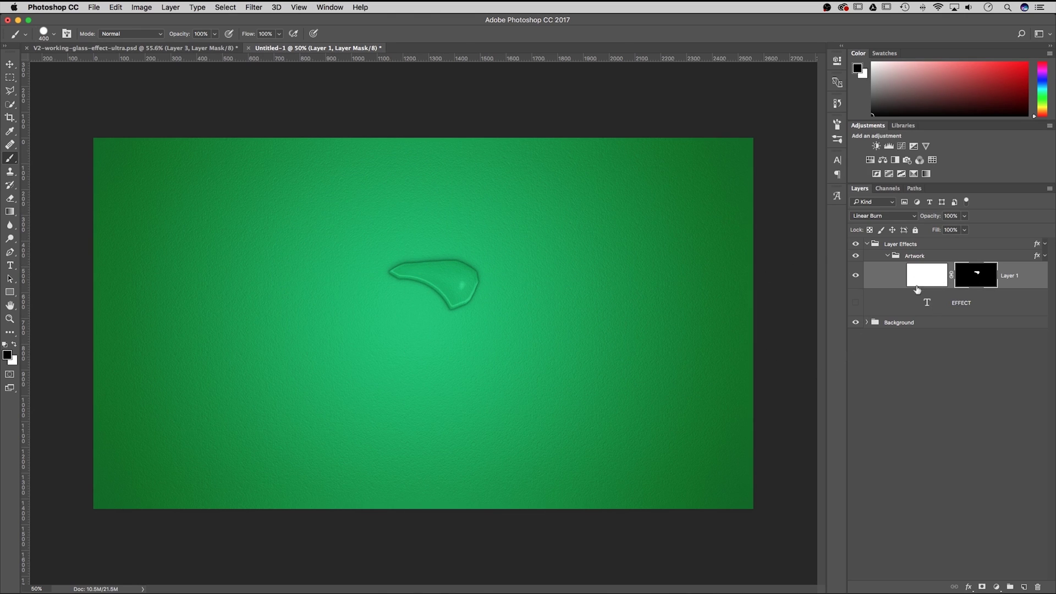
{"action": "key", "text": "ctrl+z"}
{"action": "mouse_move", "coordinate": [544, 262]}
{"action": "left_mouse_down"}
{"action": "mouse_move", "coordinate": [429, 176]}
{"action": "mouse_move", "coordinate": [302, 199]}
{"action": "mouse_move", "coordinate": [549, 389]}
{"action": "mouse_move", "coordinate": [313, 255]}
{"action": "mouse_move", "coordinate": [365, 413]}
{"action": "mouse_move", "coordinate": [550, 418]}
{"action": "left_mouse_up"}
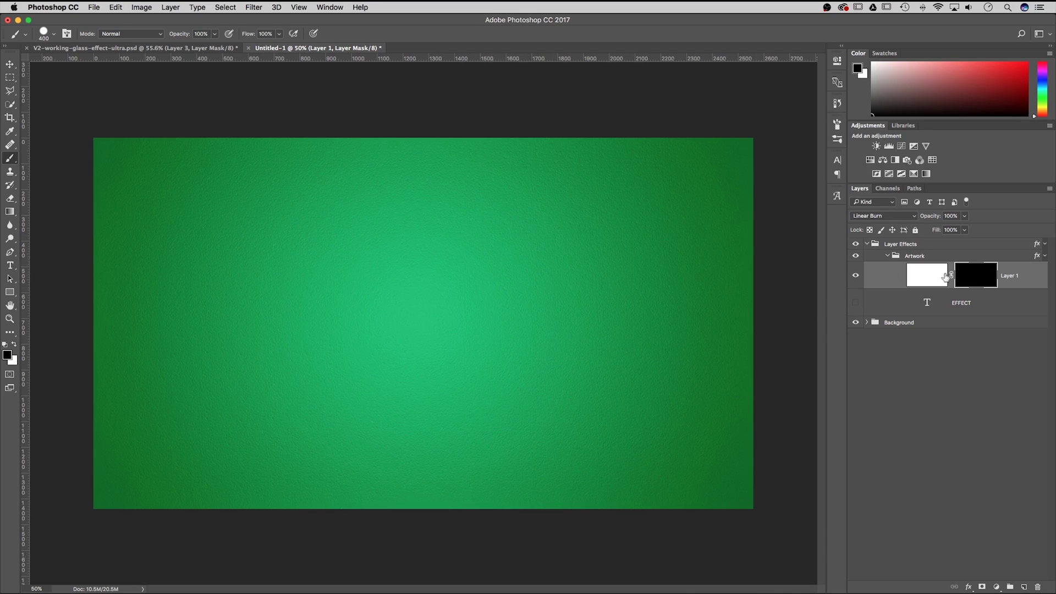
Hide Layer 1, leaving the EFFECT text layer hidden too.
{"action": "left_click", "coordinate": [855, 275]}
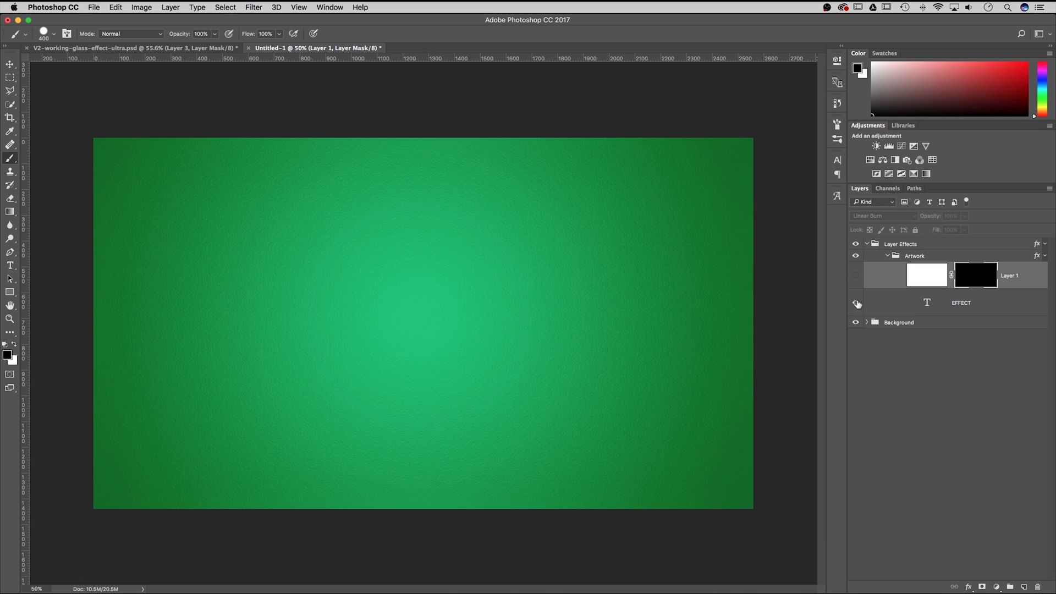
{"action": "left_click", "coordinate": [855, 303]}
{"action": "left_click", "coordinate": [855, 303]}
{"action": "key", "text": "v"}
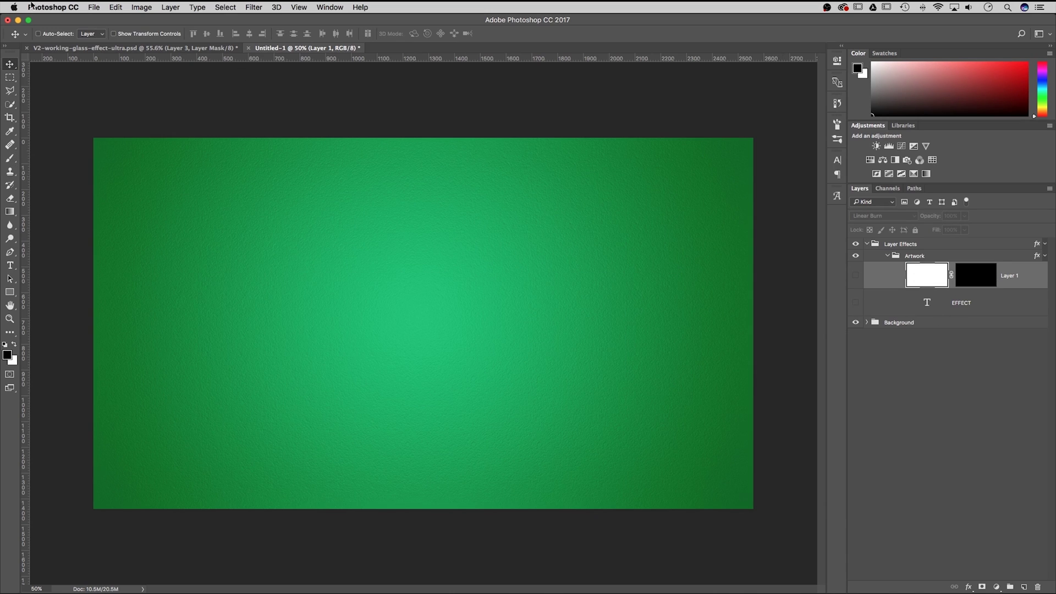
Place Mobox Logo w Icon B_W.ai as an embedded smart object on the canvas.
{"action": "left_click", "coordinate": [93, 7]}
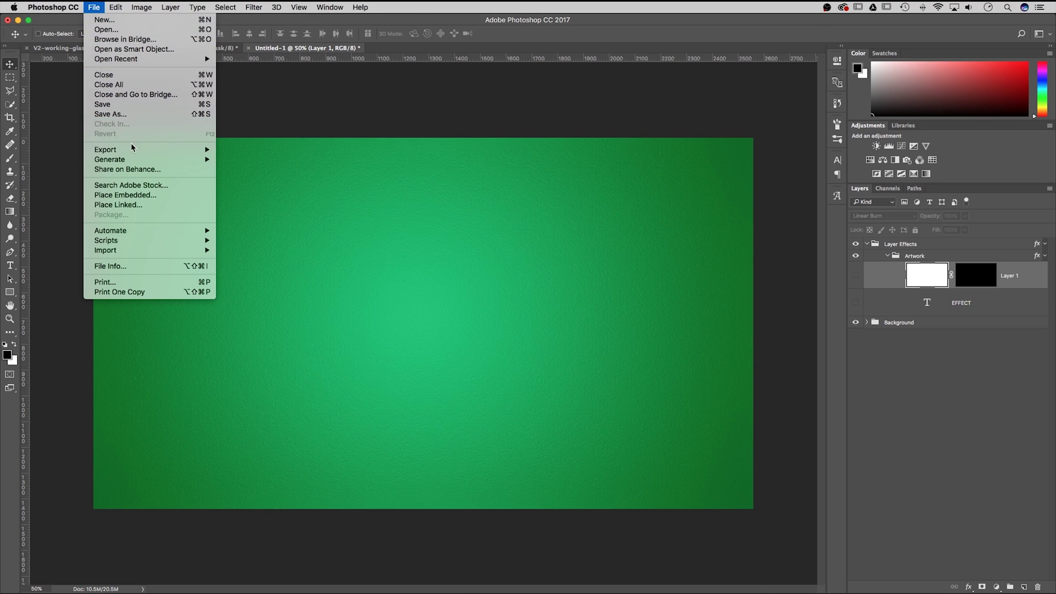
{"action": "left_click", "coordinate": [146, 195]}
{"action": "left_click", "coordinate": [289, 129]}
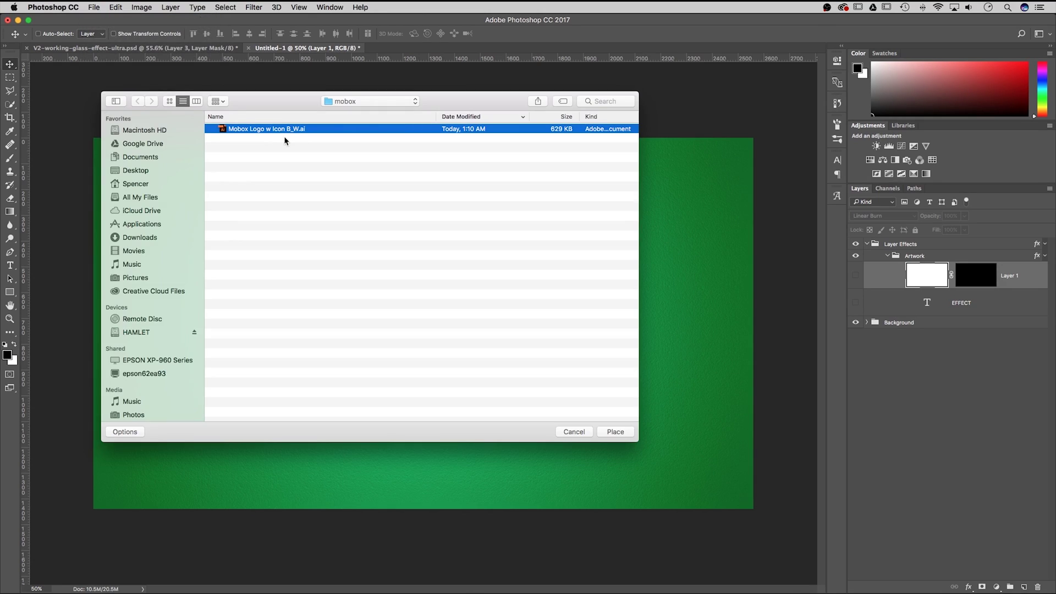
{"action": "key", "text": "Return"}
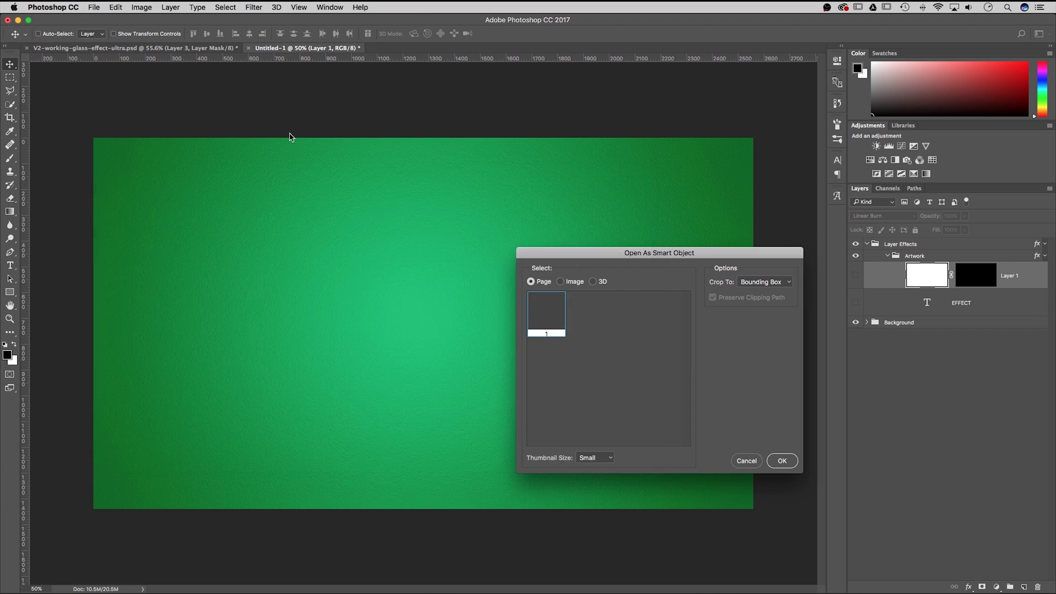
{"action": "left_click_drag", "start_coordinate": [697, 252], "coordinate": [587, 225]}
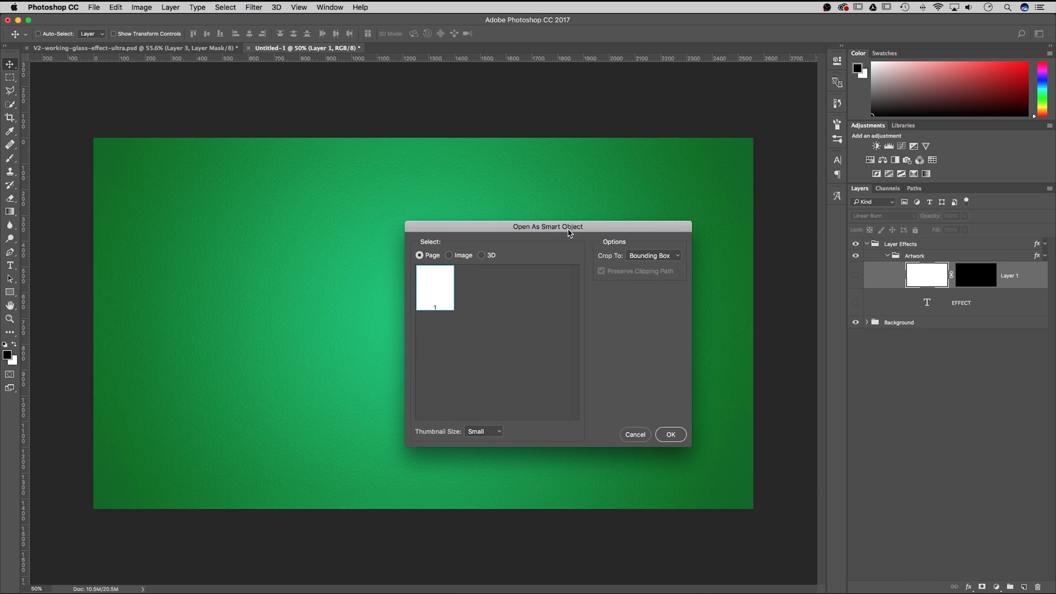
{"action": "left_click", "coordinate": [671, 435]}
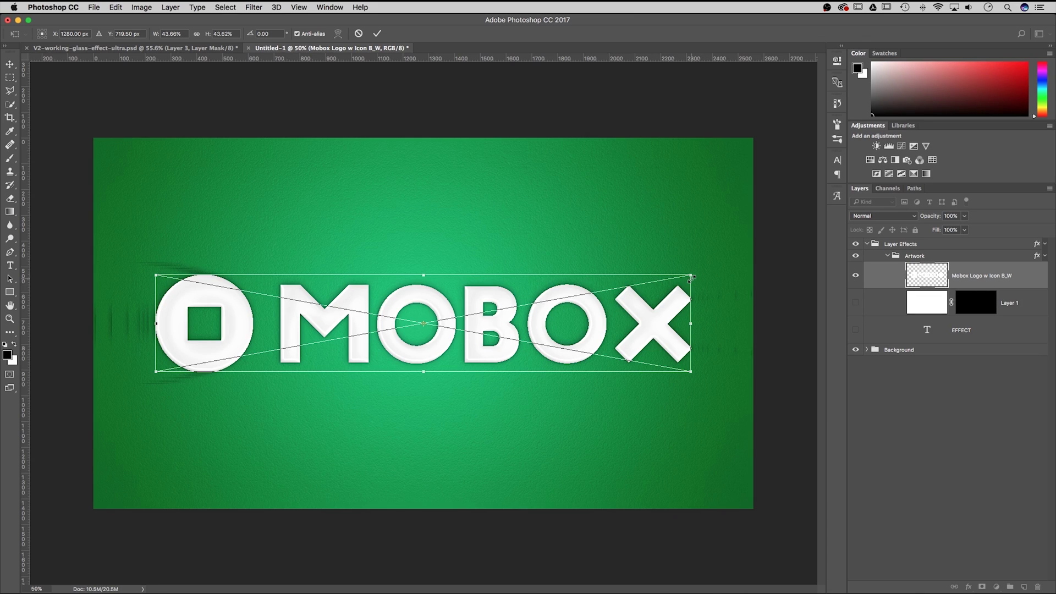
Commit the placed MOBOX logo, refresh its visibility, and set its blend mode to Linear Burn.
{"action": "key", "text": "Return"}
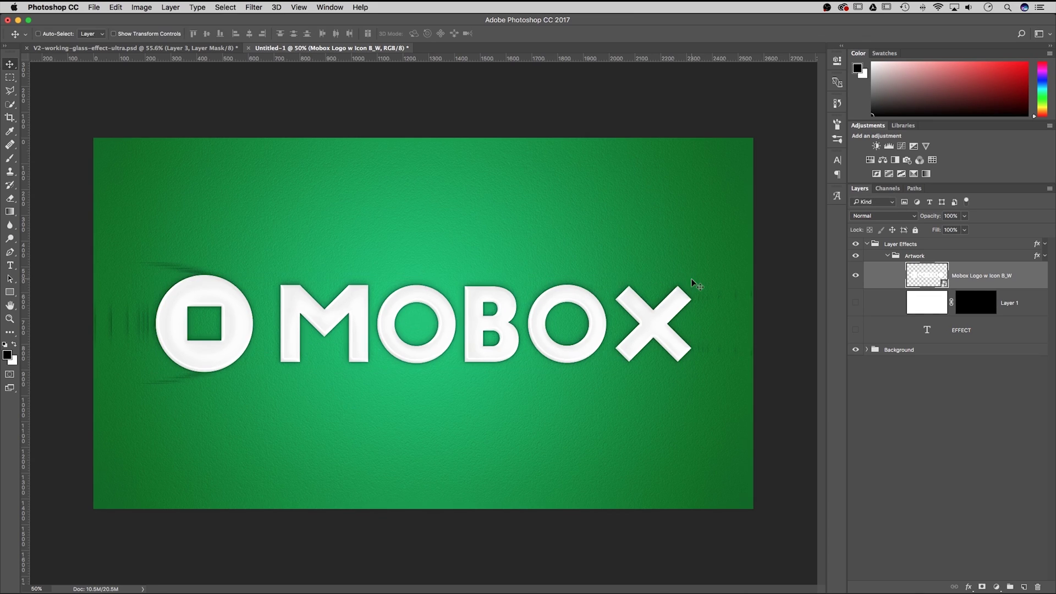
{"action": "left_click", "coordinate": [855, 275]}
{"action": "left_click", "coordinate": [855, 275]}
{"action": "left_click", "coordinate": [879, 219]}
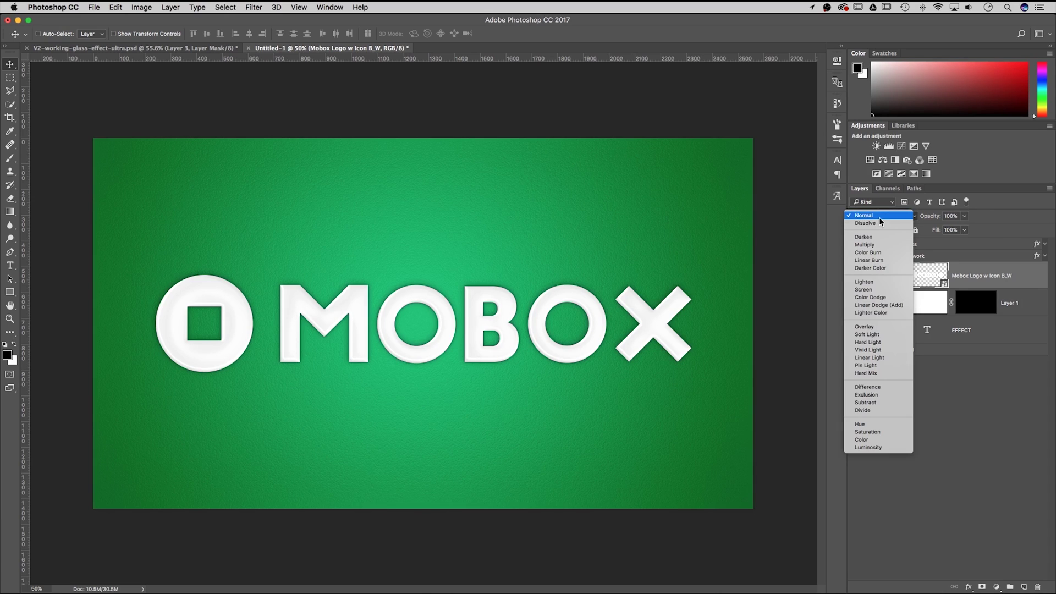
{"action": "left_click", "coordinate": [880, 261]}
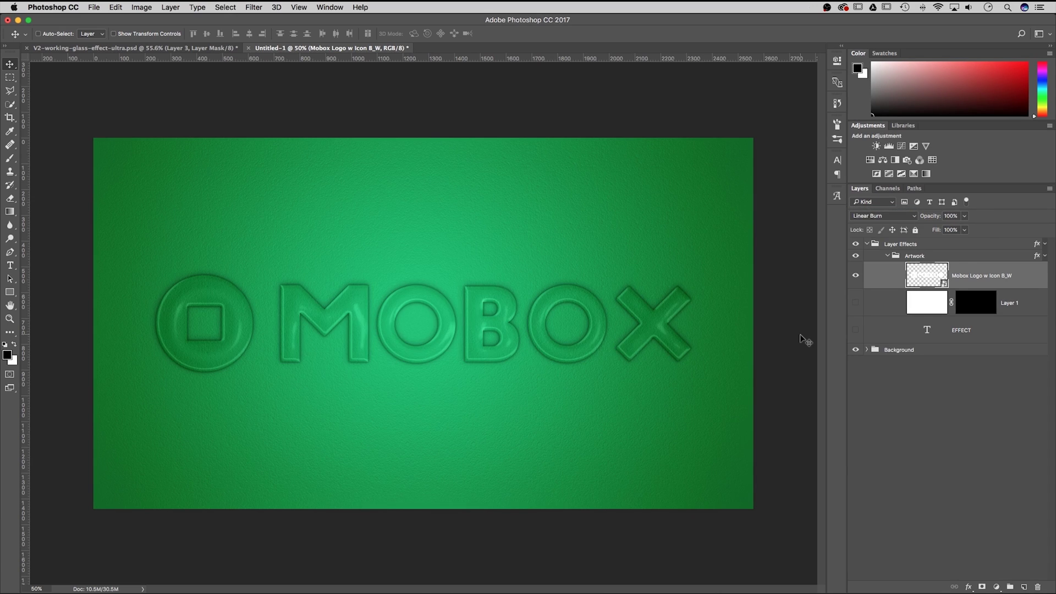